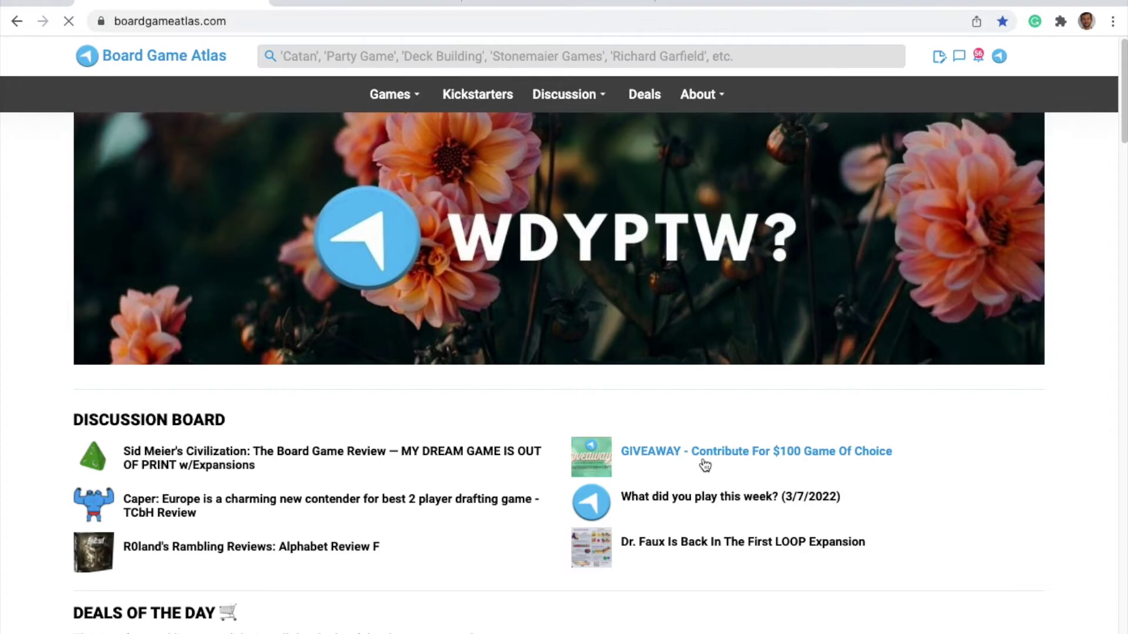
# Step: Open the "GIVEAWAY - Contribute For $100 Game Of Choice" post and read its prize, dates and contribution rules
pyautogui.scroll(-2, 423, 388)
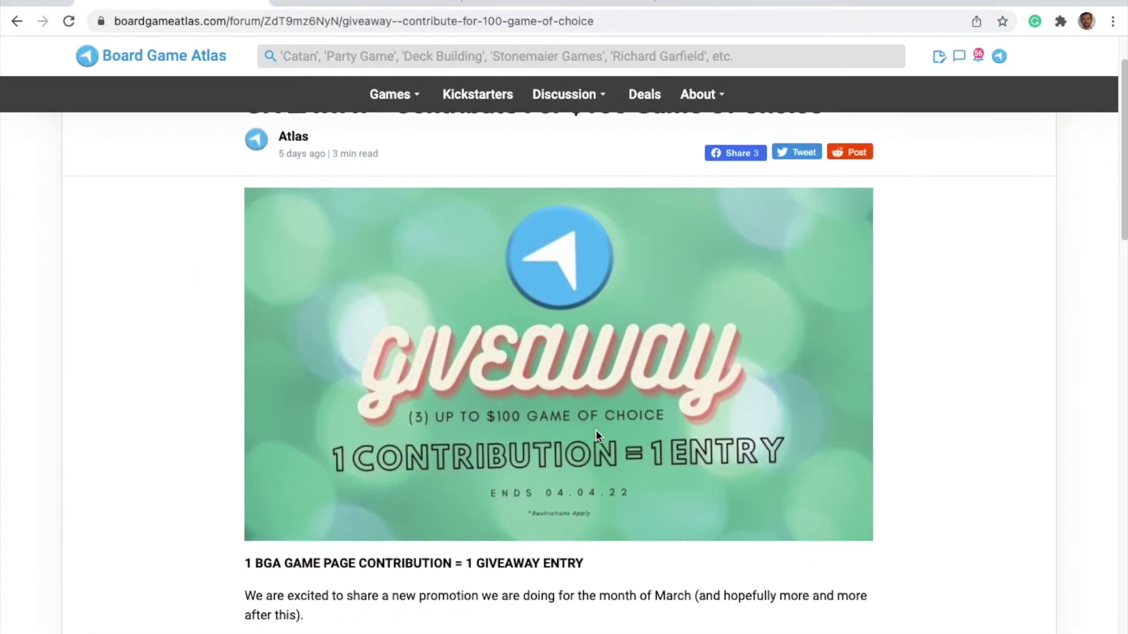
pyautogui.scroll(-4, 595, 429)
pyautogui.scroll(5, 595, 432)
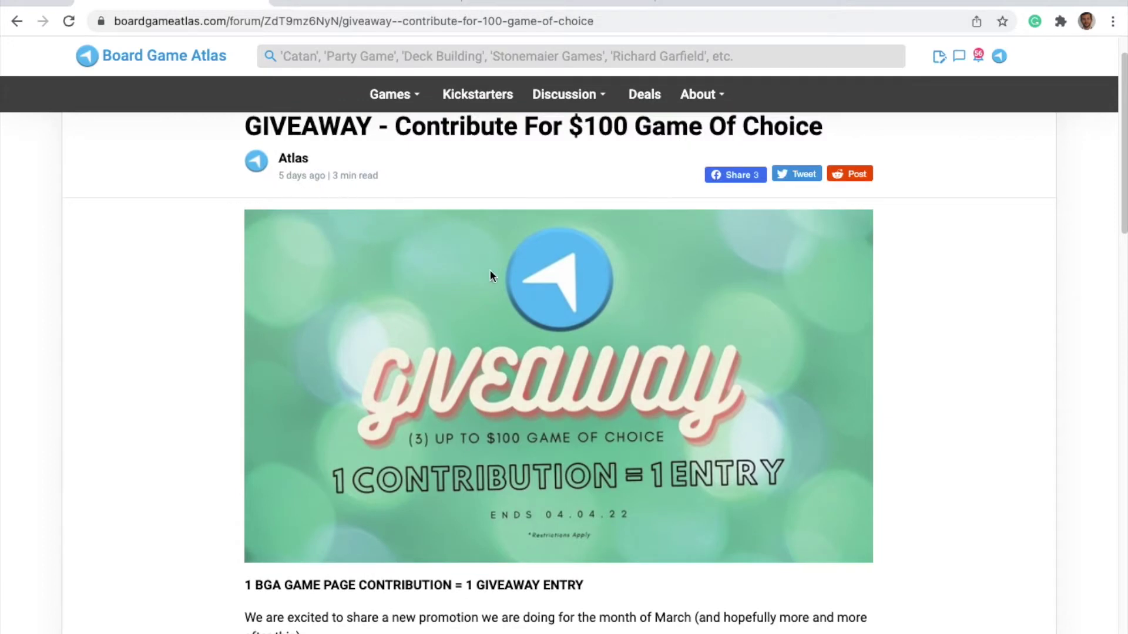
pyautogui.scroll(-1, 546, 347)
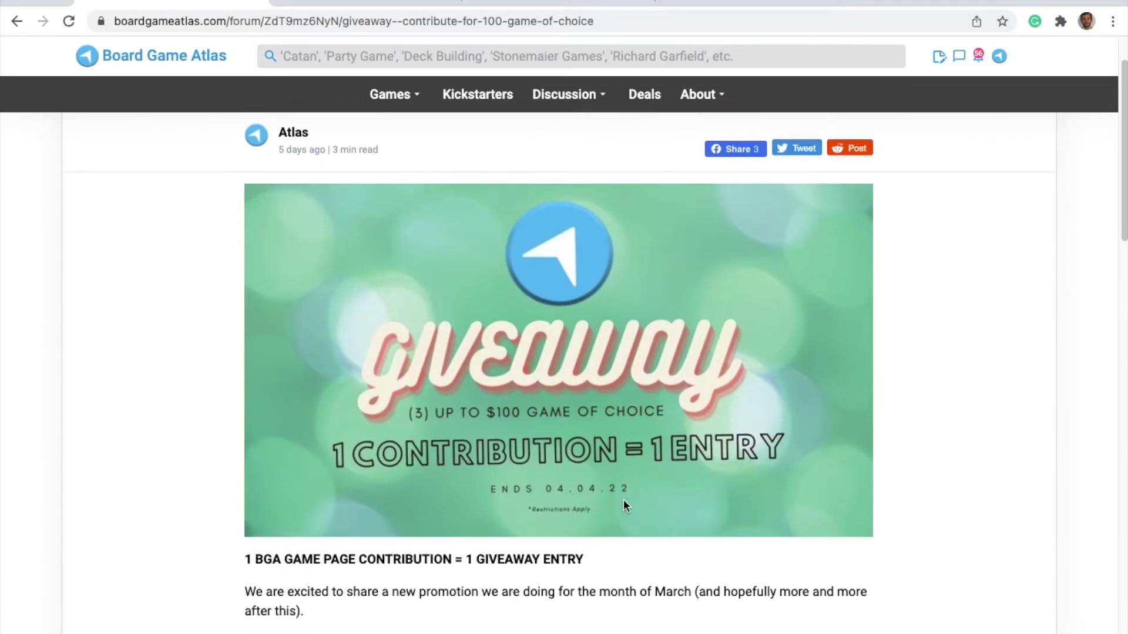
pyautogui.scroll(-3, 624, 504)
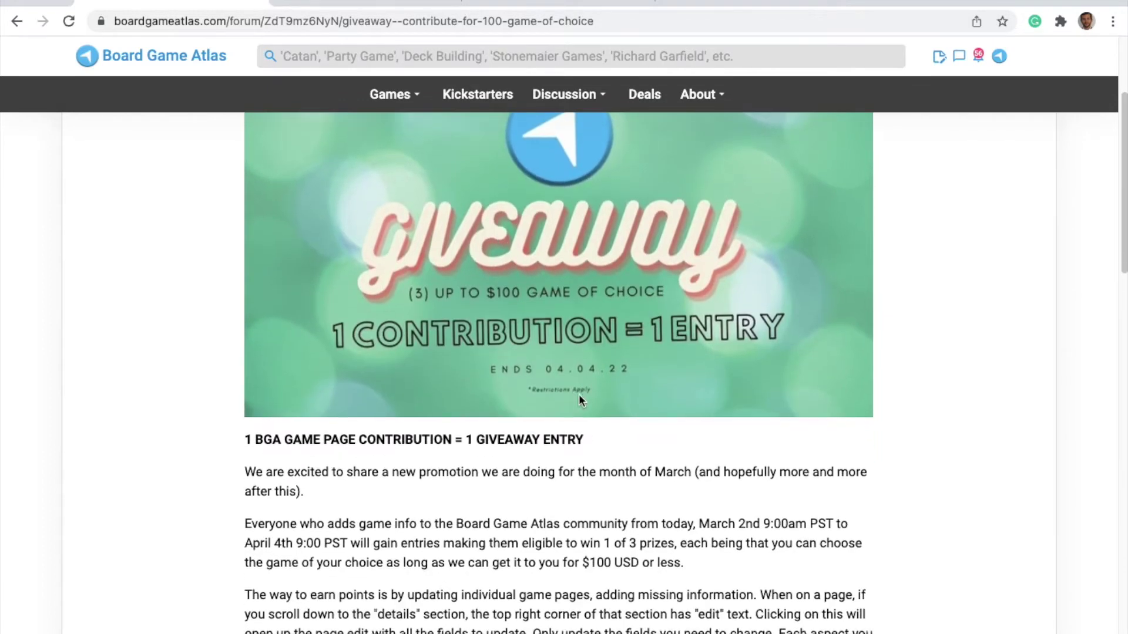
pyautogui.scroll(-8, 549, 419)
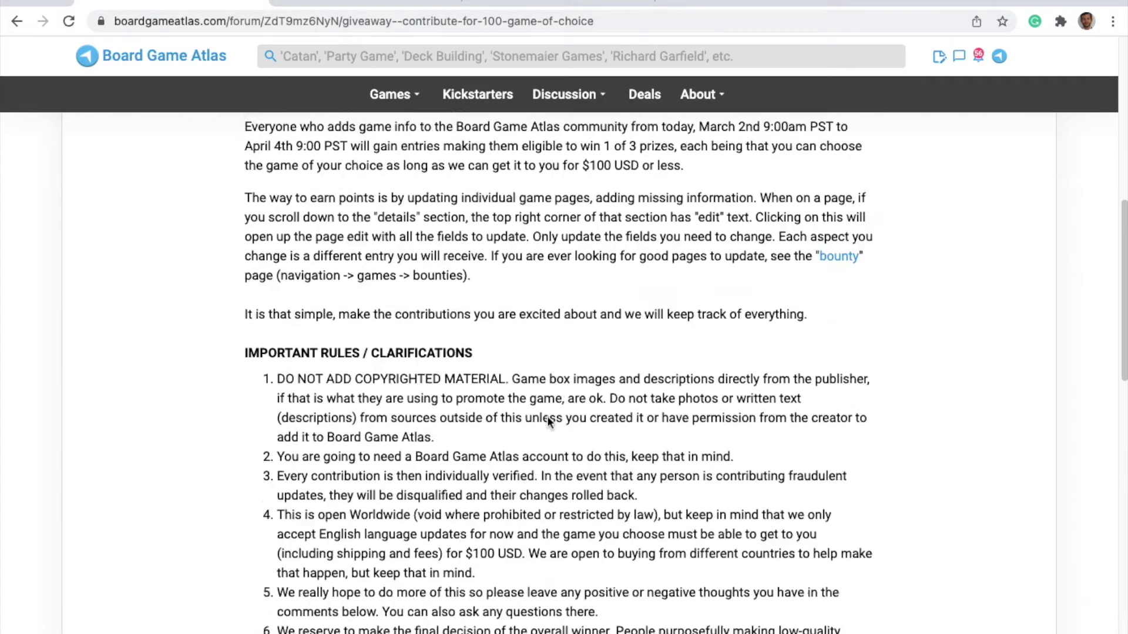
pyautogui.scroll(9, 548, 416)
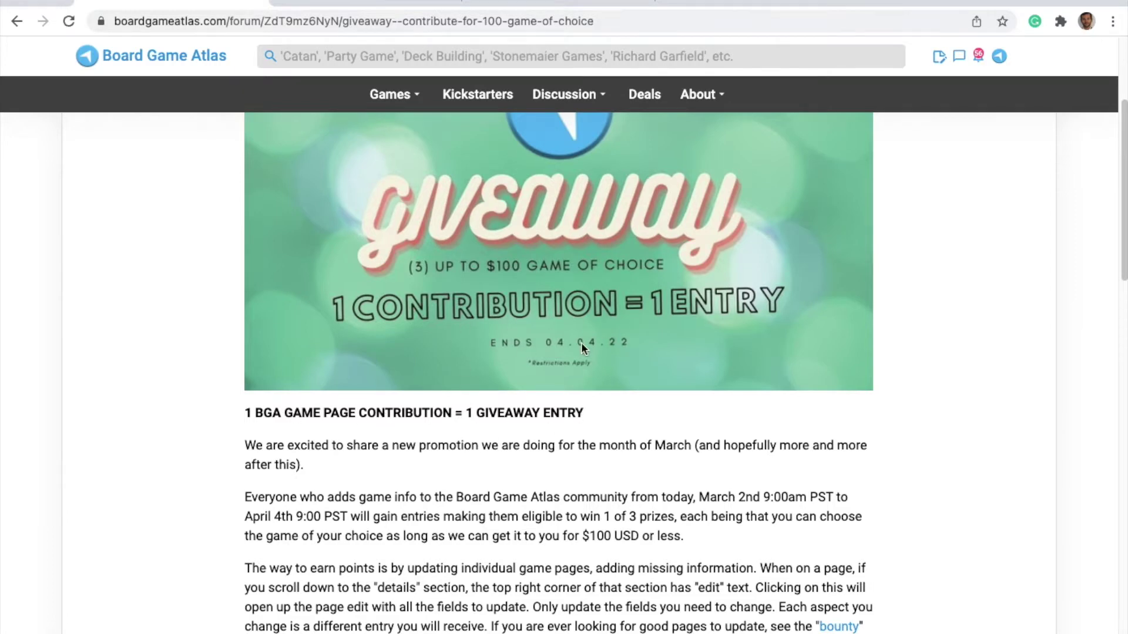
pyautogui.scroll(3, 517, 252)
pyautogui.scroll(-3, 529, 305)
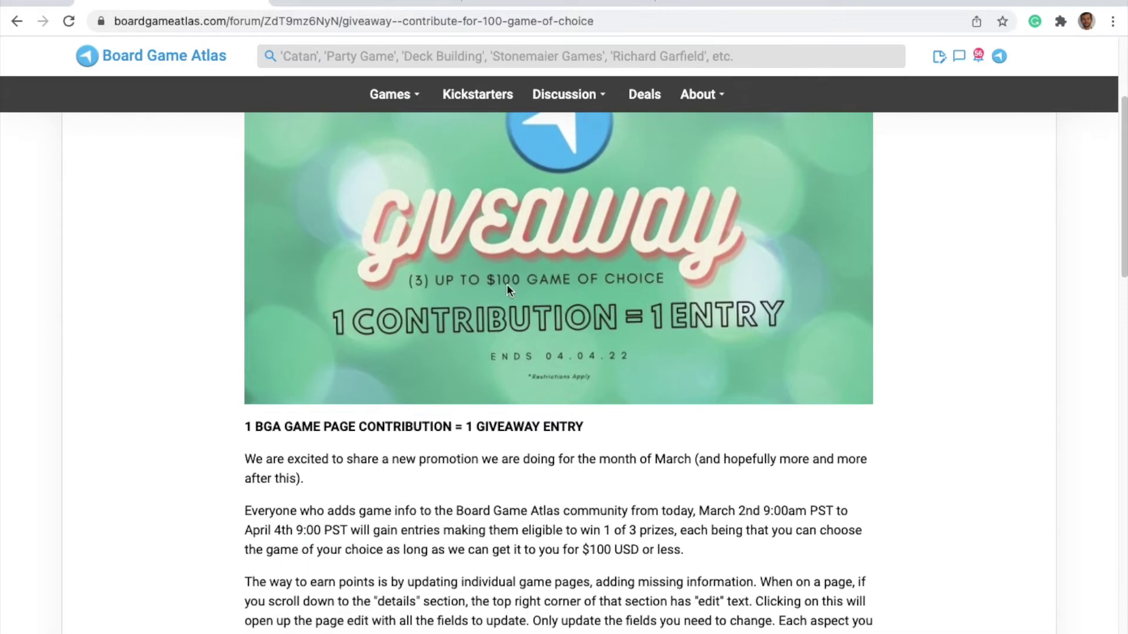
pyautogui.scroll(-3, 499, 440)
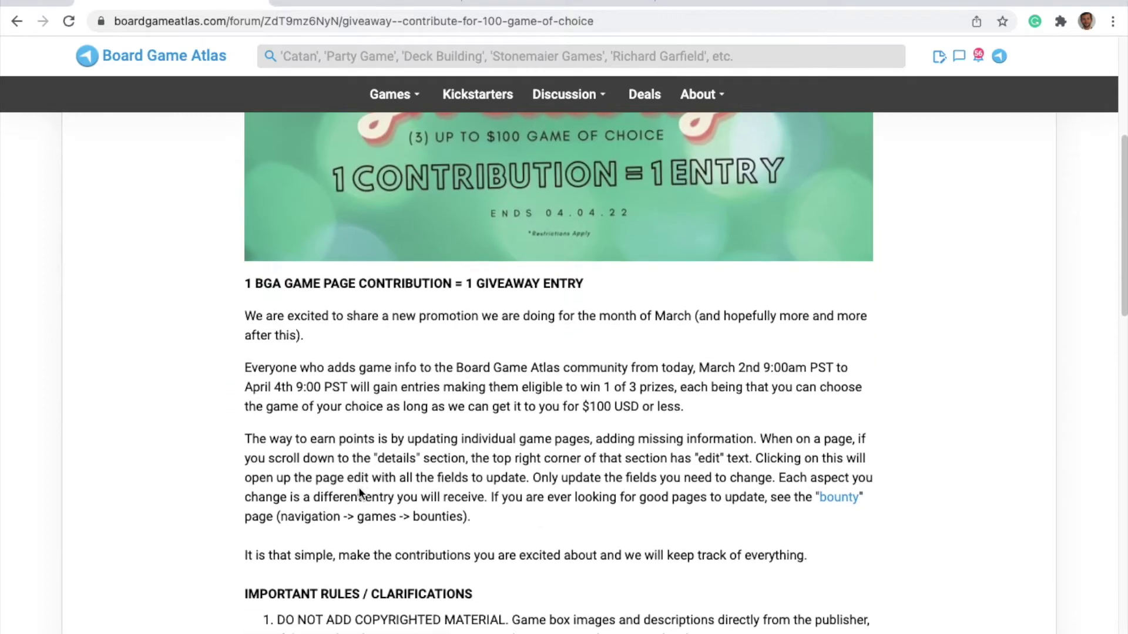
pyautogui.scroll(-3, 742, 357)
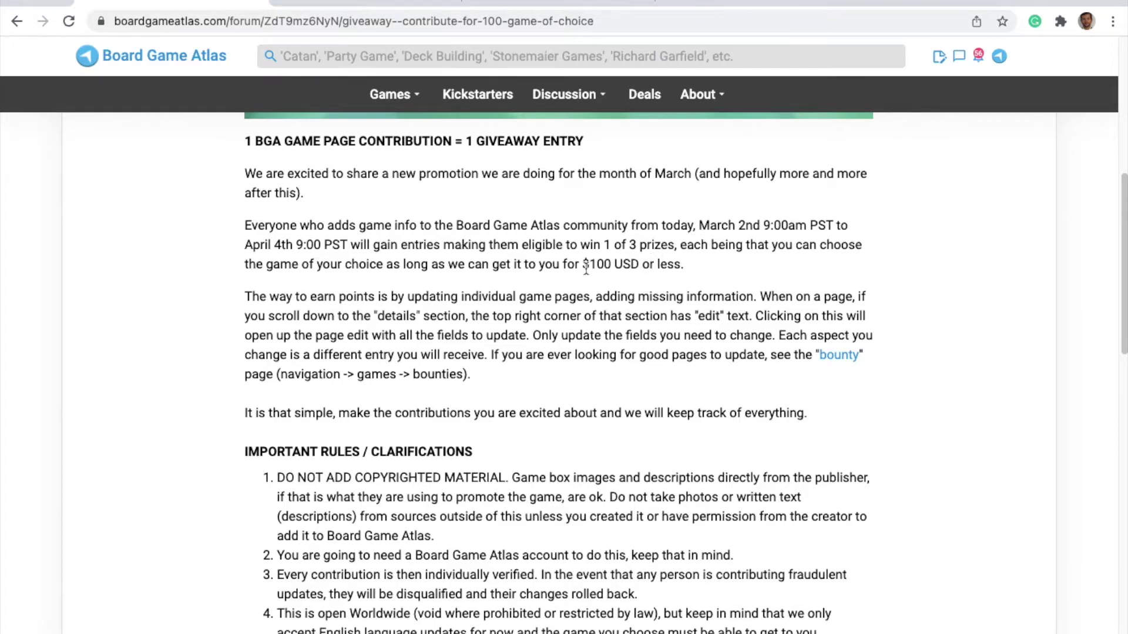
pyautogui.scroll(7, 586, 267)
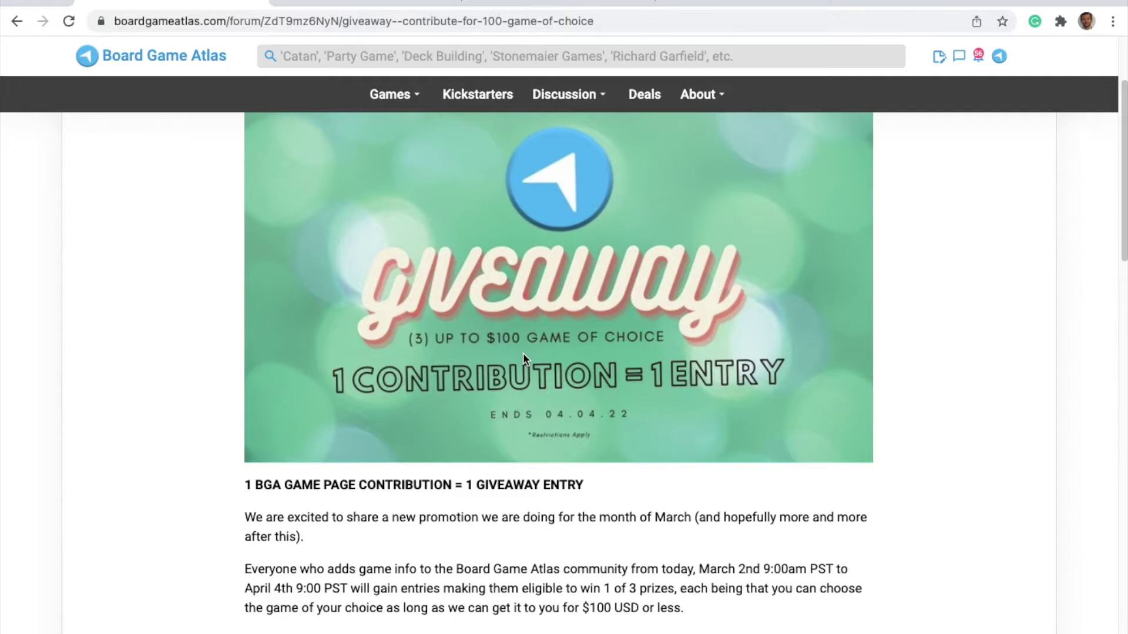
pyautogui.scroll(-5, 592, 323)
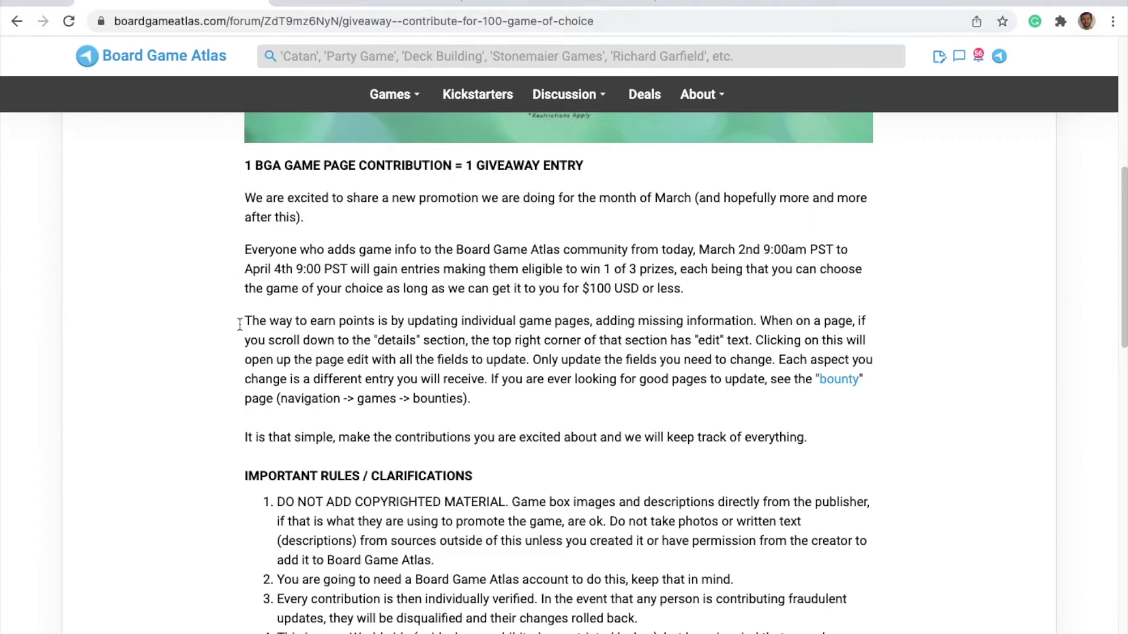
# Step: Highlight the giveaway post's paragraph on how to earn points, and clear the selection after reading it
pyautogui.moveTo(247, 319); pyautogui.dragTo(509, 401)
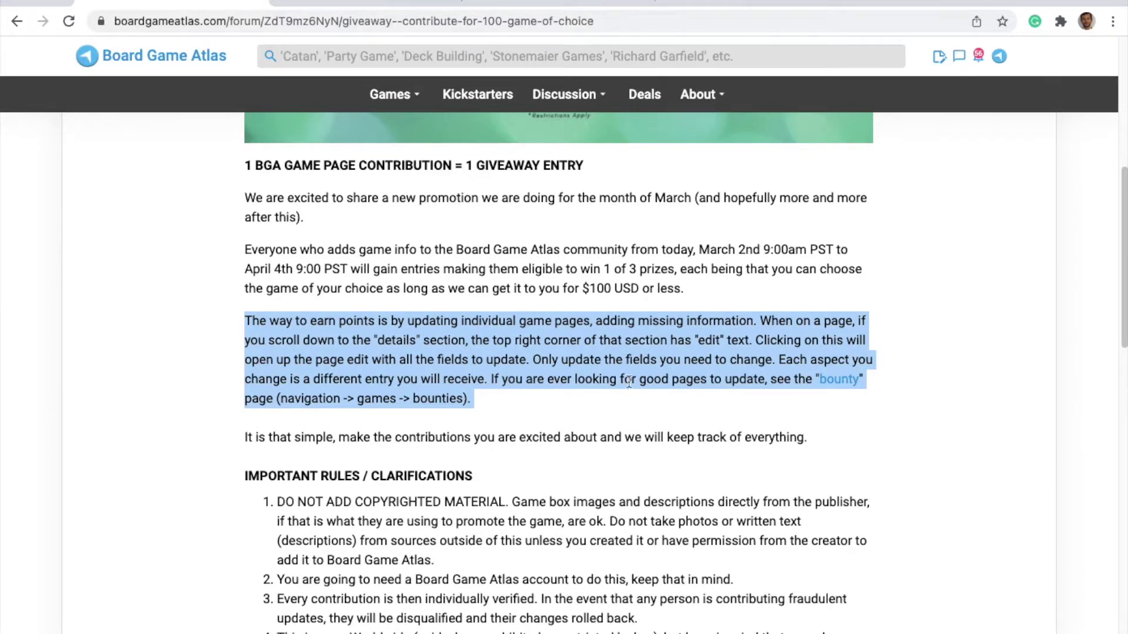
pyautogui.click(699, 336)
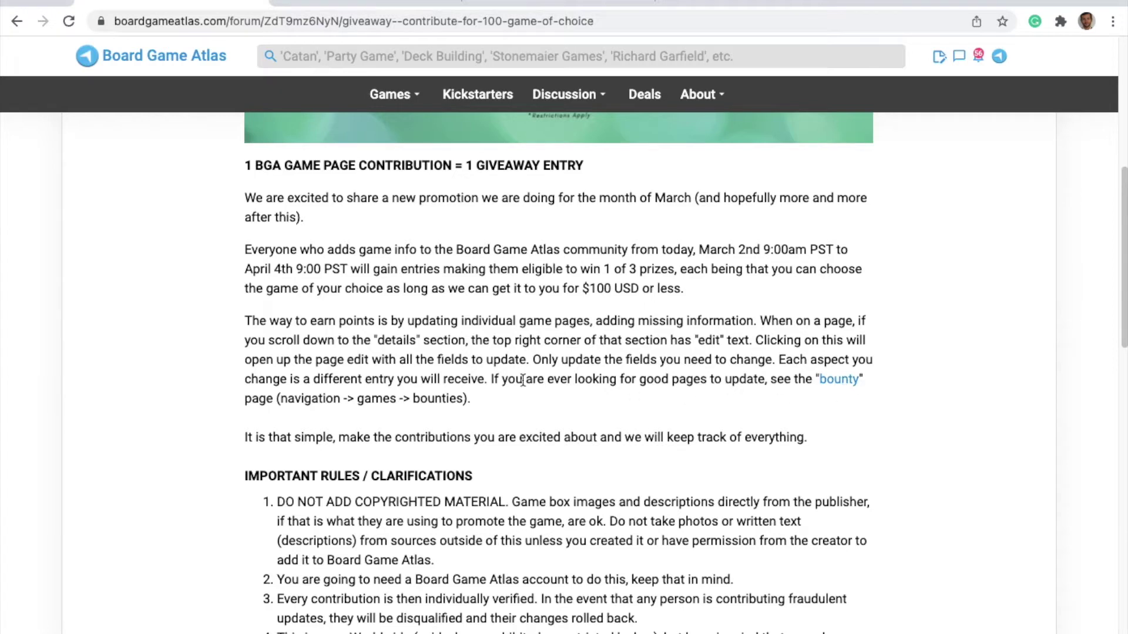
pyautogui.scroll(1, 523, 381)
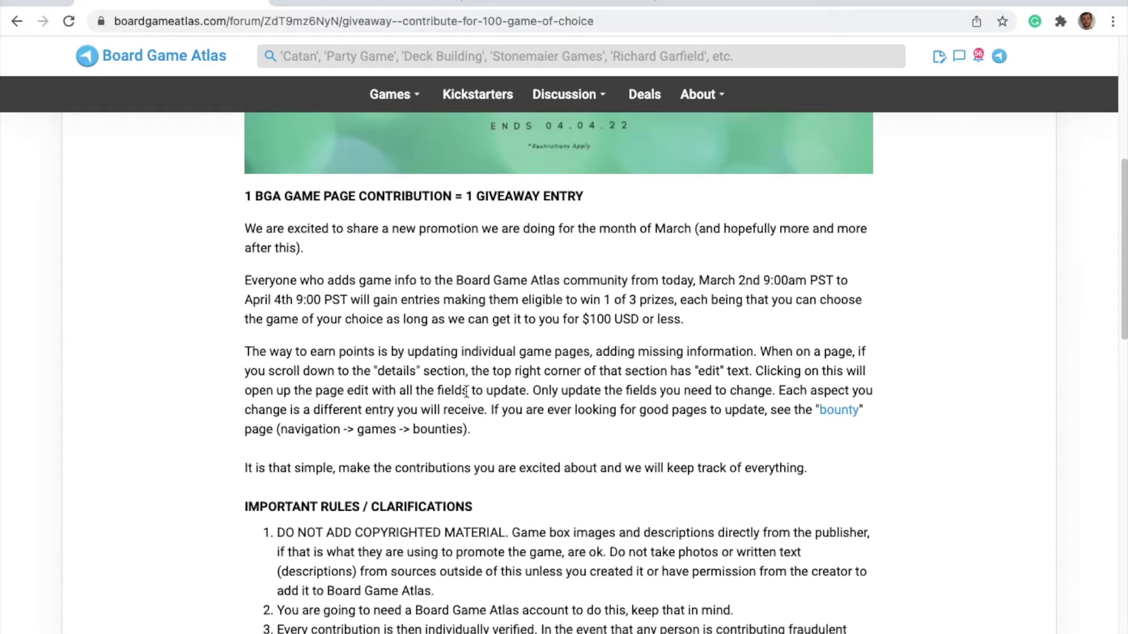
# Step: Open the bounty page linked in the giveaway post and look through the games needing missing information
pyautogui.click(840, 411)
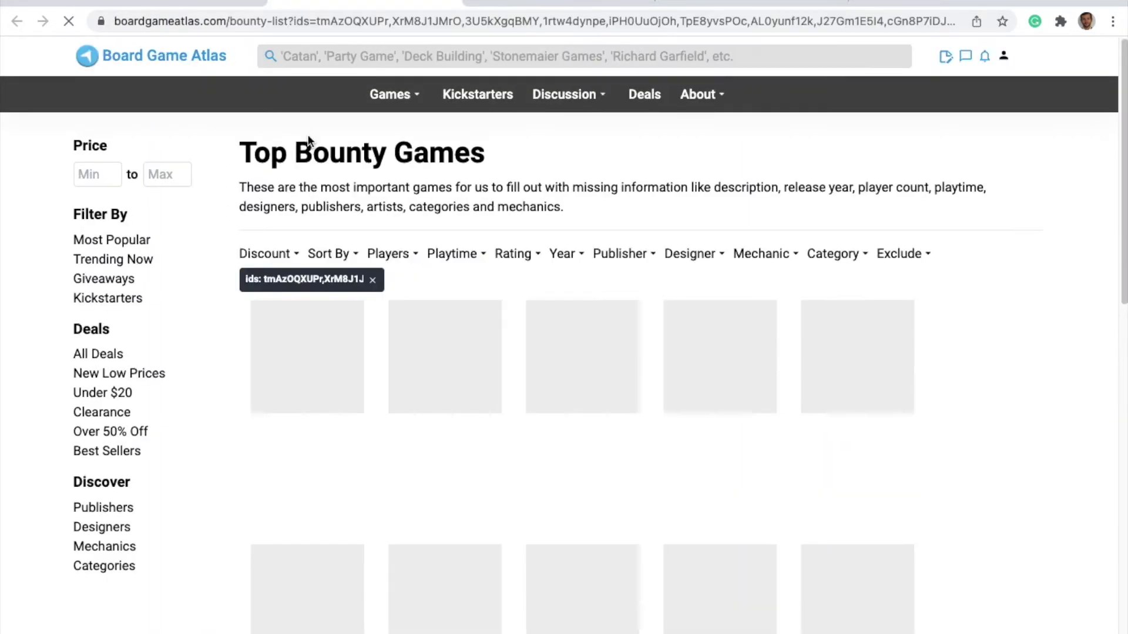
pyautogui.scroll(-12, 393, 296)
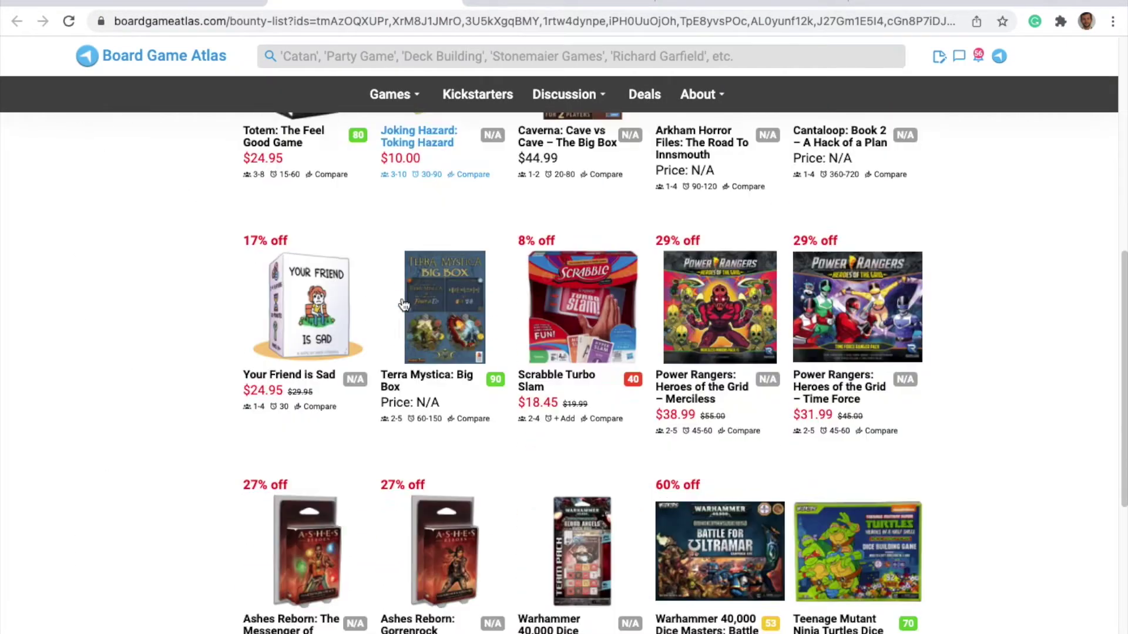
pyautogui.scroll(12, 402, 299)
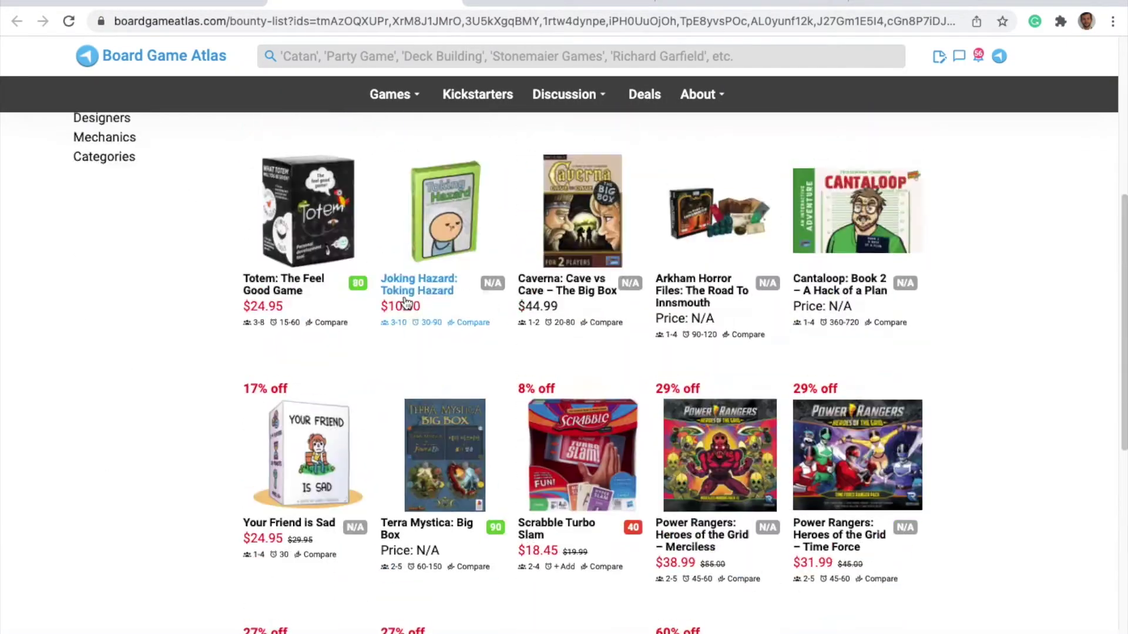
pyautogui.scroll(-5, 411, 311)
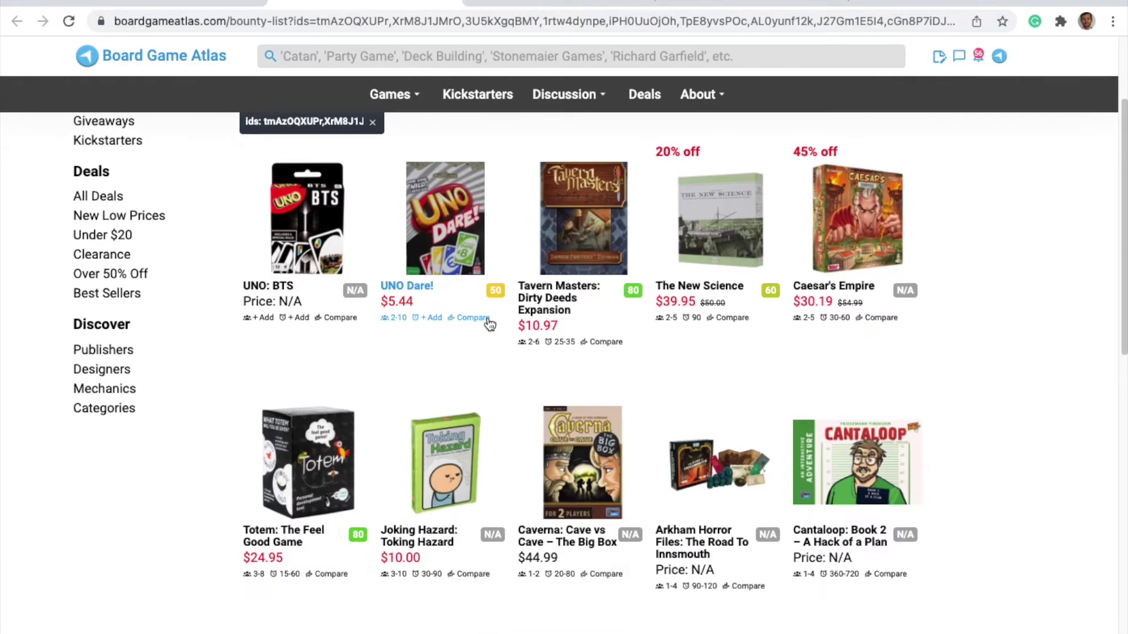
# Step: Open the Joking Hazard: Toking Hazard game page, expand its full description and look over its image and video sections
pyautogui.click(432, 336)
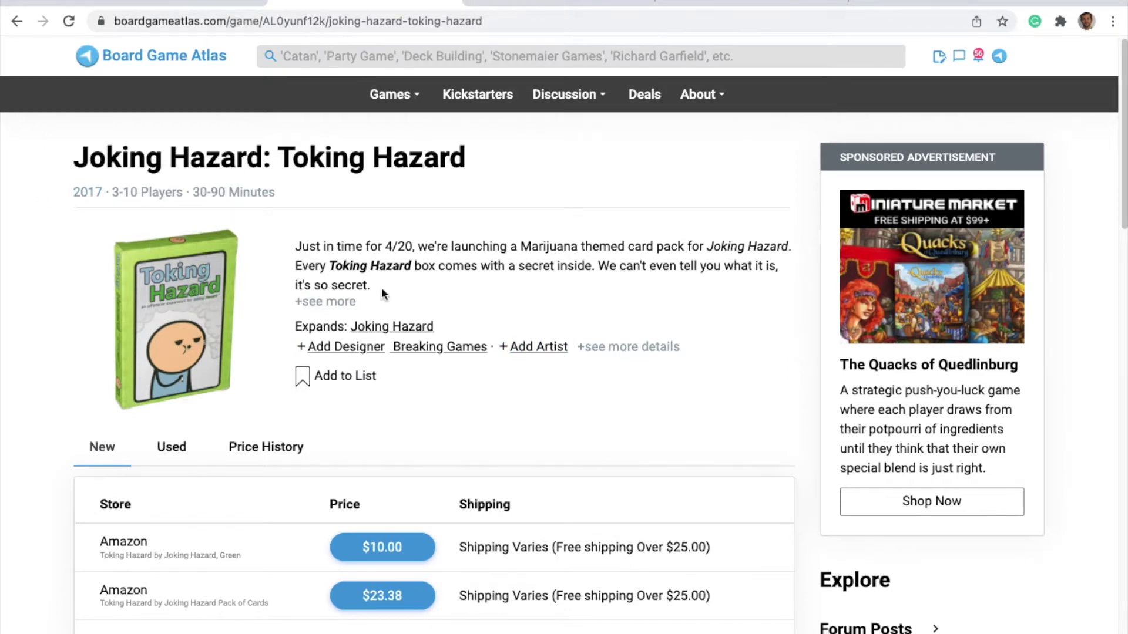
pyautogui.click(338, 305)
pyautogui.scroll(-9, 234, 321)
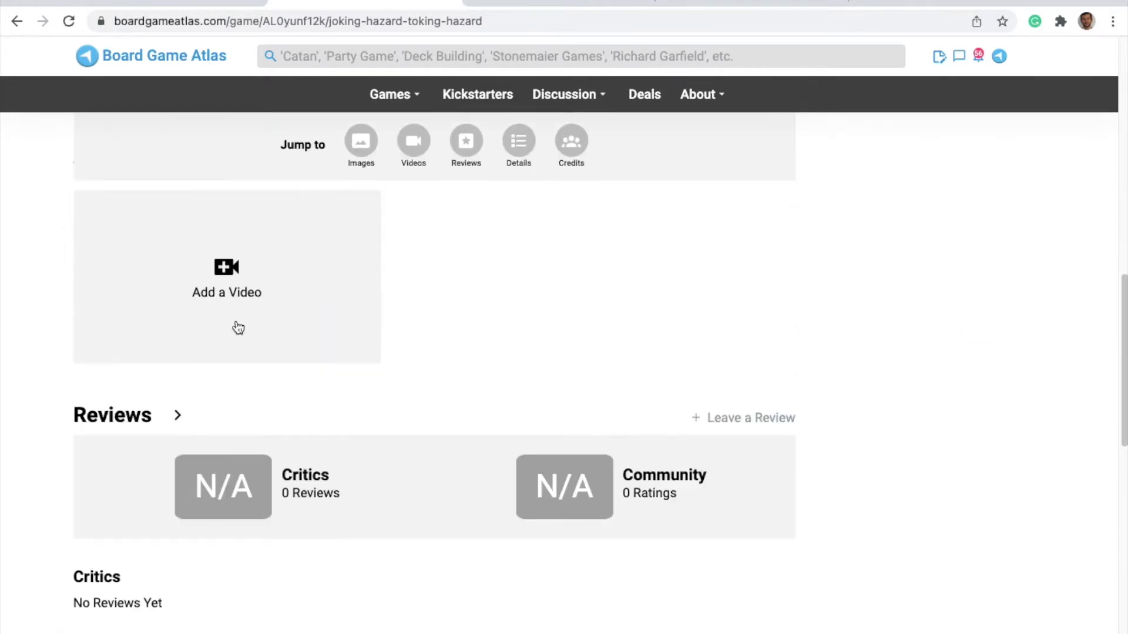
pyautogui.scroll(5, 229, 323)
pyautogui.scroll(5, 223, 320)
pyautogui.scroll(-10, 369, 403)
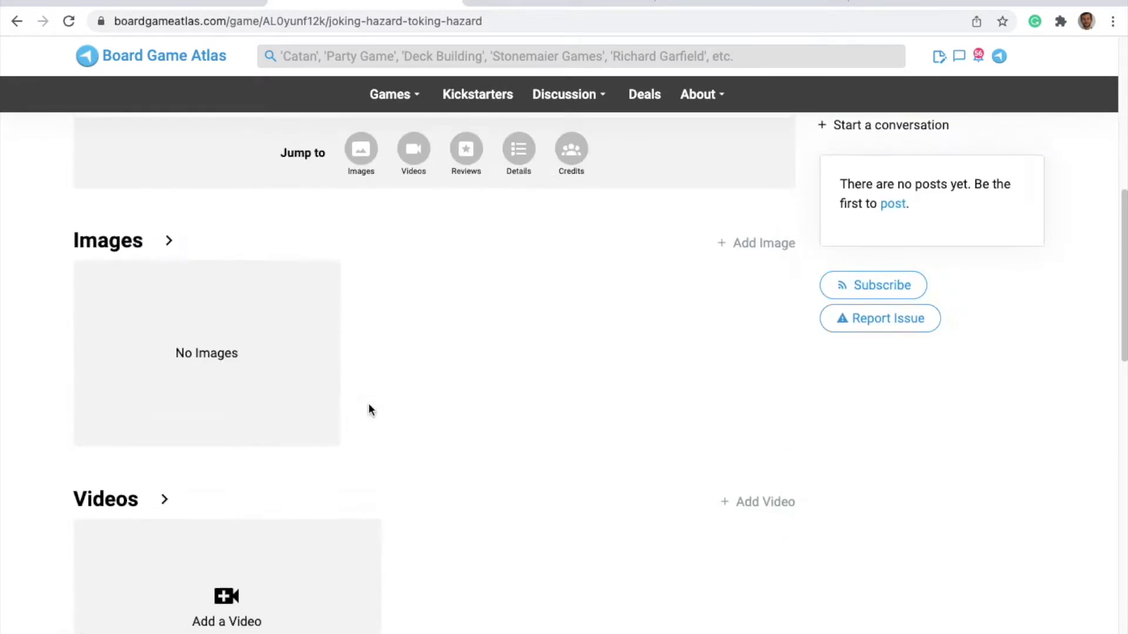
pyautogui.scroll(10, 344, 410)
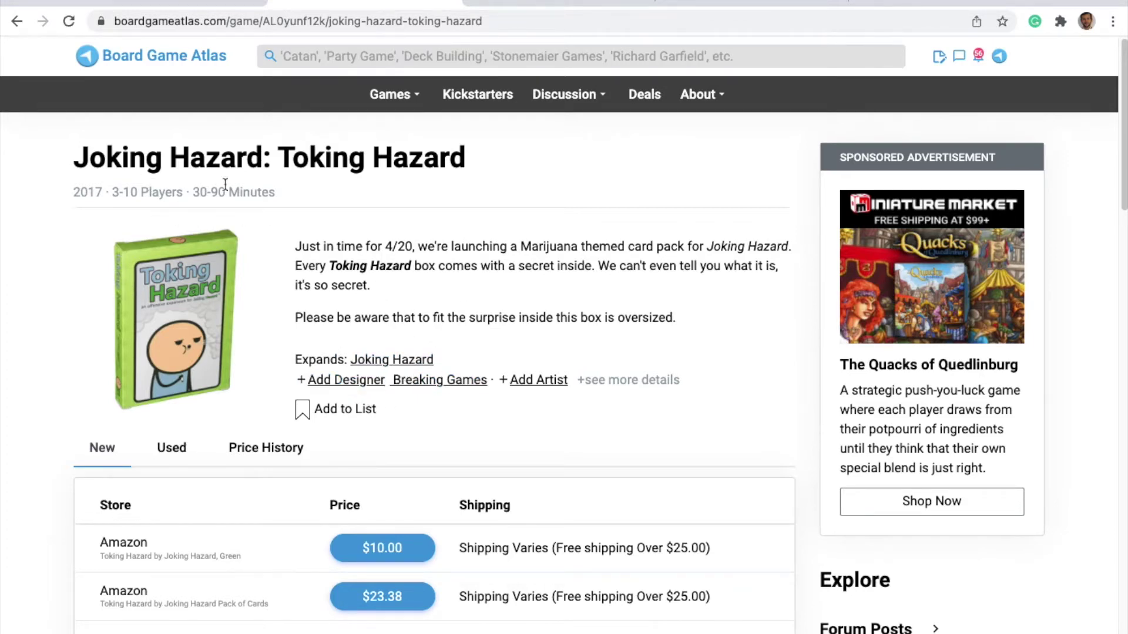
# Step: Examine the Toking Hazard page from the header to the Details section for information that is still missing
pyautogui.scroll(-20, 377, 317)
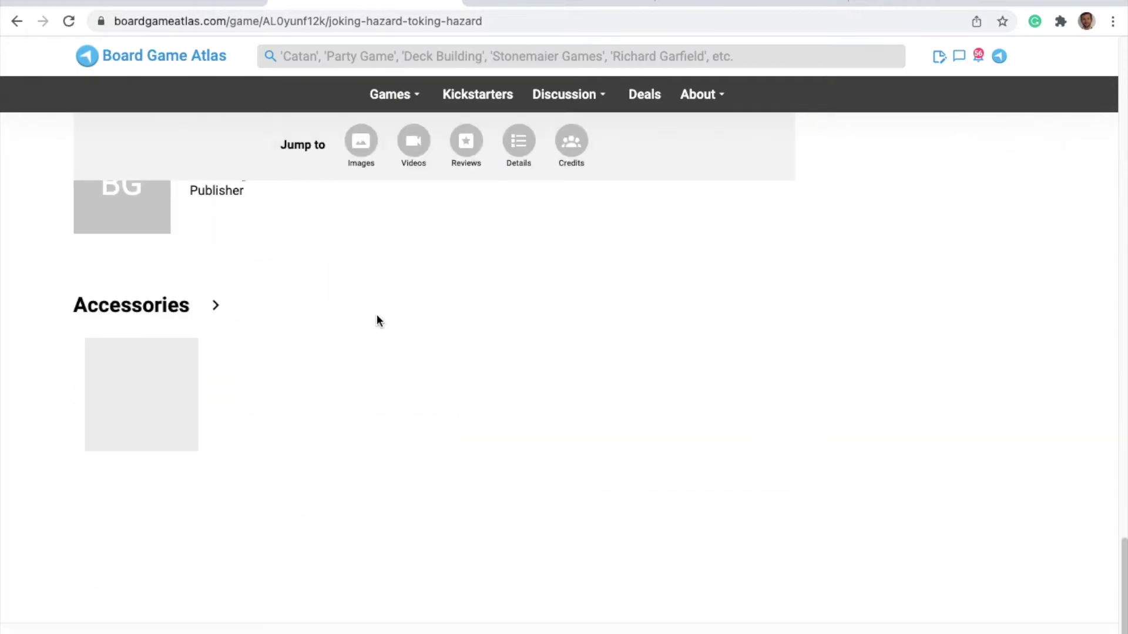
pyautogui.scroll(10, 376, 320)
pyautogui.scroll(-1, 382, 411)
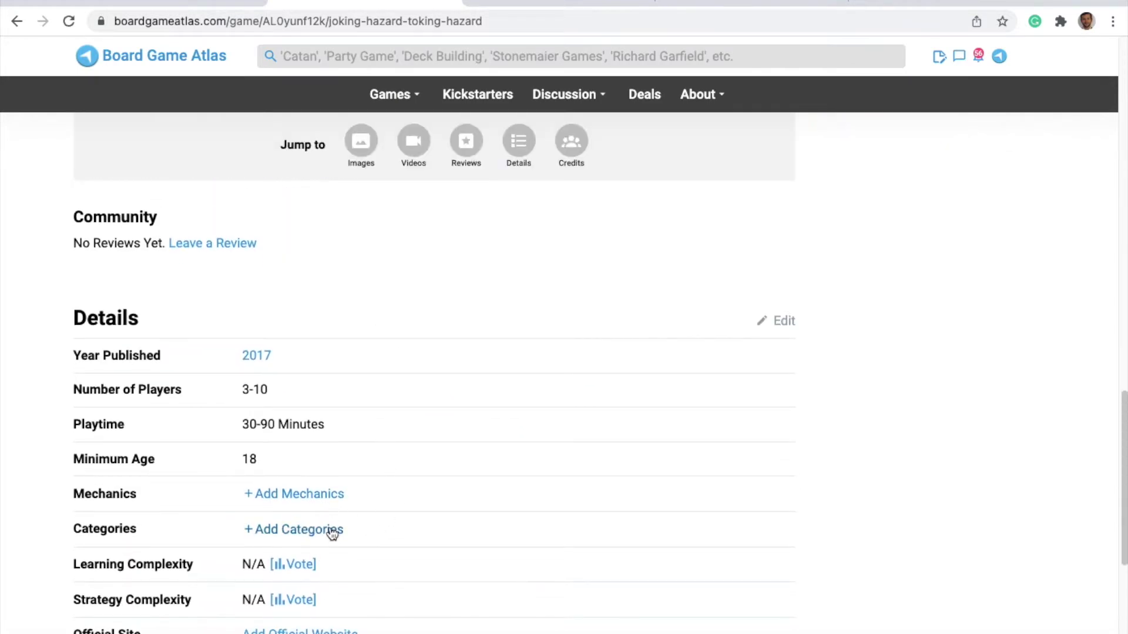
pyautogui.scroll(15, 572, 378)
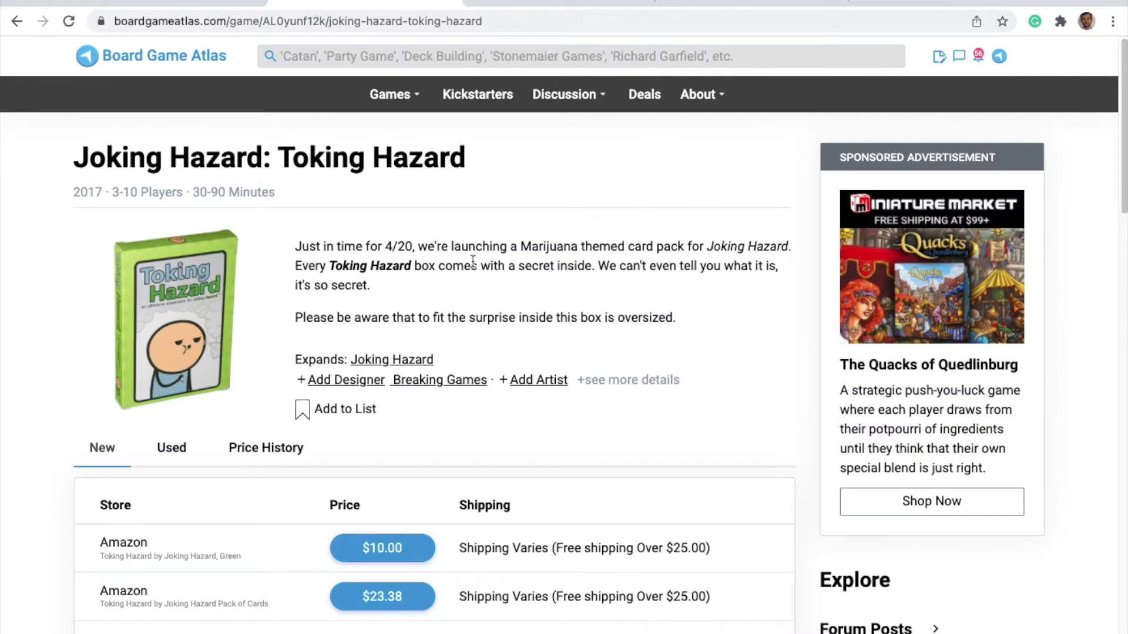
pyautogui.scroll(-10, 445, 276)
pyautogui.scroll(6, 441, 274)
pyautogui.scroll(3, 442, 274)
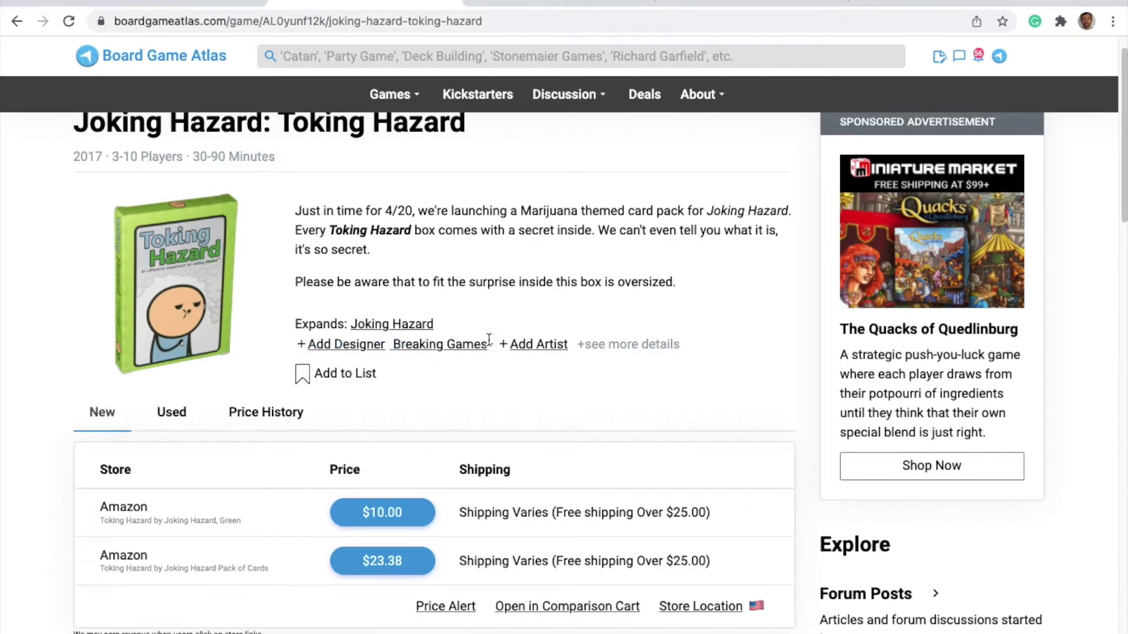
pyautogui.scroll(1, 388, 376)
# Step: Open the game's edit form by choosing to add a designer, look through its fields and return to the game page
pyautogui.click(376, 376)
pyautogui.scroll(-10, 568, 397)
pyautogui.scroll(7, 511, 376)
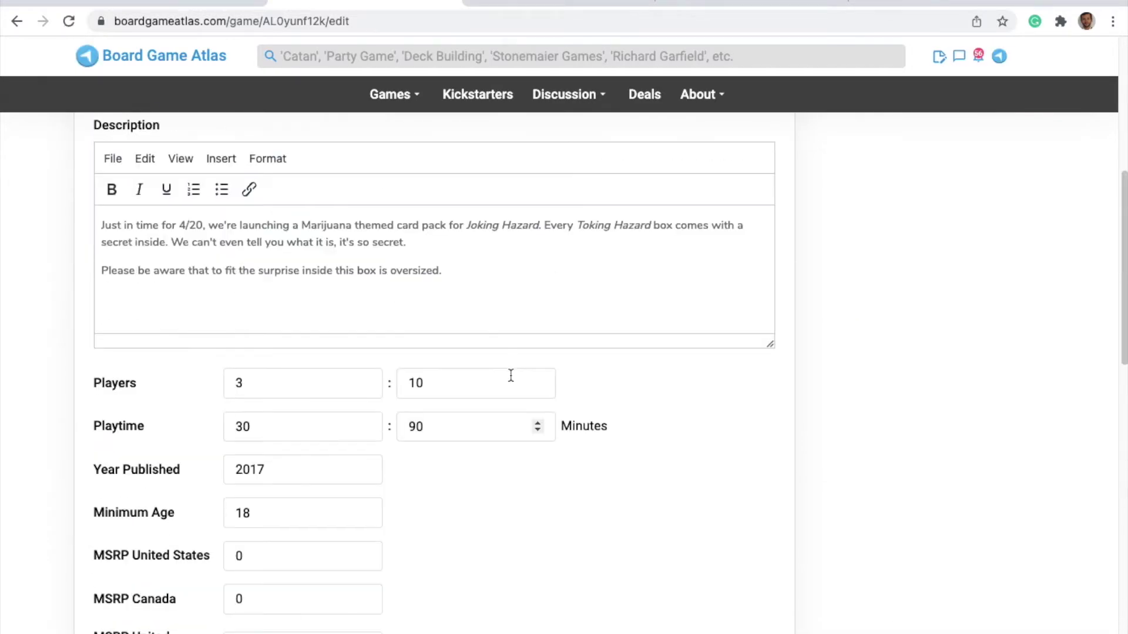
pyautogui.scroll(-15, 512, 375)
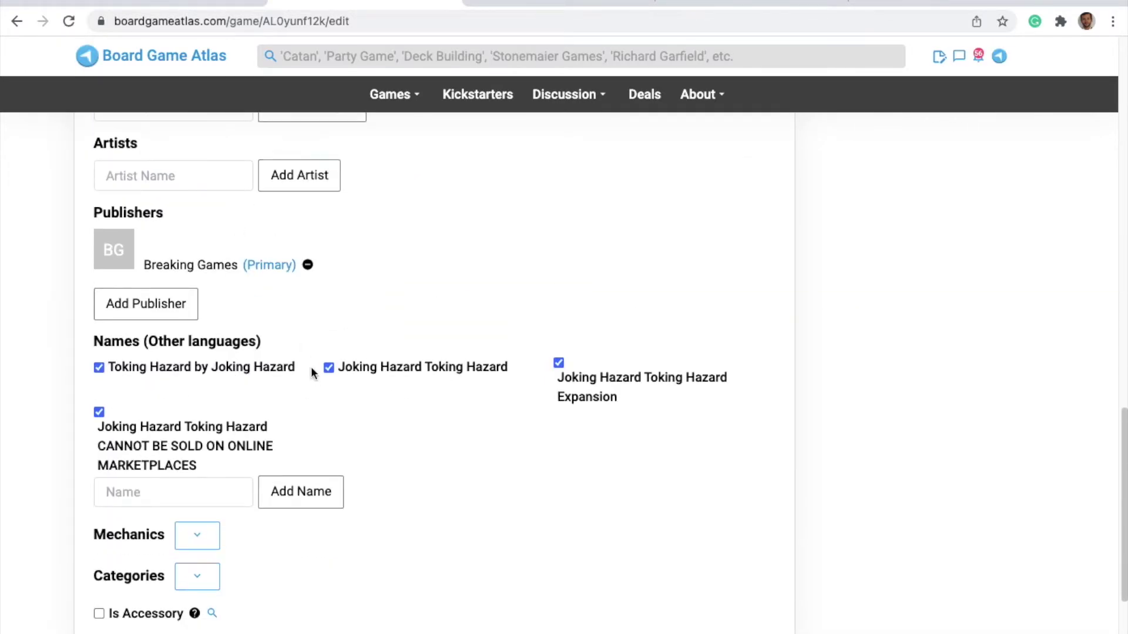
pyautogui.click(17, 21)
# Step: Open the edit form from the missing mechanics entry in Details, review its fields and go back without changes
pyautogui.scroll(-20, 496, 327)
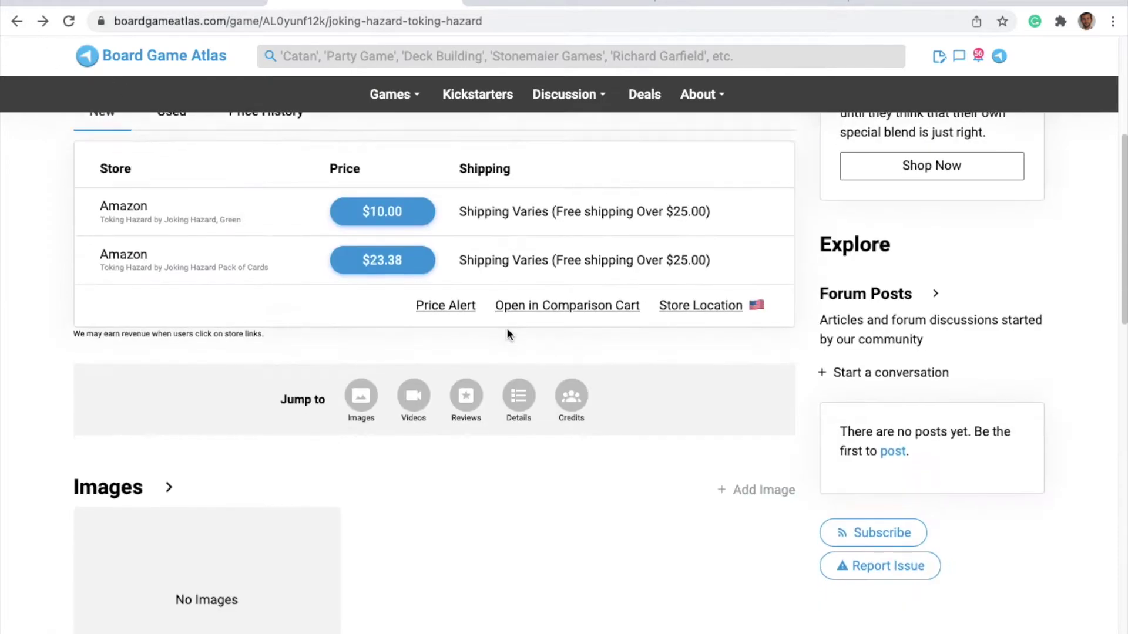
pyautogui.scroll(-6, 494, 332)
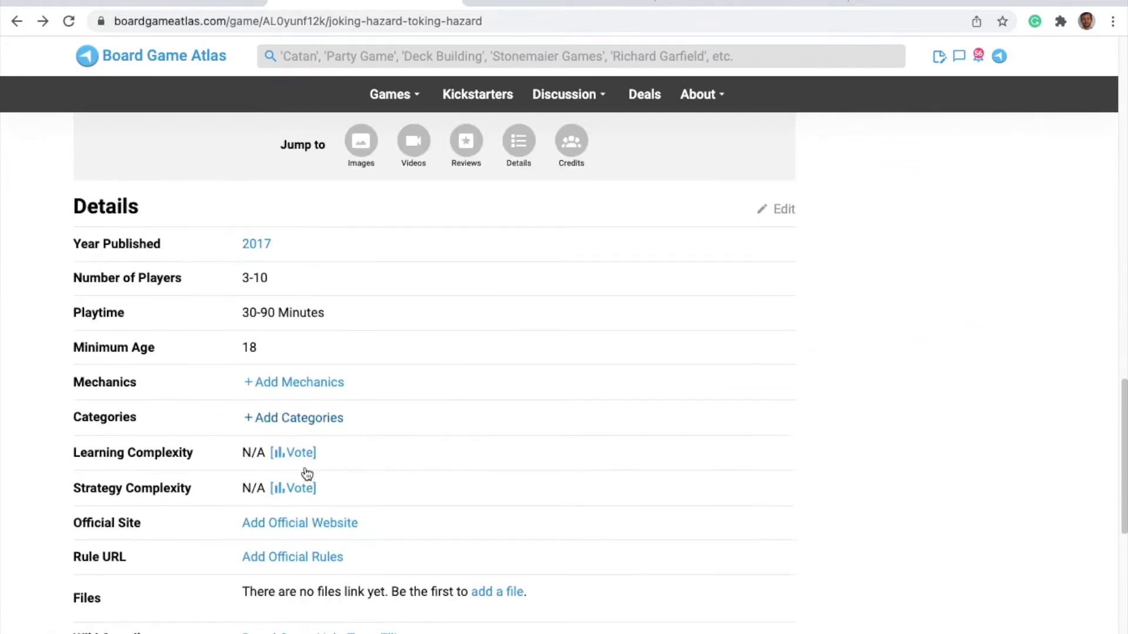
pyautogui.click(311, 384)
pyautogui.scroll(-6, 531, 372)
pyautogui.scroll(-5, 499, 364)
pyautogui.scroll(6, 463, 351)
pyautogui.scroll(-14, 470, 361)
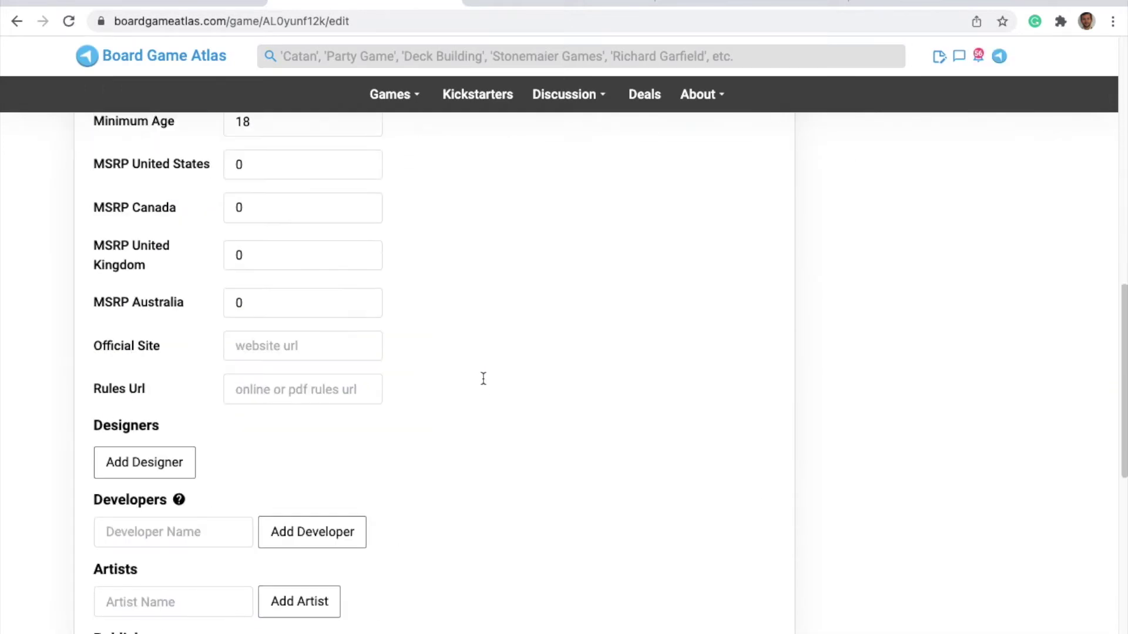
pyautogui.scroll(-9, 486, 382)
pyautogui.scroll(16, 486, 382)
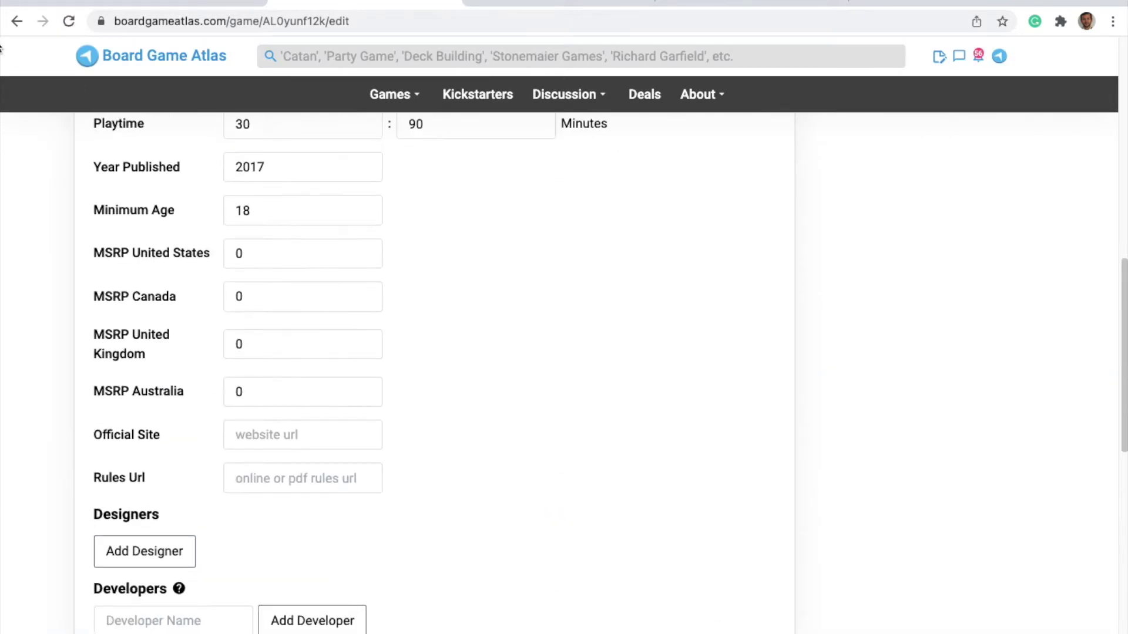
pyautogui.click(17, 21)
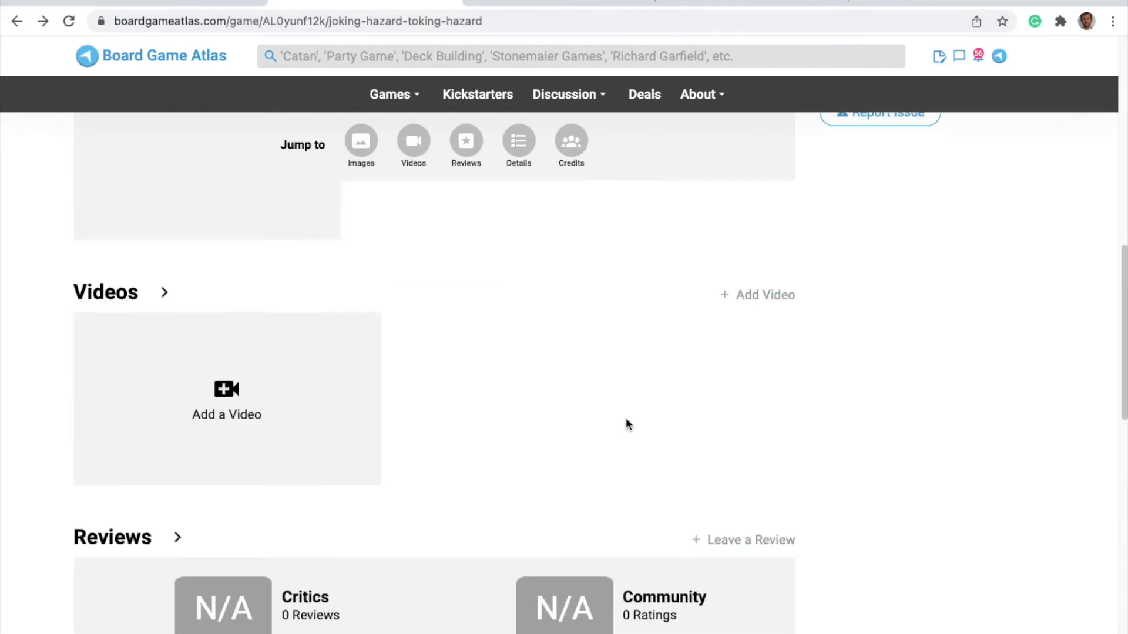
# Step: Check the edit option of the game's Details section and return to the Top Bounty Games list
pyautogui.scroll(5, 523, 408)
pyautogui.scroll(-5, 690, 429)
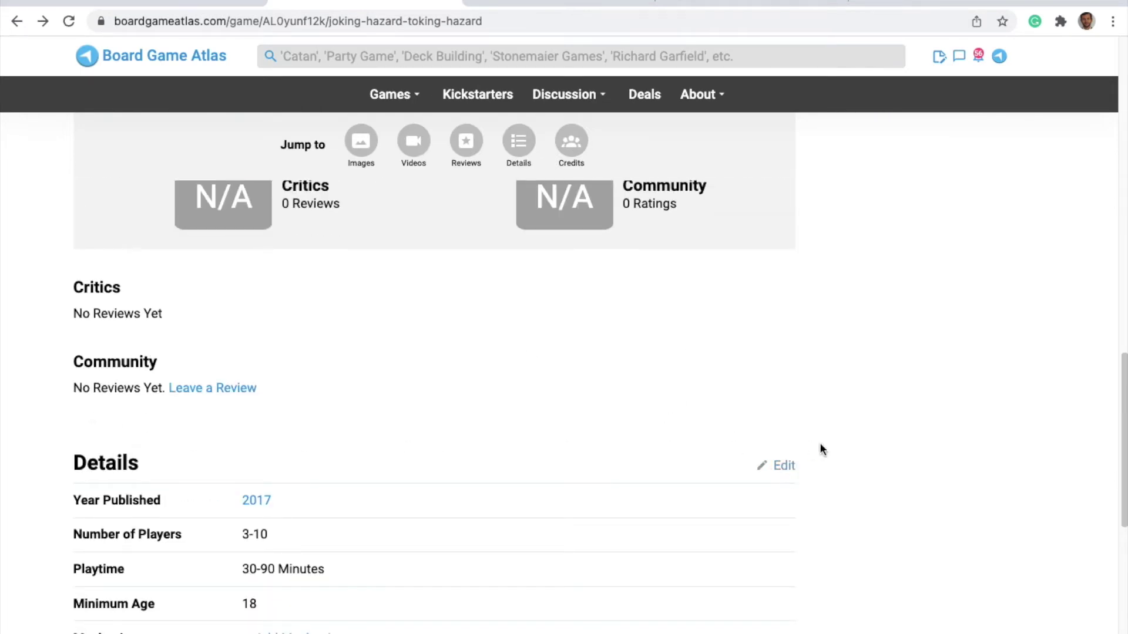
pyautogui.scroll(-3, 634, 491)
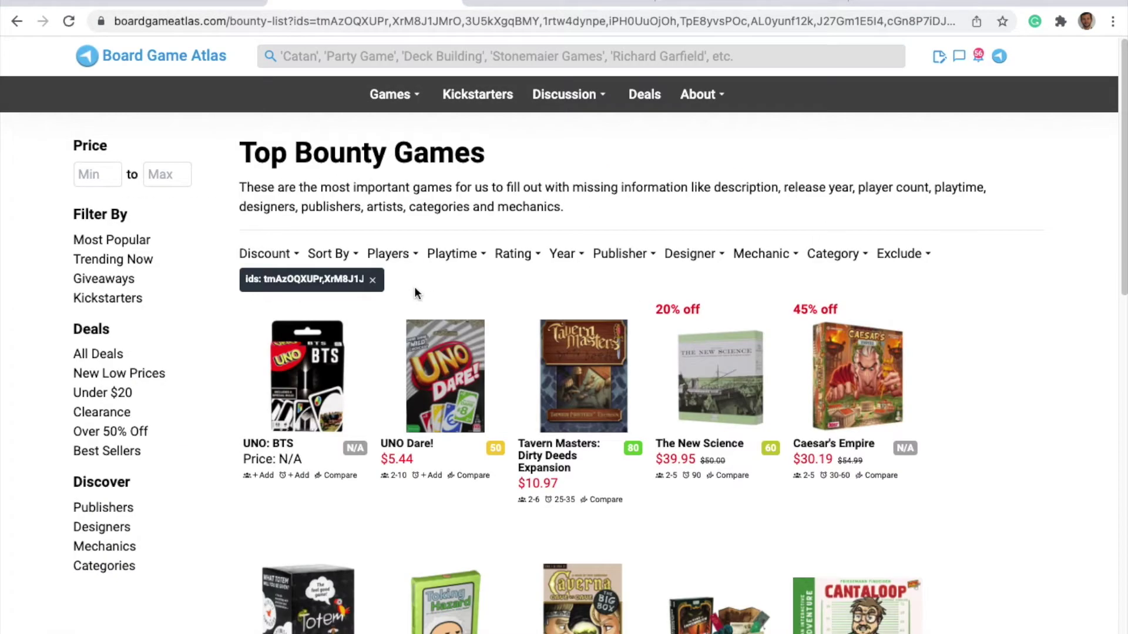
# Step: Open the list of trending board games, browse the first page of results and go to page 2
pyautogui.moveTo(390, 94)
pyautogui.click(433, 161)
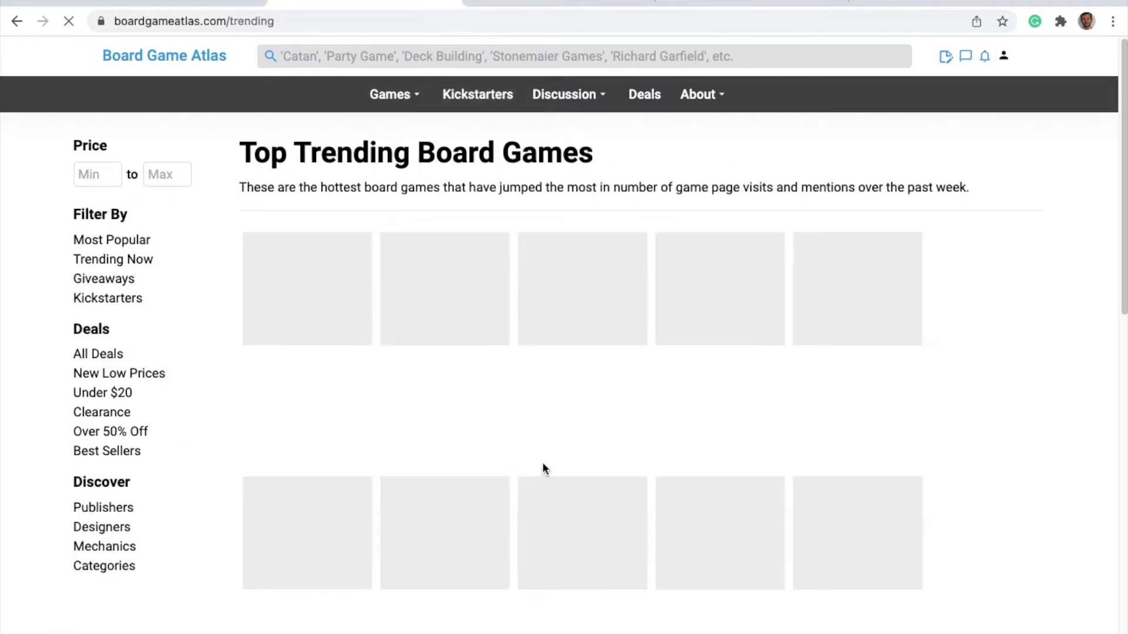
pyautogui.scroll(-5, 514, 421)
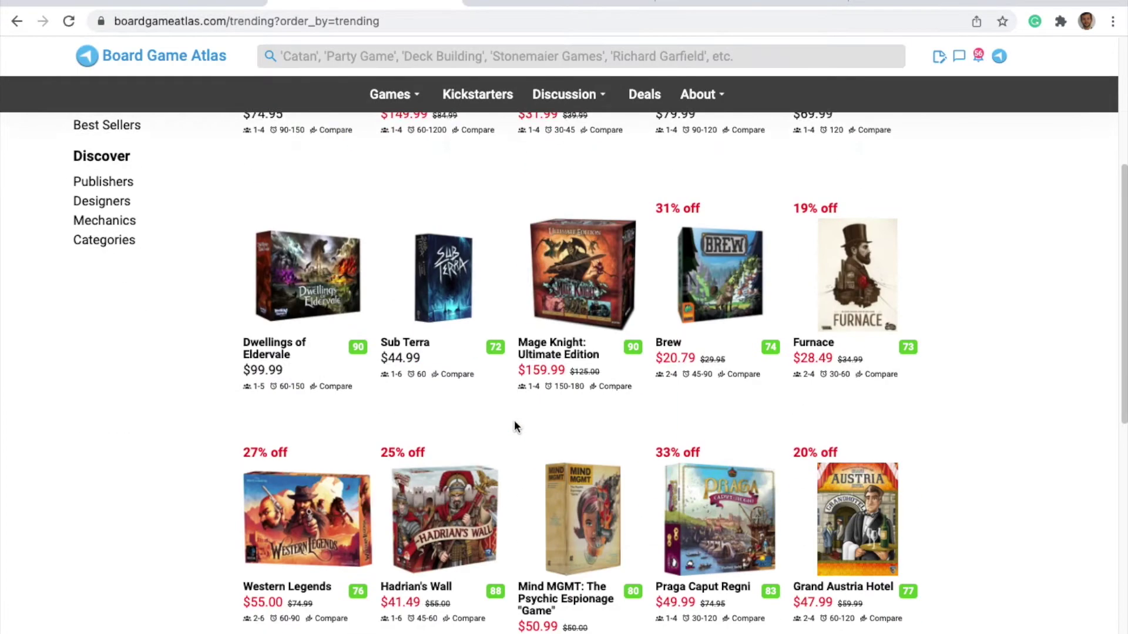
pyautogui.scroll(-3, 521, 372)
pyautogui.scroll(-8, 524, 376)
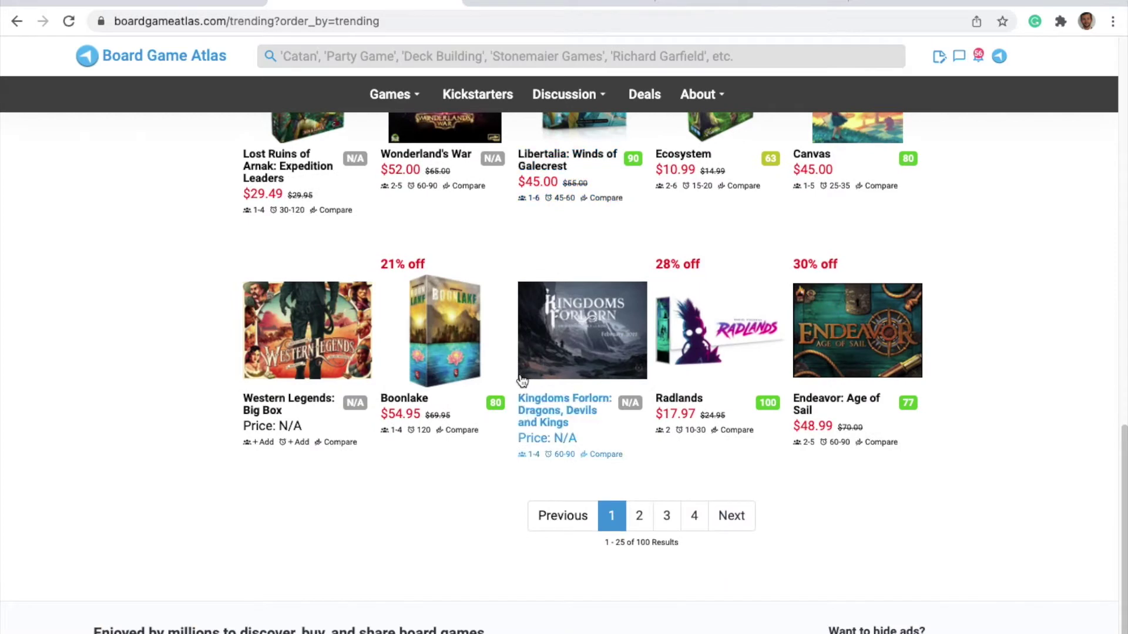
pyautogui.click(640, 515)
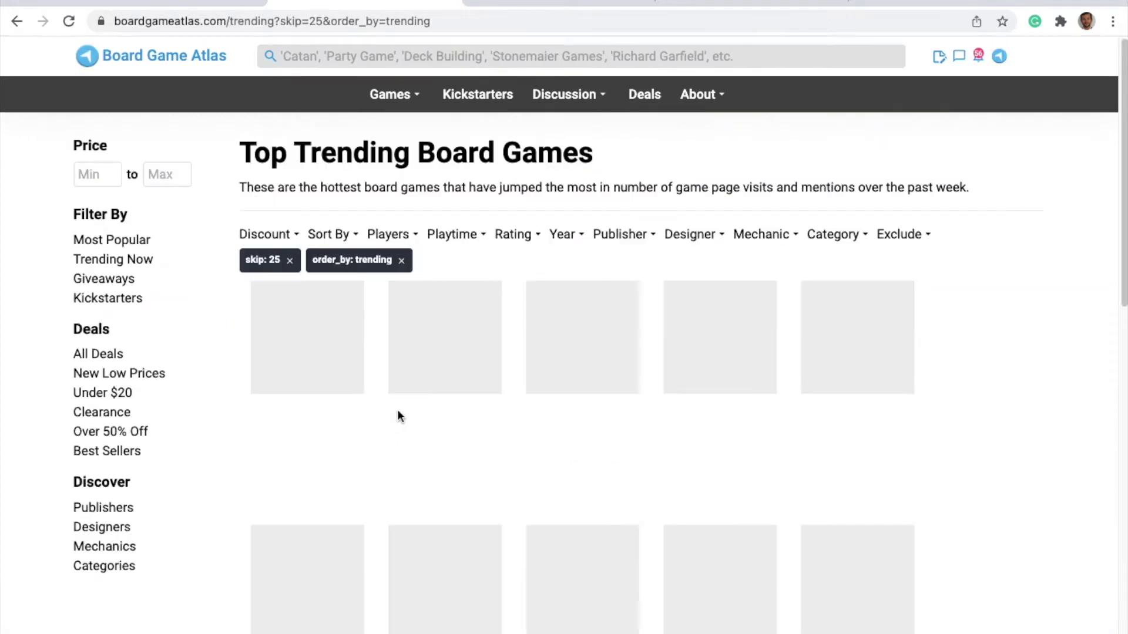
# Step: Open The Bloody Inn: The Carnies from the trending list and examine its page and Details section for missing information
pyautogui.scroll(-1, 431, 345)
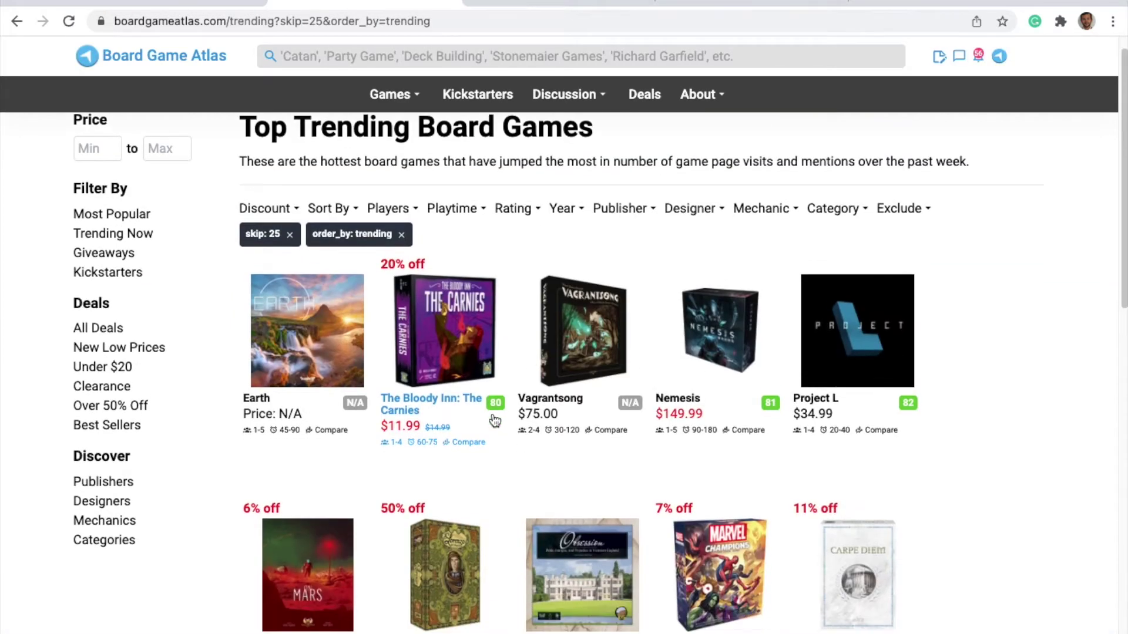
pyautogui.click(431, 345)
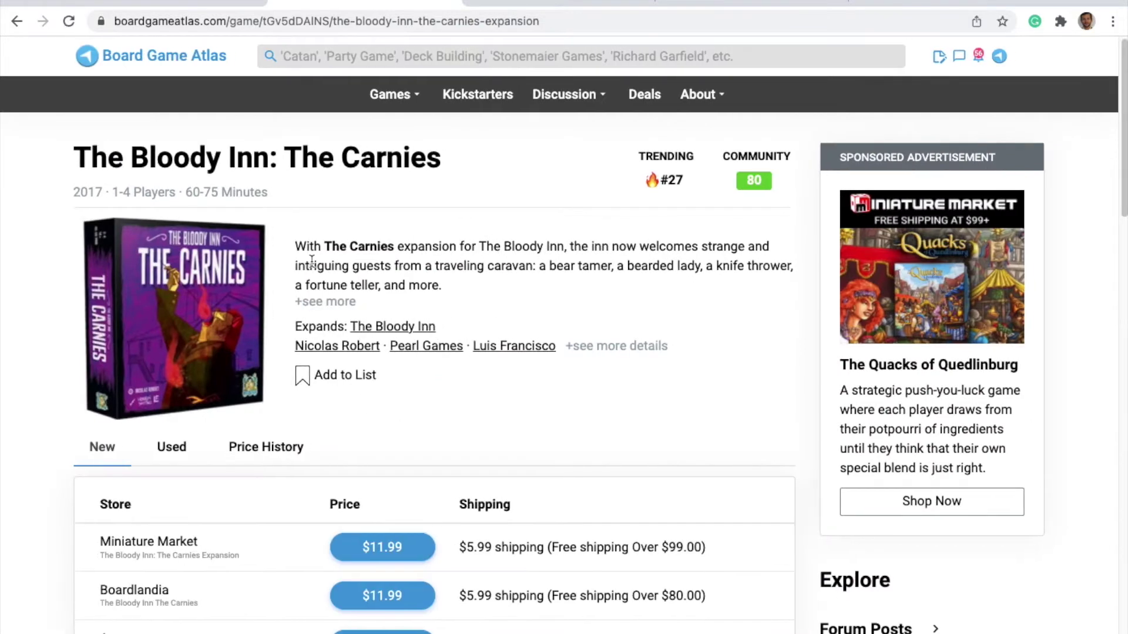
pyautogui.scroll(-20, 395, 332)
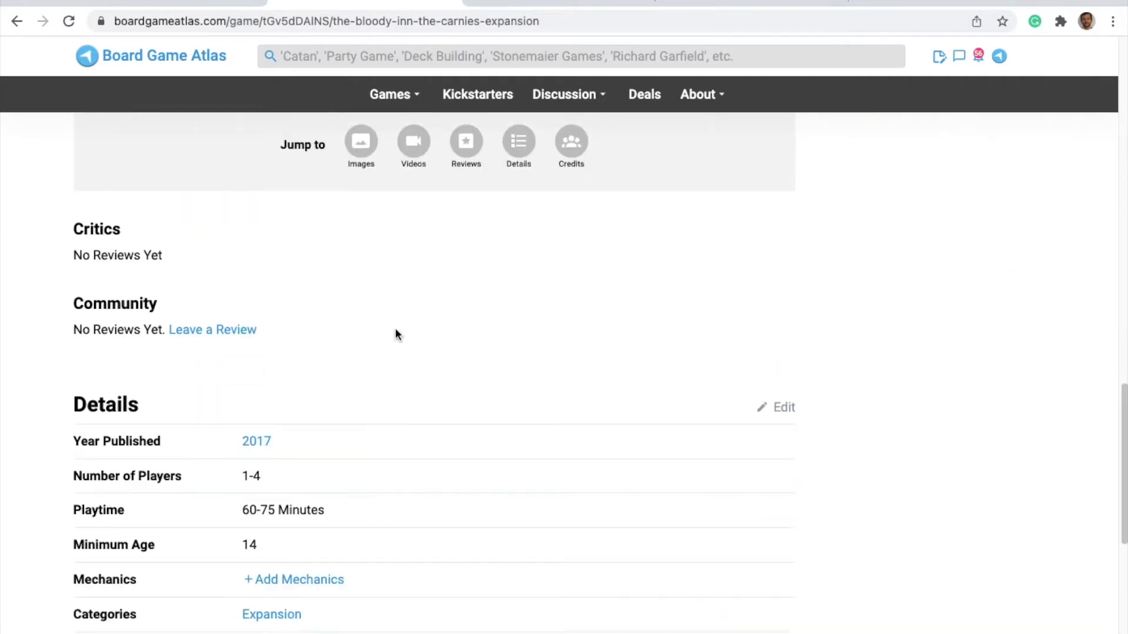
pyautogui.scroll(3, 397, 335)
pyautogui.scroll(2, 397, 335)
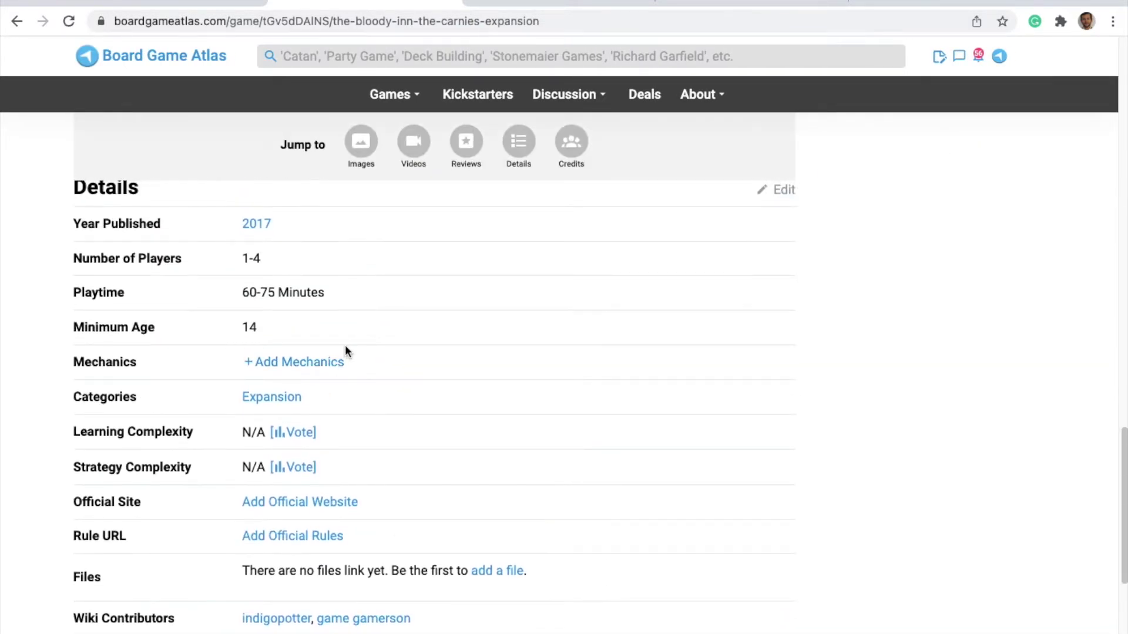
pyautogui.scroll(15, 345, 349)
pyautogui.scroll(3, 316, 367)
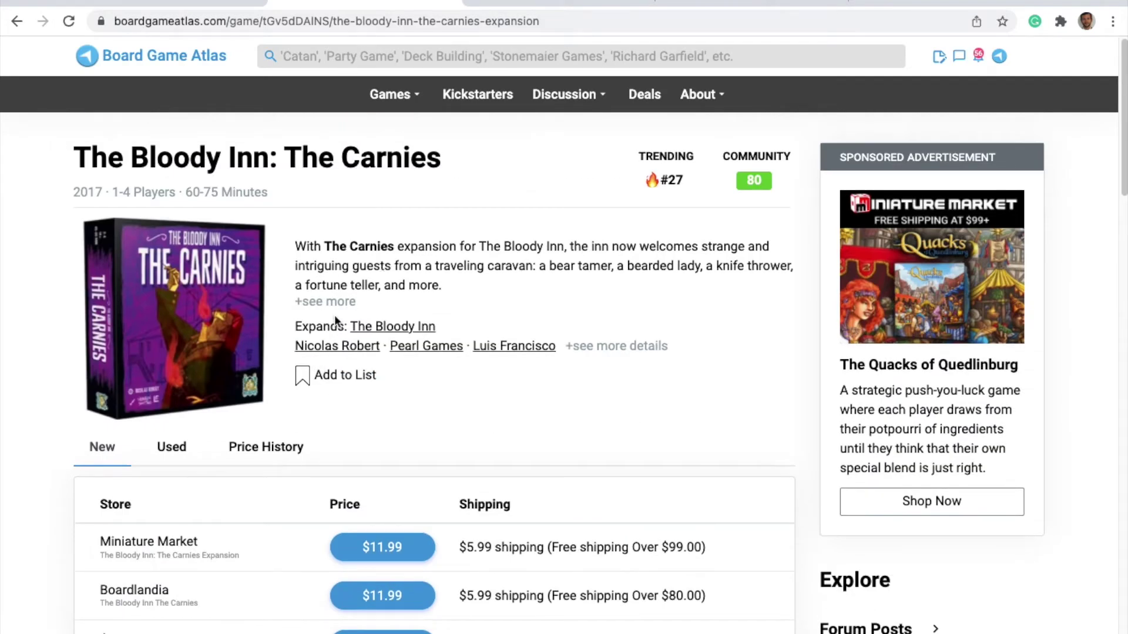
# Step: Open the base game The Bloody Inn, check the mechanics and categories in its Details, and return to The Carnies page
pyautogui.click(408, 328)
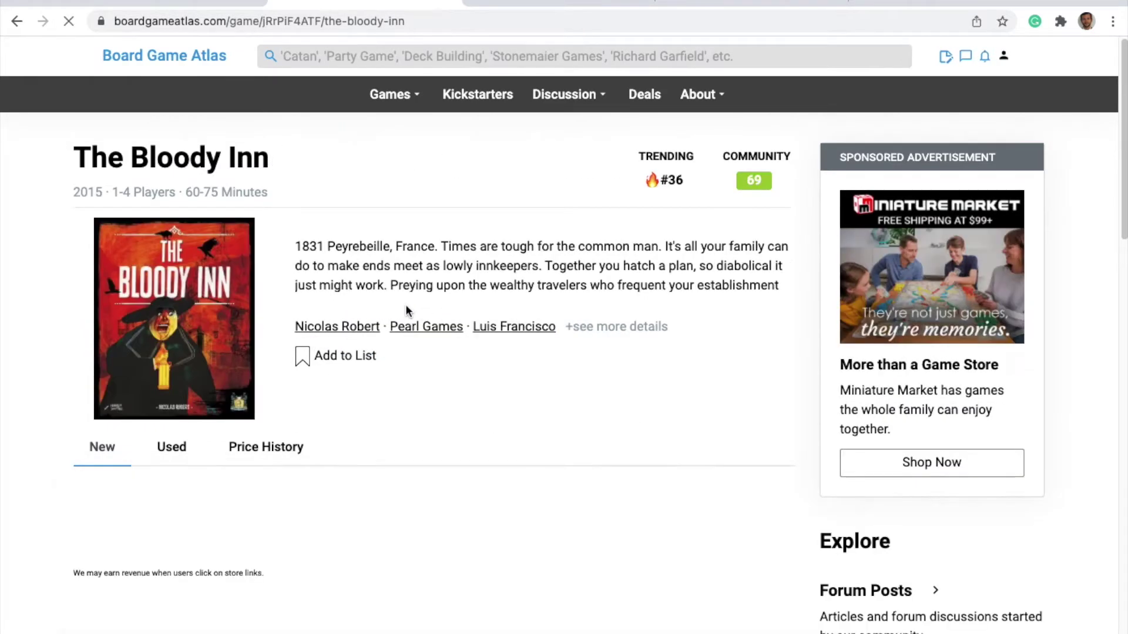
pyautogui.scroll(-10, 411, 303)
pyautogui.scroll(-15, 411, 306)
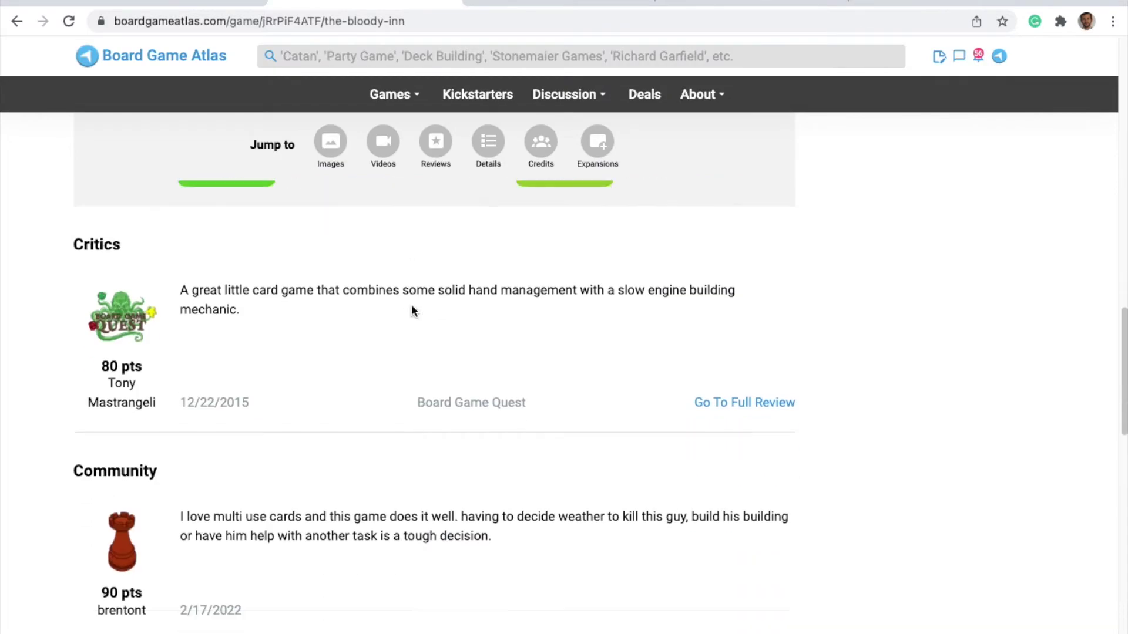
pyautogui.scroll(1, 410, 306)
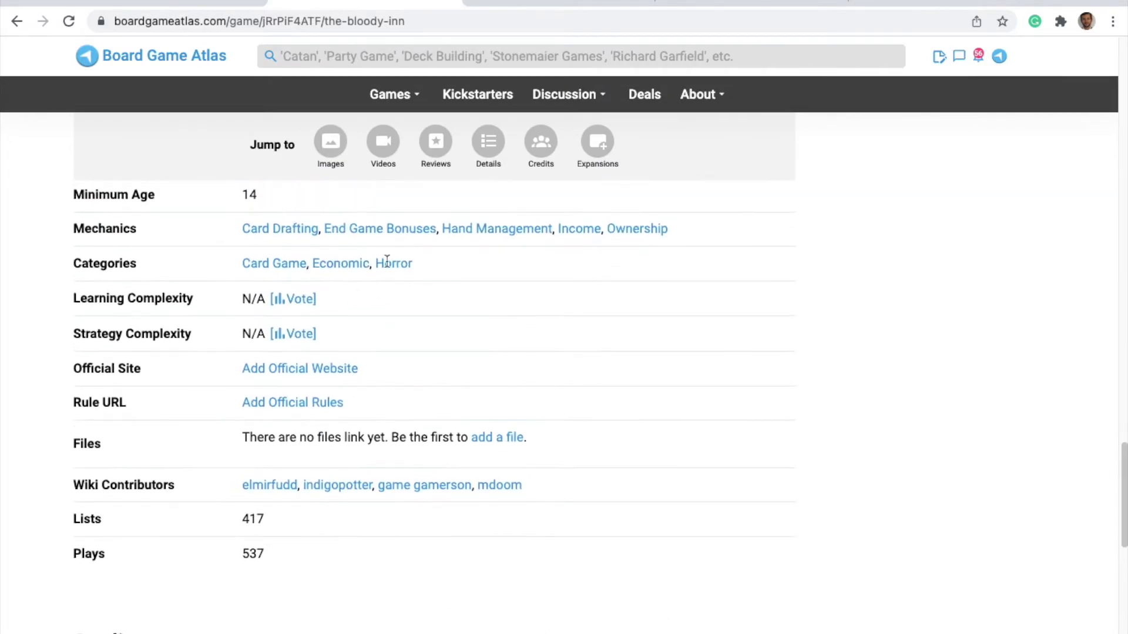
pyautogui.scroll(8, 543, 253)
pyautogui.scroll(15, 540, 267)
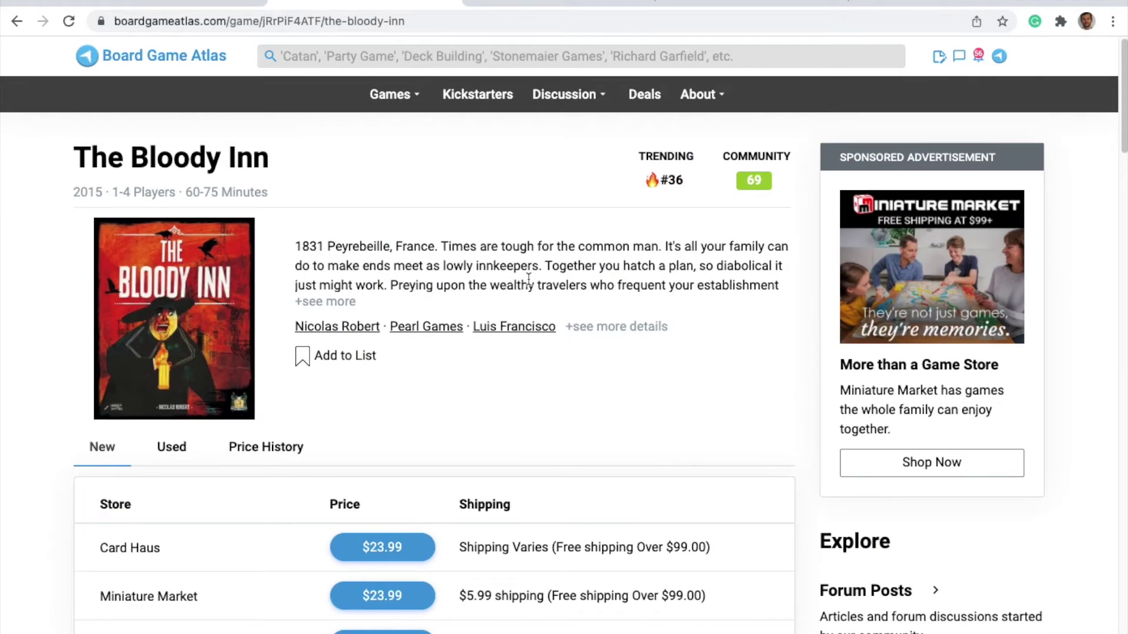
pyautogui.scroll(-10, 657, 312)
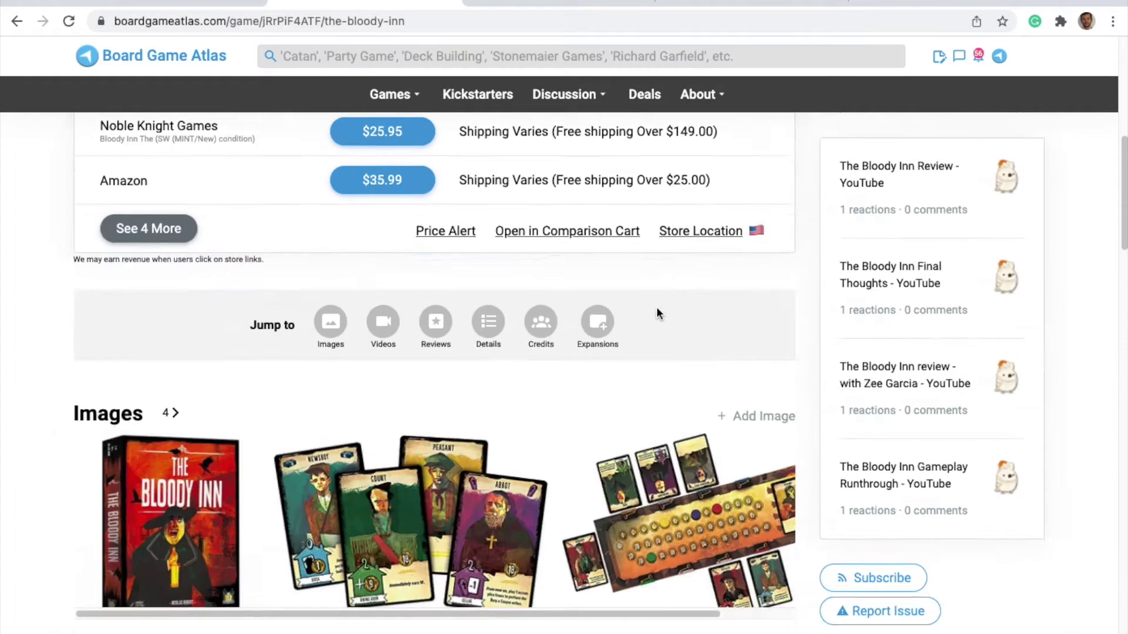
pyautogui.click(16, 21)
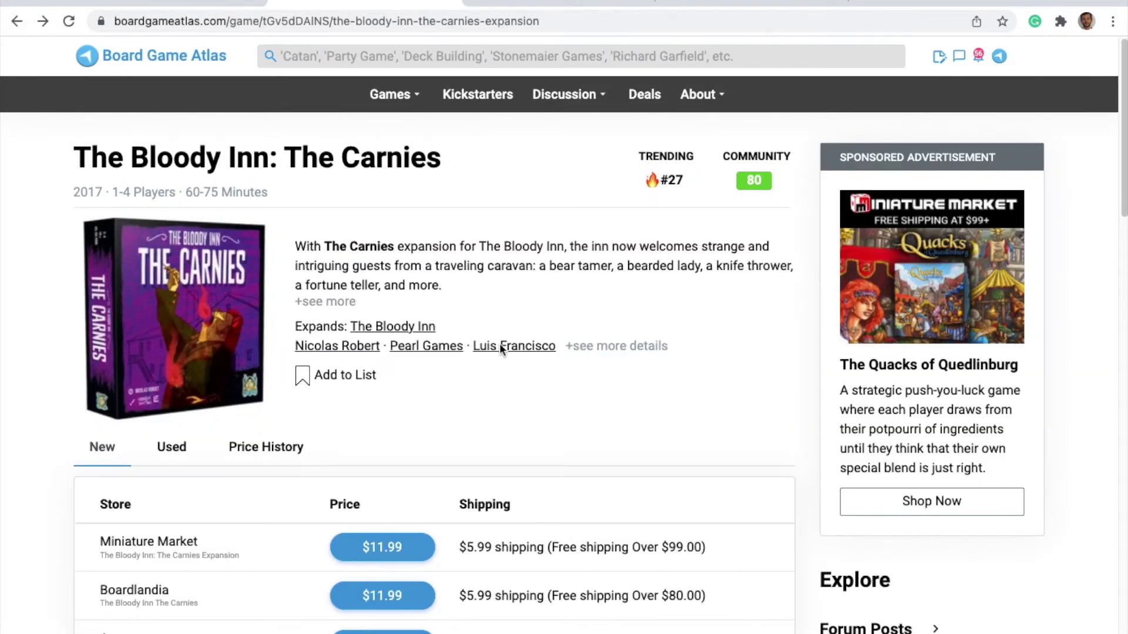
# Step: Open the edit form of The Bloody Inn: The Carnies from its Details section
pyautogui.scroll(-8, 549, 347)
pyautogui.scroll(-5, 543, 344)
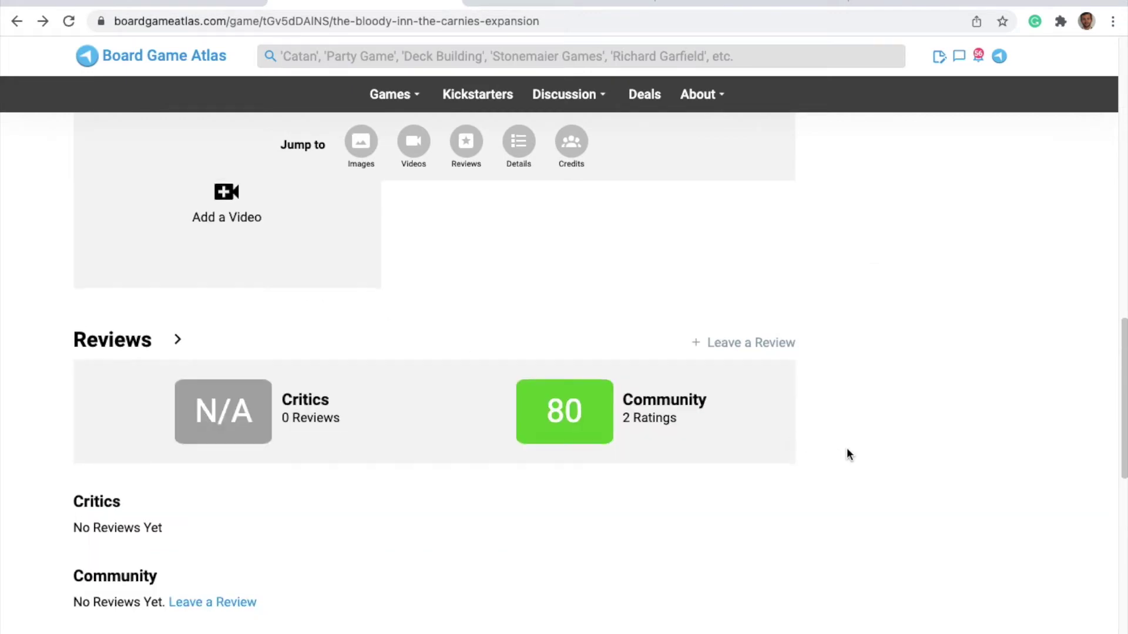
pyautogui.scroll(-5, 822, 411)
pyautogui.click(781, 346)
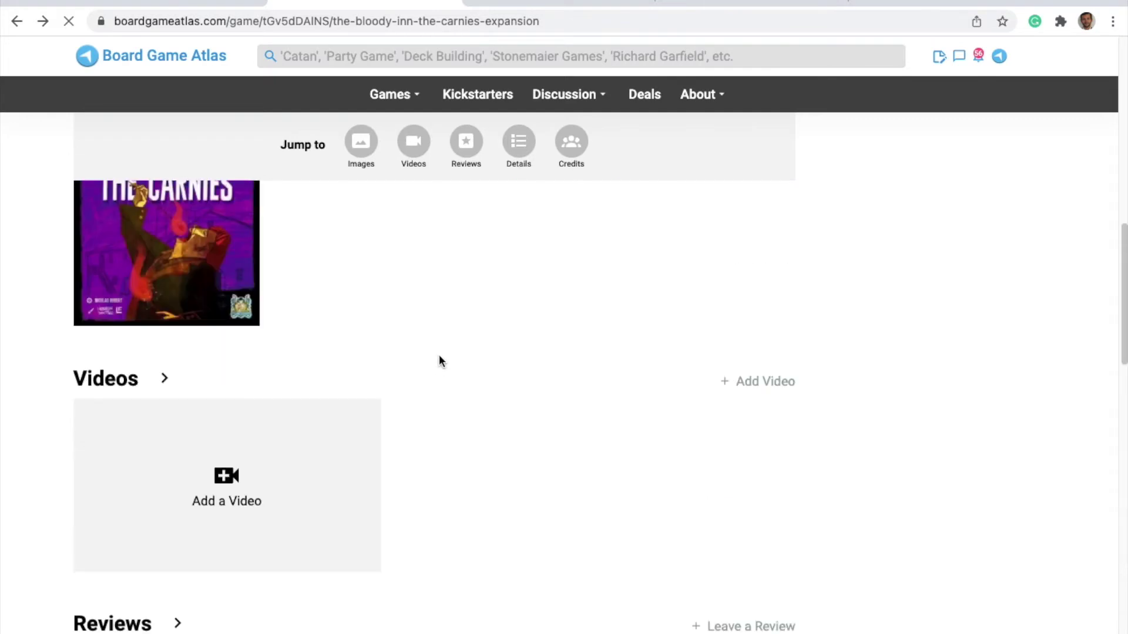
# Step: Review the edit form's fields from game name and description through prices, designers, artists and publishers to the expansion settings
pyautogui.scroll(-3, 456, 365)
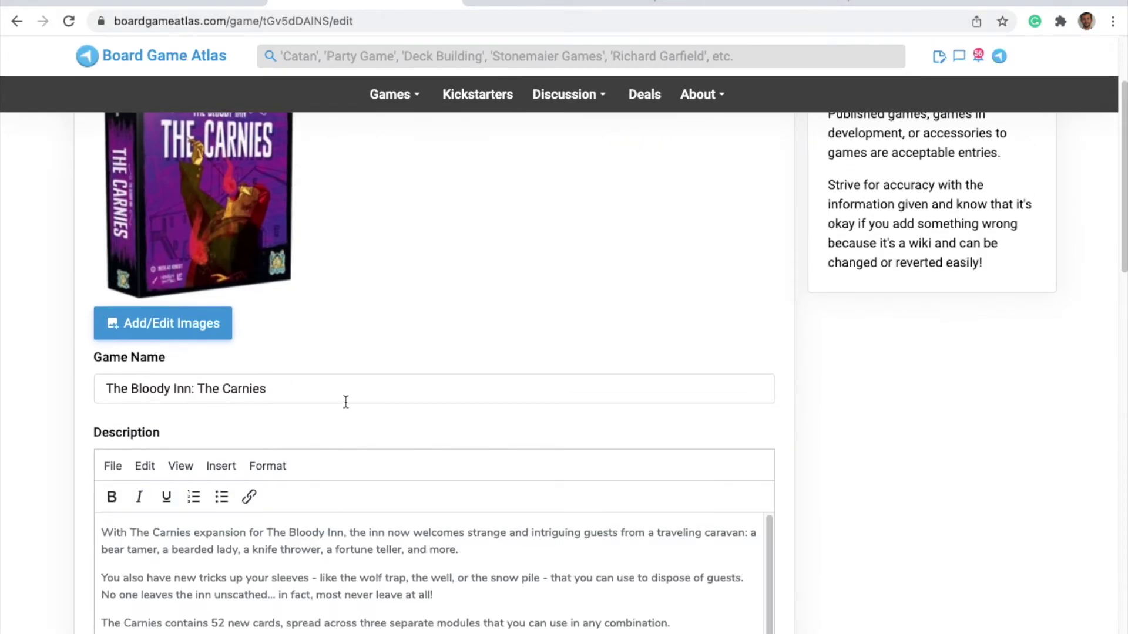
pyautogui.scroll(-4, 329, 390)
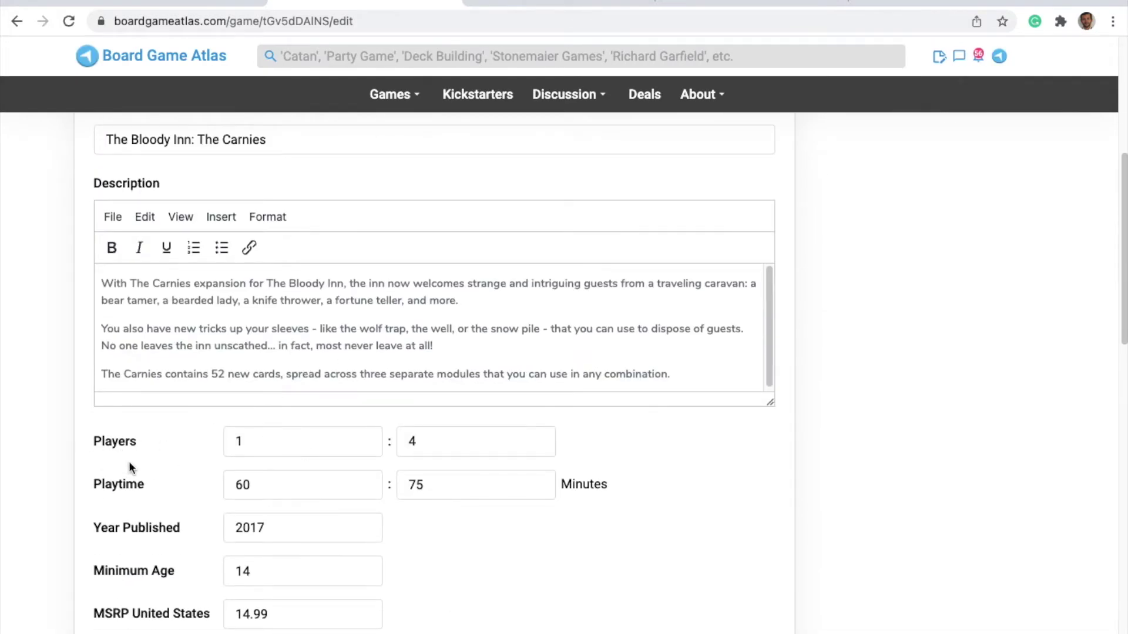
pyautogui.scroll(-3, 129, 460)
pyautogui.scroll(-3, 113, 422)
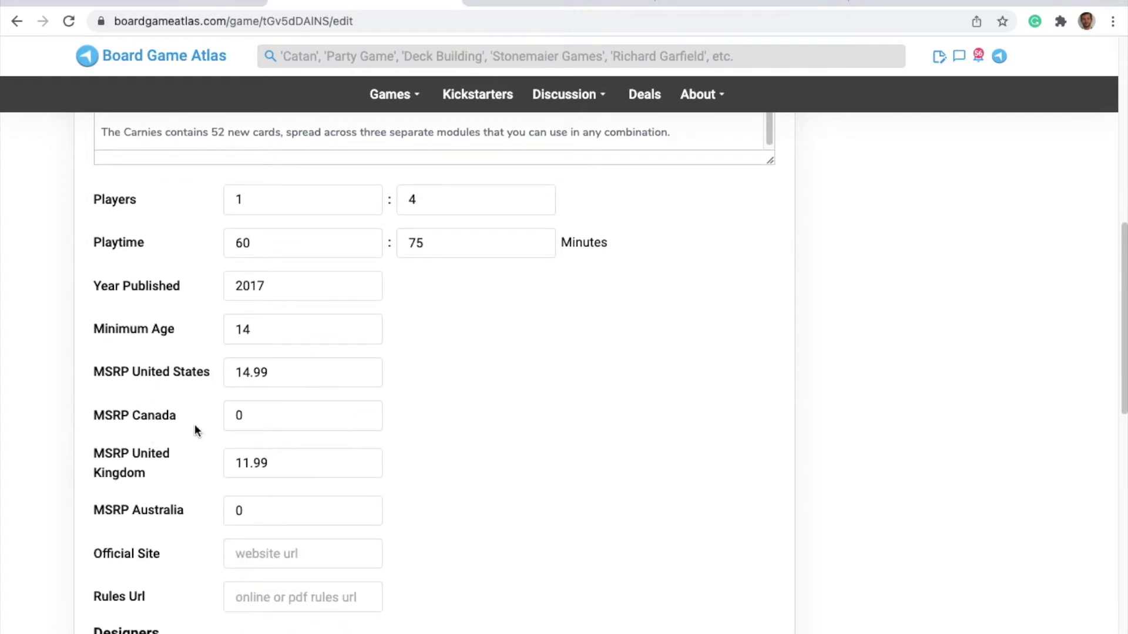
pyautogui.scroll(-3, 177, 445)
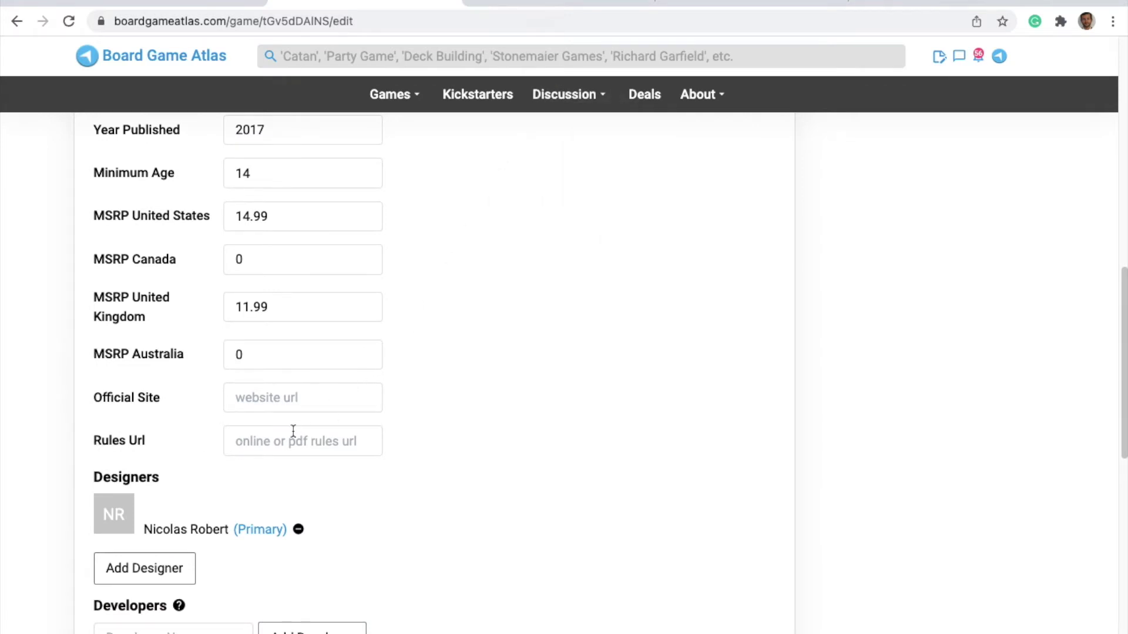
pyautogui.scroll(-3, 319, 452)
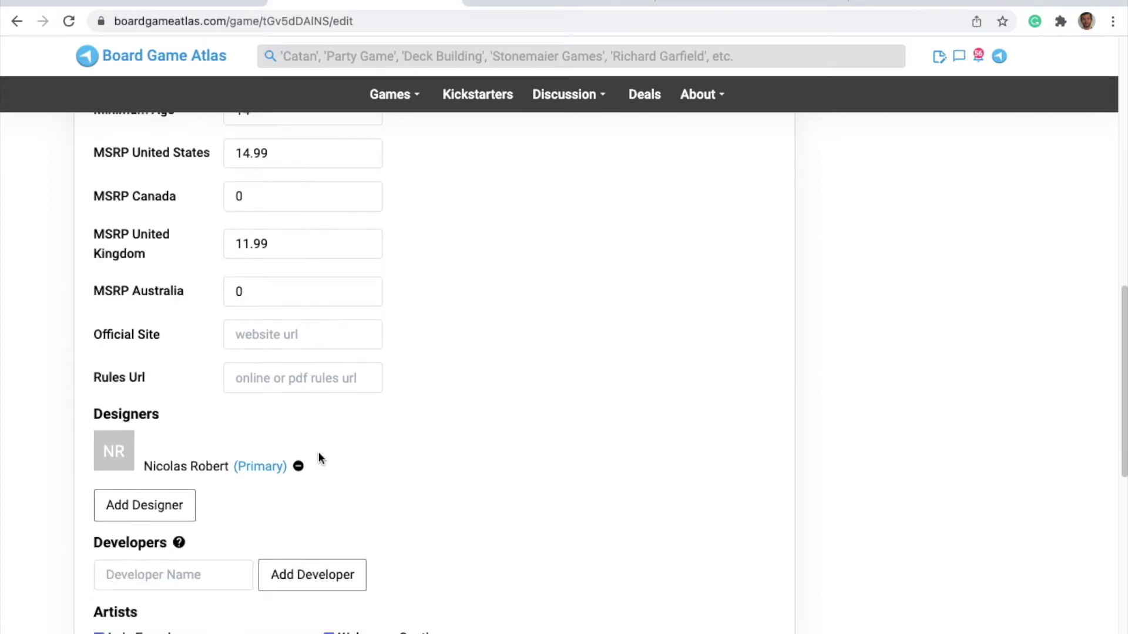
pyautogui.scroll(-3, 294, 397)
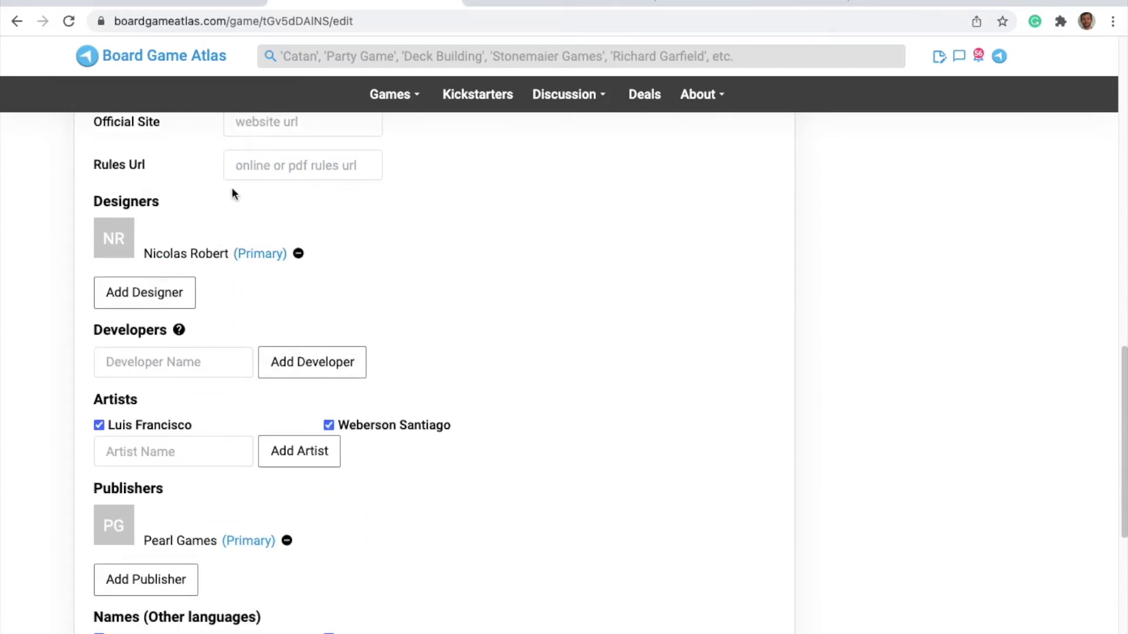
pyautogui.scroll(1, 501, 393)
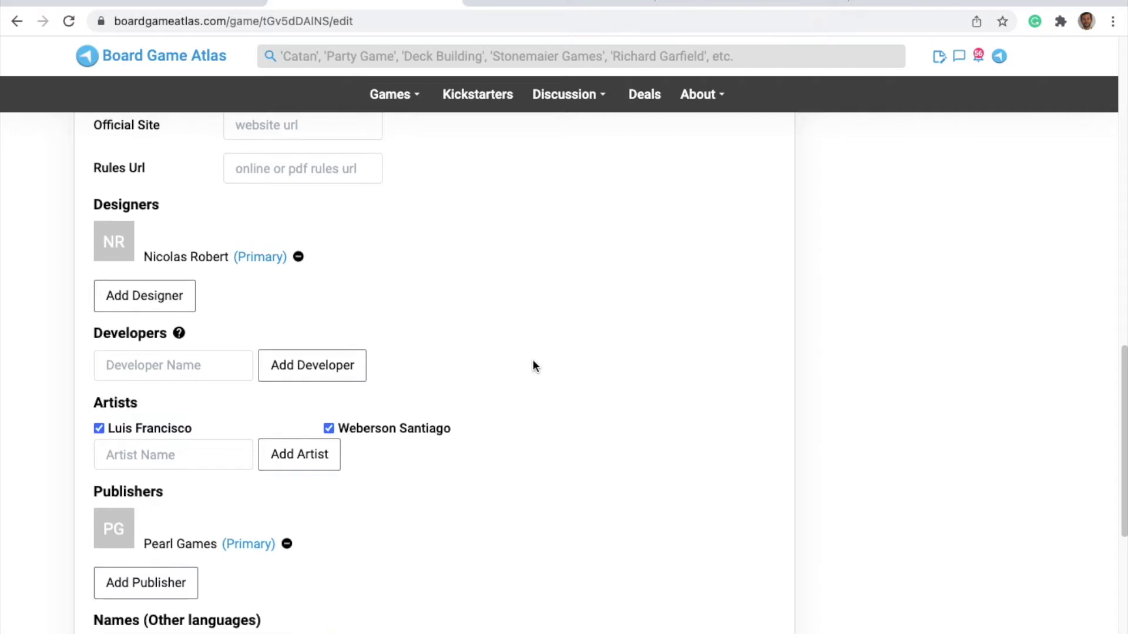
pyautogui.scroll(-6, 145, 333)
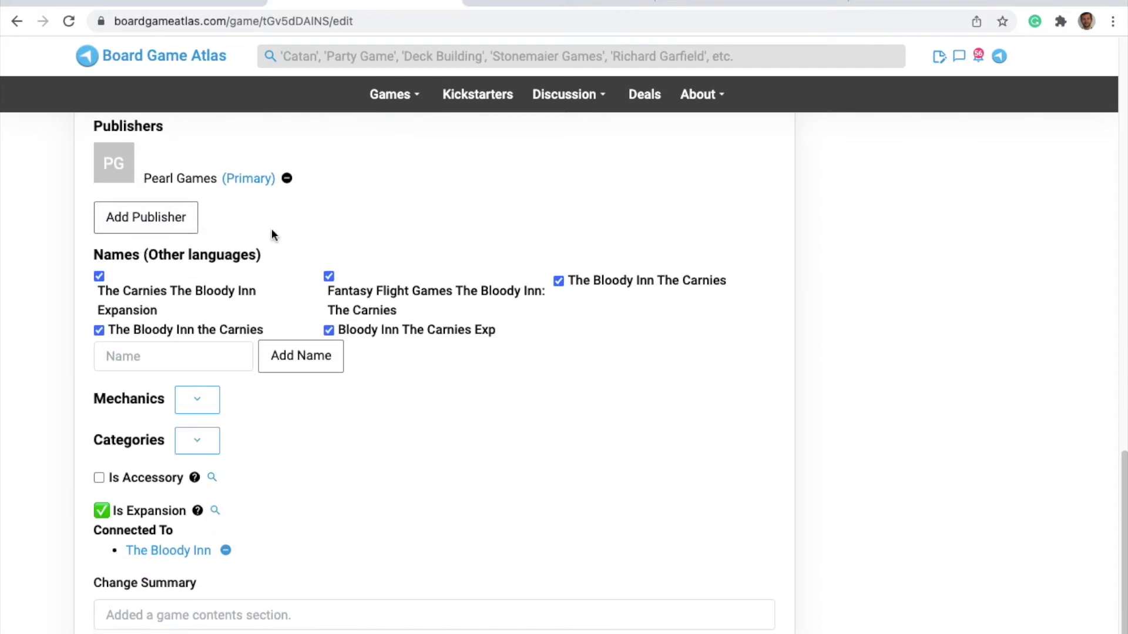
# Step: Search for "z-man" as an additional publisher, then clear the search and close the dialog without linking anything
pyautogui.scroll(2, 183, 300)
pyautogui.click(187, 367)
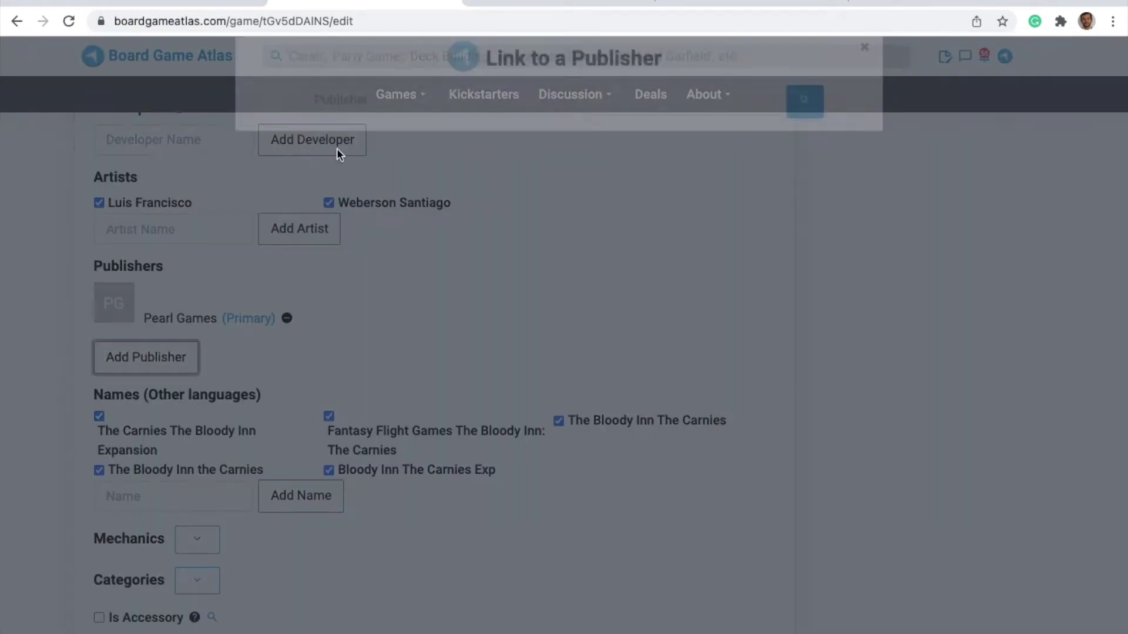
pyautogui.click(388, 126)
pyautogui.write('z-man')
pyautogui.press('Return')
pyautogui.hotkey('ctrl', 'a')
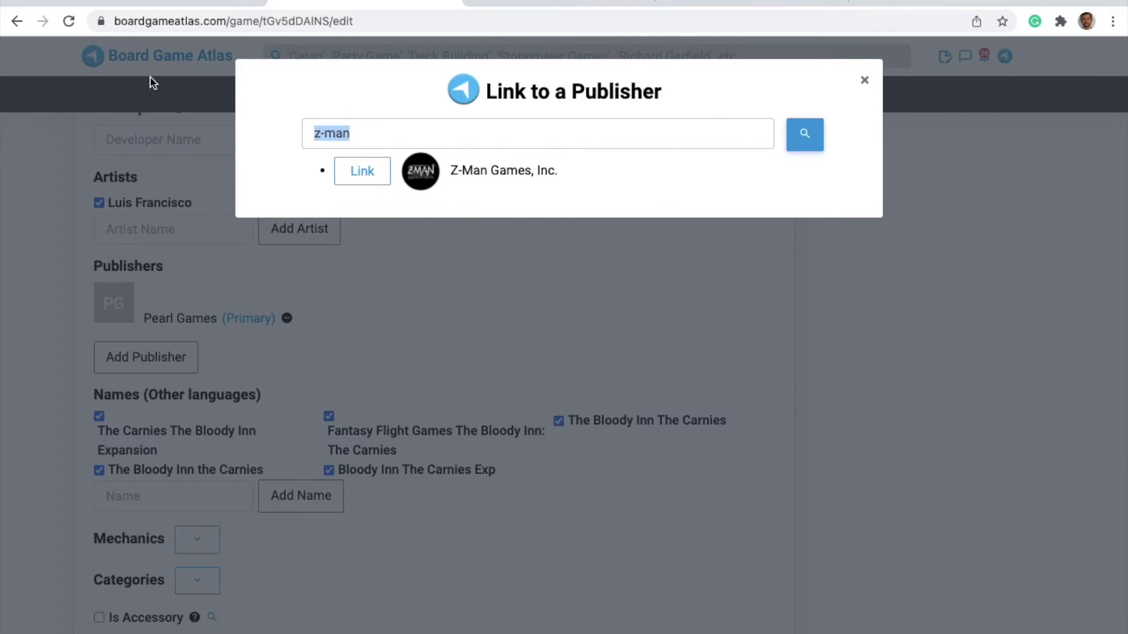
pyautogui.press('BackSpace')
pyautogui.click(241, 270)
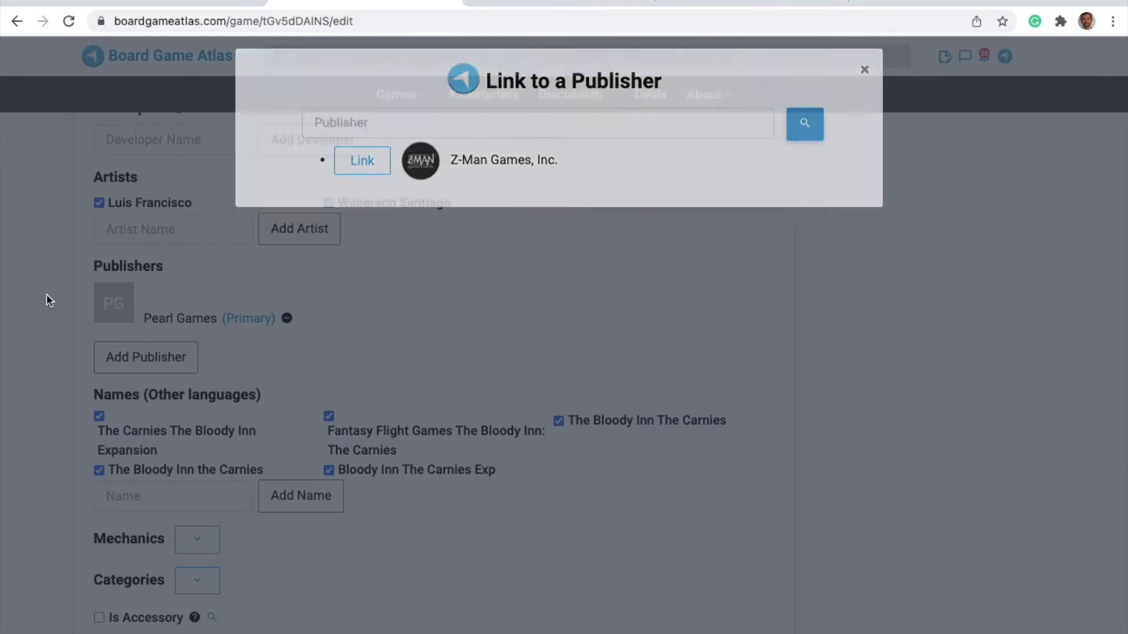
# Step: Expand the Mechanics options, look through the available checkboxes and collapse the list again without selecting any
pyautogui.scroll(-2, 185, 277)
pyautogui.scroll(-5, 194, 370)
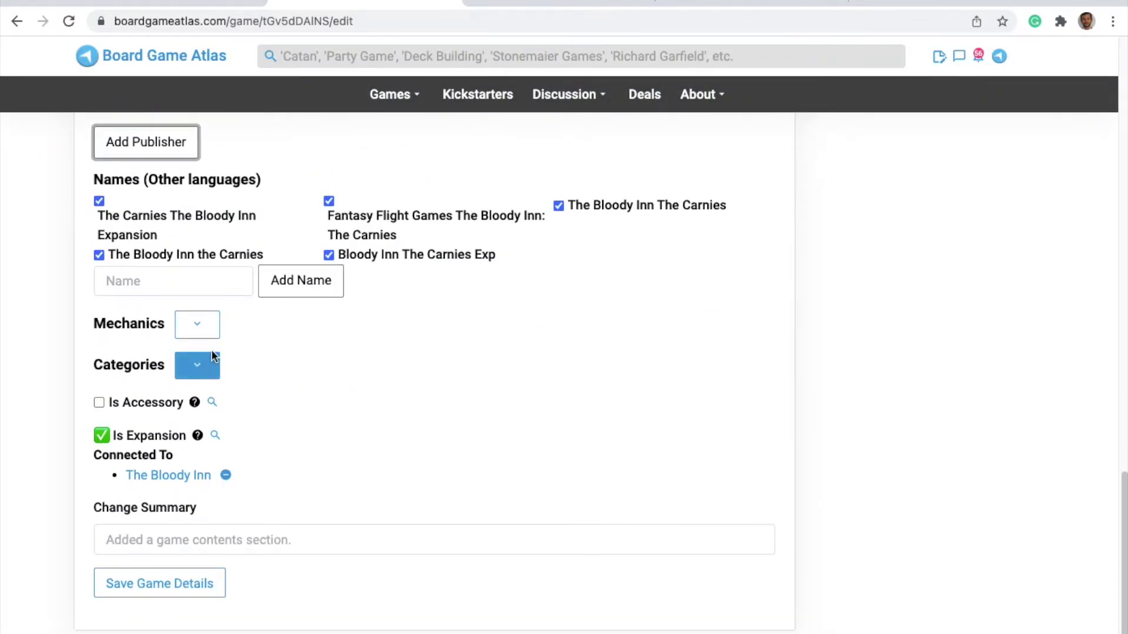
pyautogui.click(196, 323)
pyautogui.scroll(-5, 287, 356)
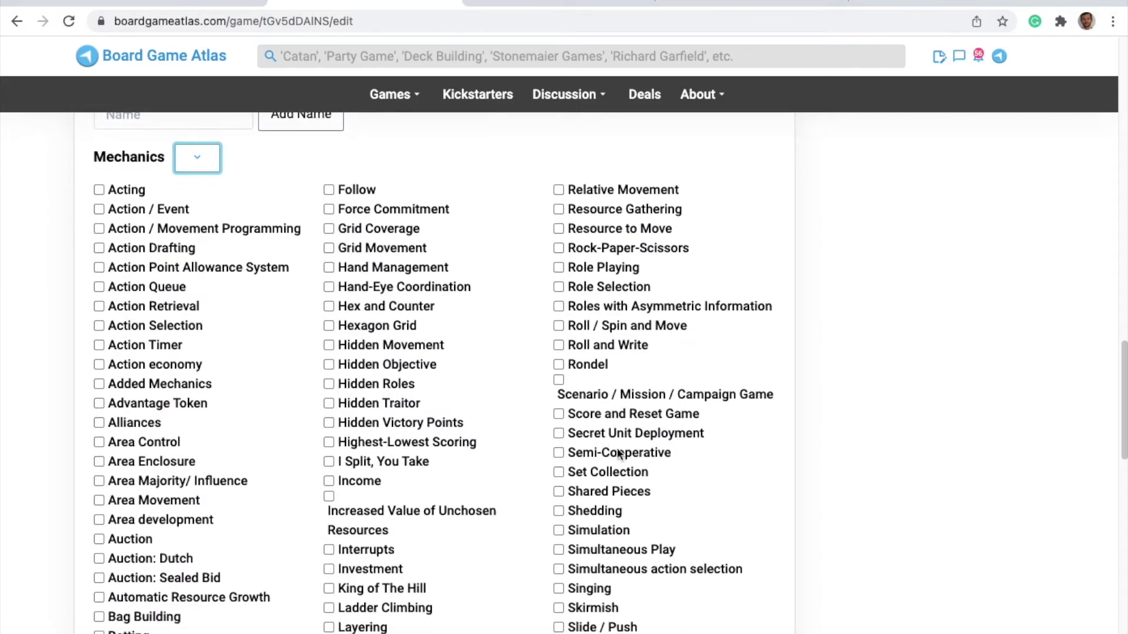
pyautogui.scroll(-20, 351, 382)
pyautogui.scroll(20, 238, 414)
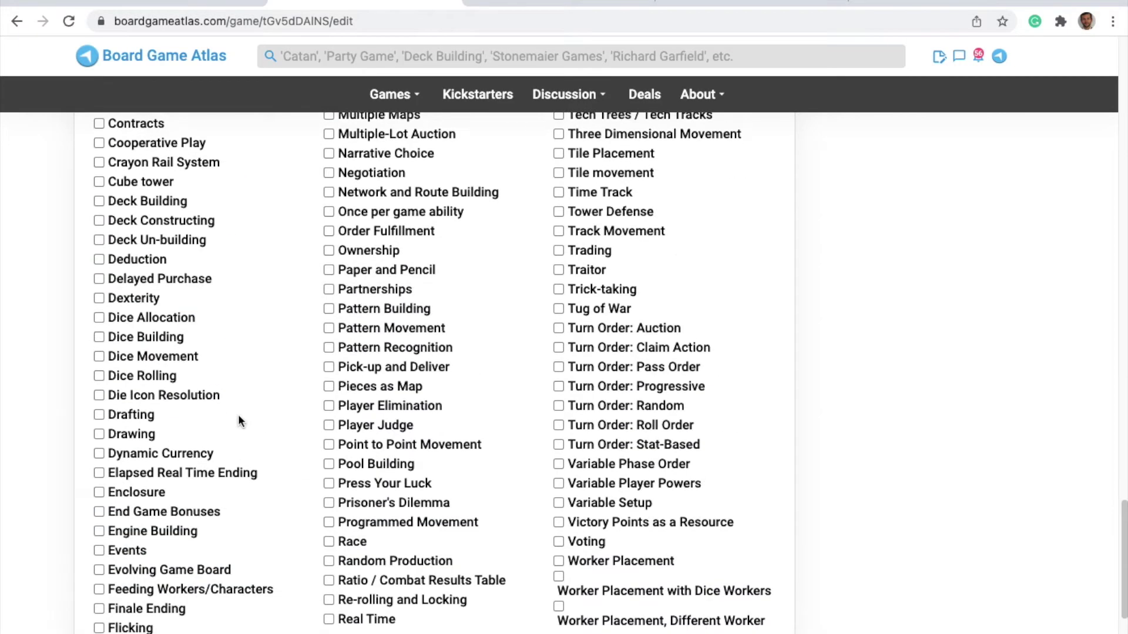
pyautogui.scroll(-10, 177, 411)
pyautogui.scroll(5, 156, 410)
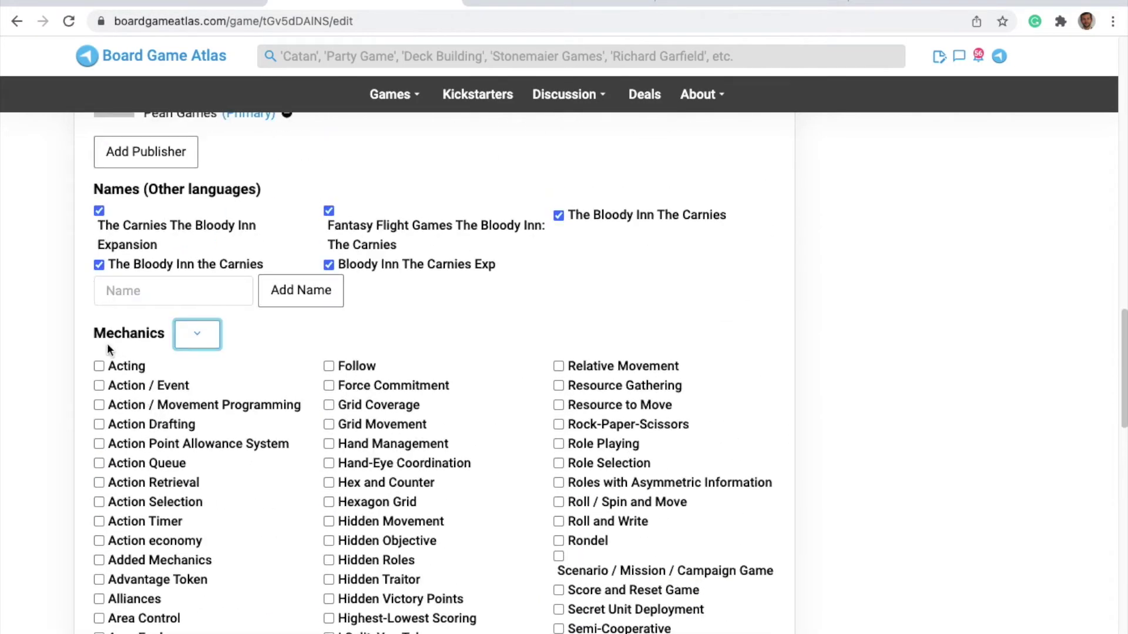
pyautogui.click(186, 337)
# Step: Enter "updated mechanics" as the change summary for the game edit
pyautogui.click(170, 347)
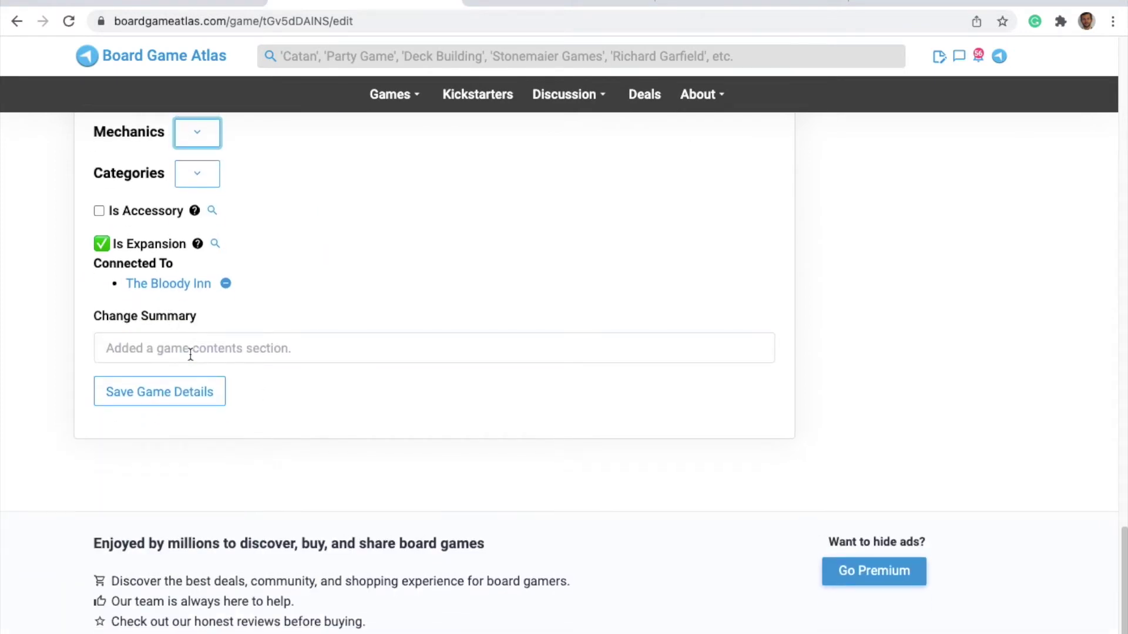
pyautogui.write('updat')
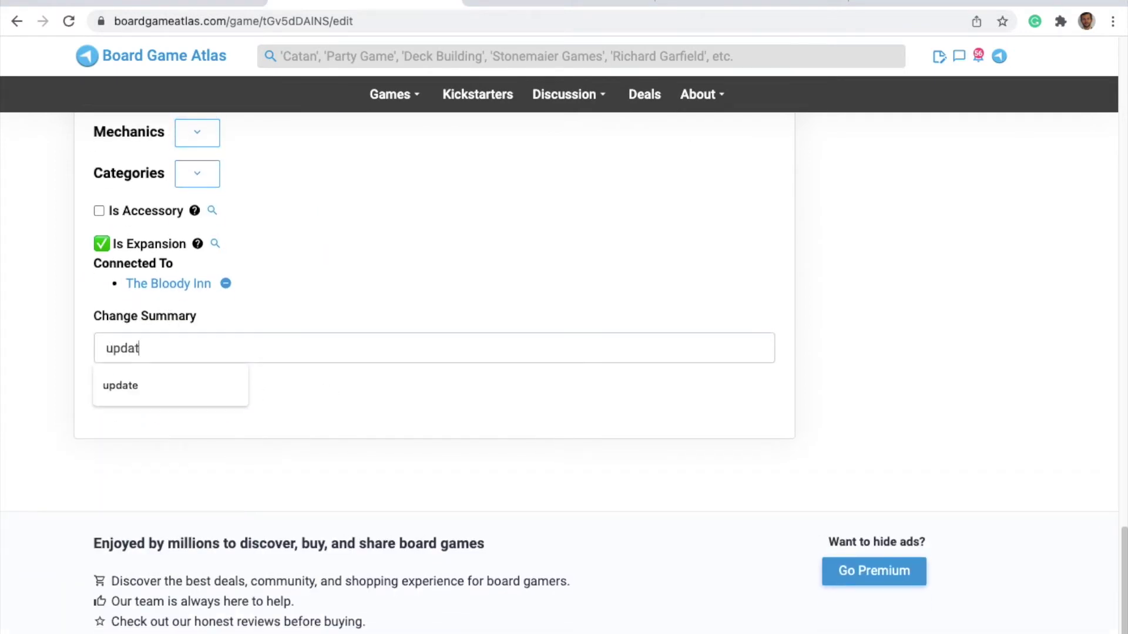
pyautogui.write('ed mechanics')
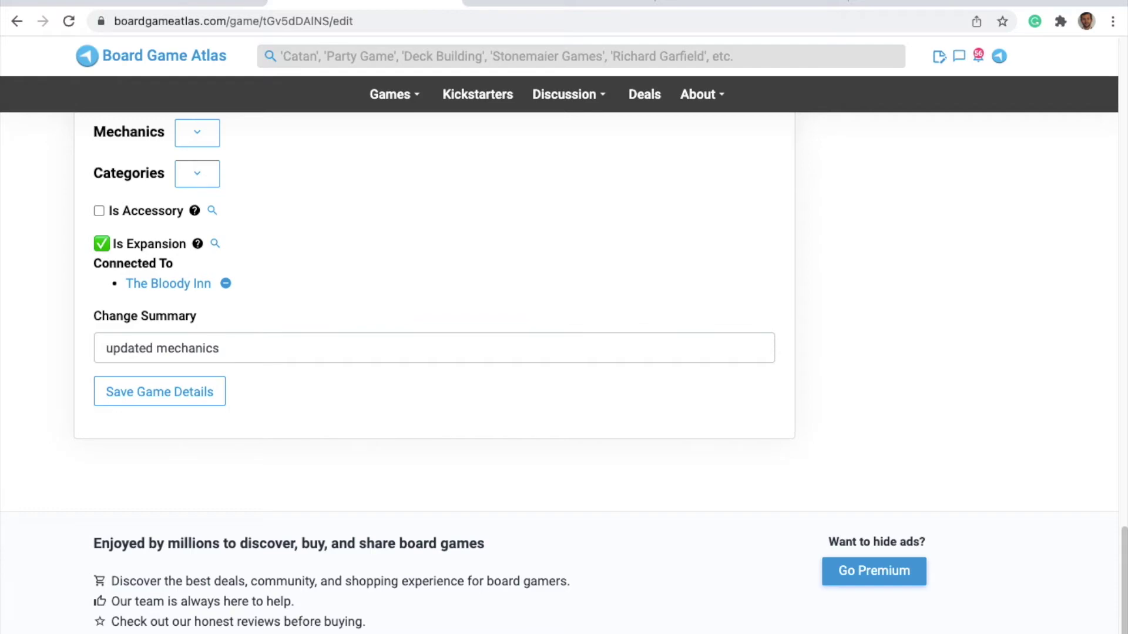
# Step: Save the edited details of The Bloody Inn: The Carnies and look over its game page
pyautogui.click(190, 392)
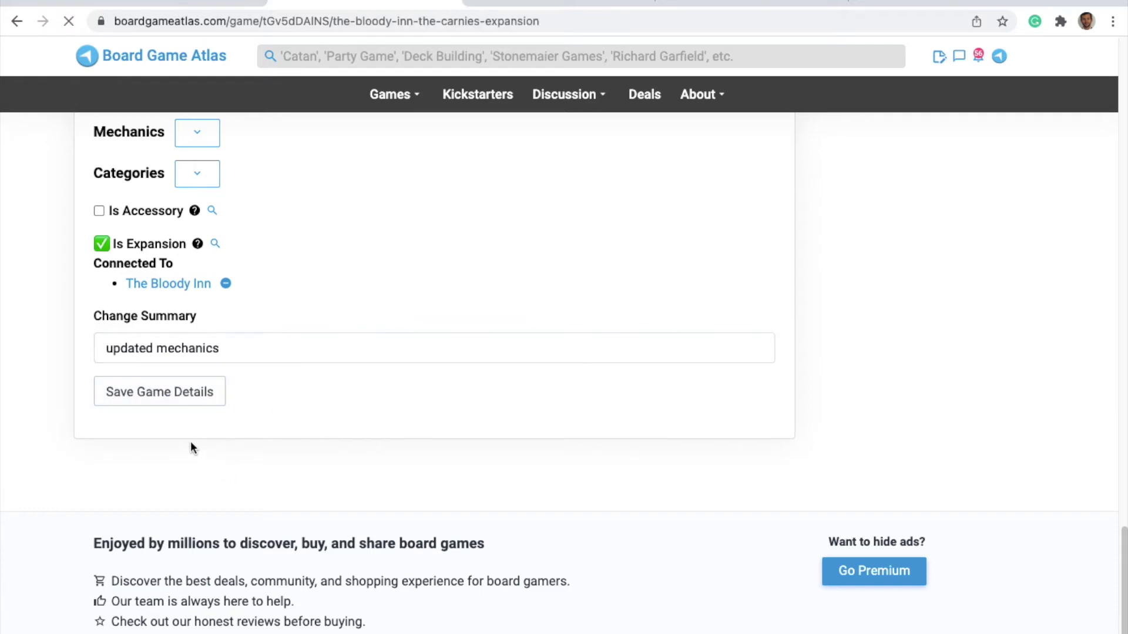
pyautogui.scroll(-15, 403, 441)
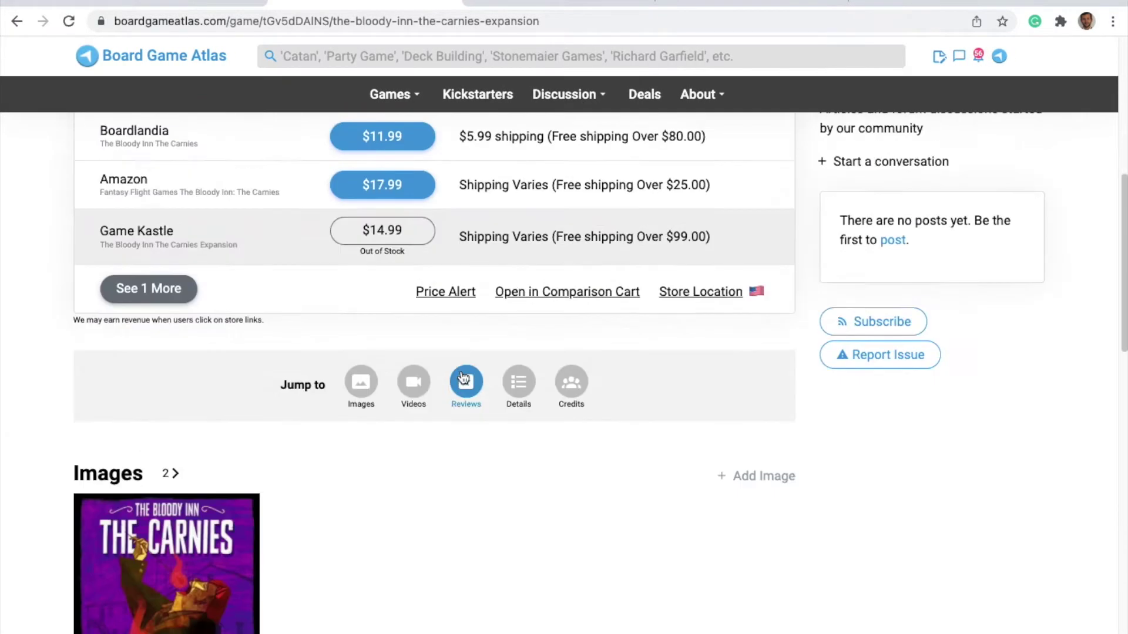
pyautogui.scroll(15, 465, 389)
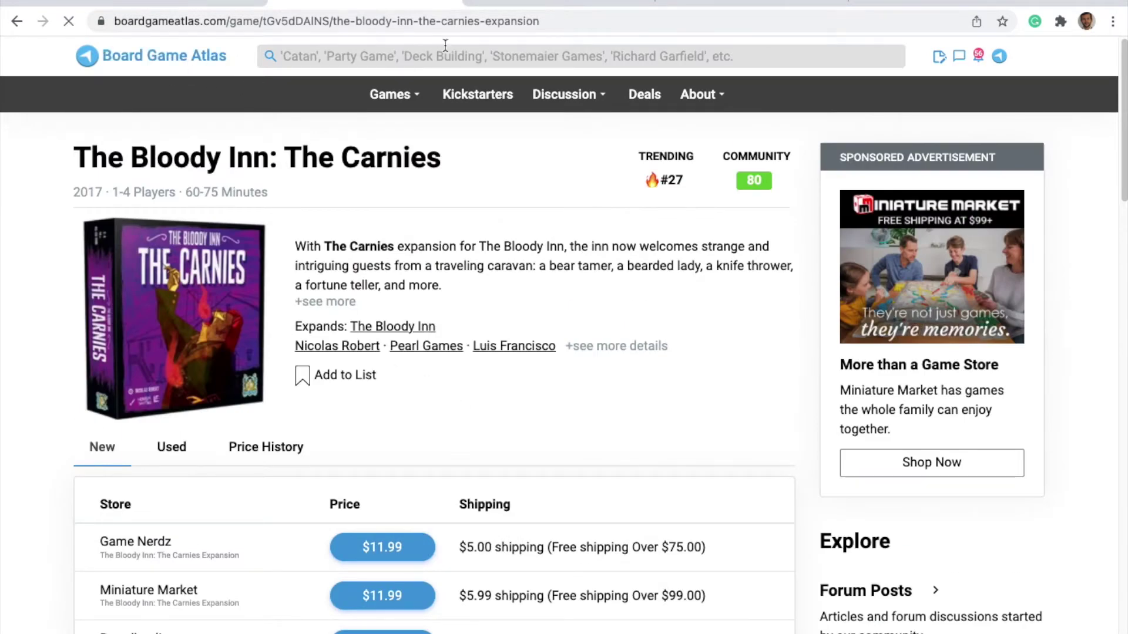
# Step: Go to the home page and compare the account menu there with the one on the Dragon Boats of the Four Seas page
pyautogui.click(188, 56)
pyautogui.scroll(-5, 386, 250)
pyautogui.scroll(5, 385, 251)
pyautogui.click(556, 10)
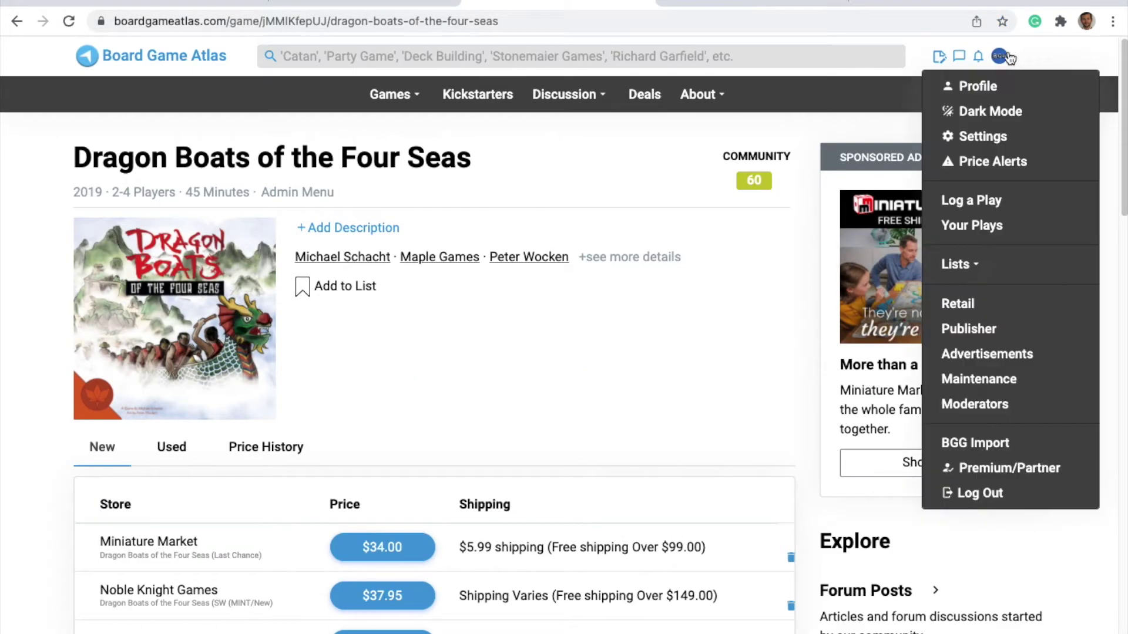
pyautogui.click(364, 10)
pyautogui.moveTo(1002, 58)
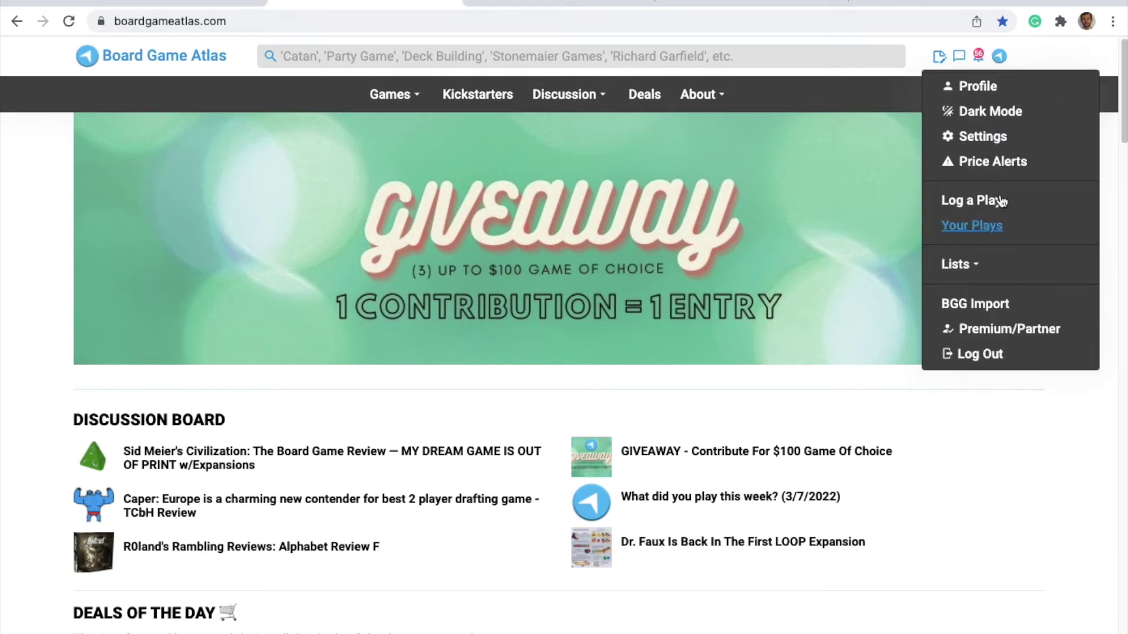
# Step: Review the Dragon Boats of the Four Seas page, from its images and videos to its details, for missing information
pyautogui.click(546, 5)
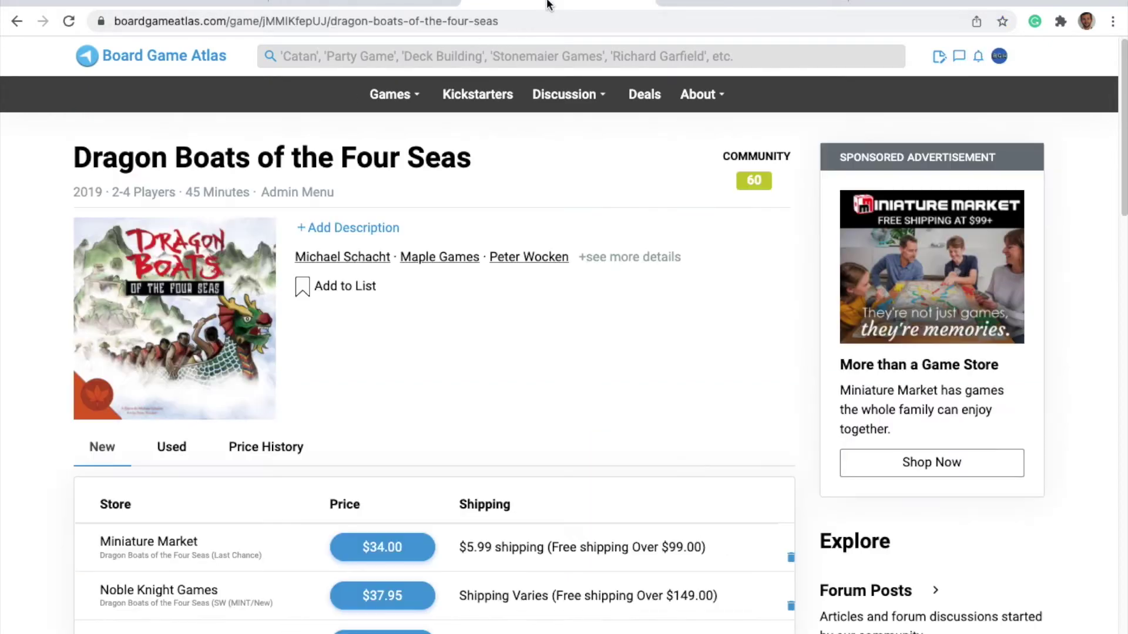
pyautogui.scroll(-20, 373, 282)
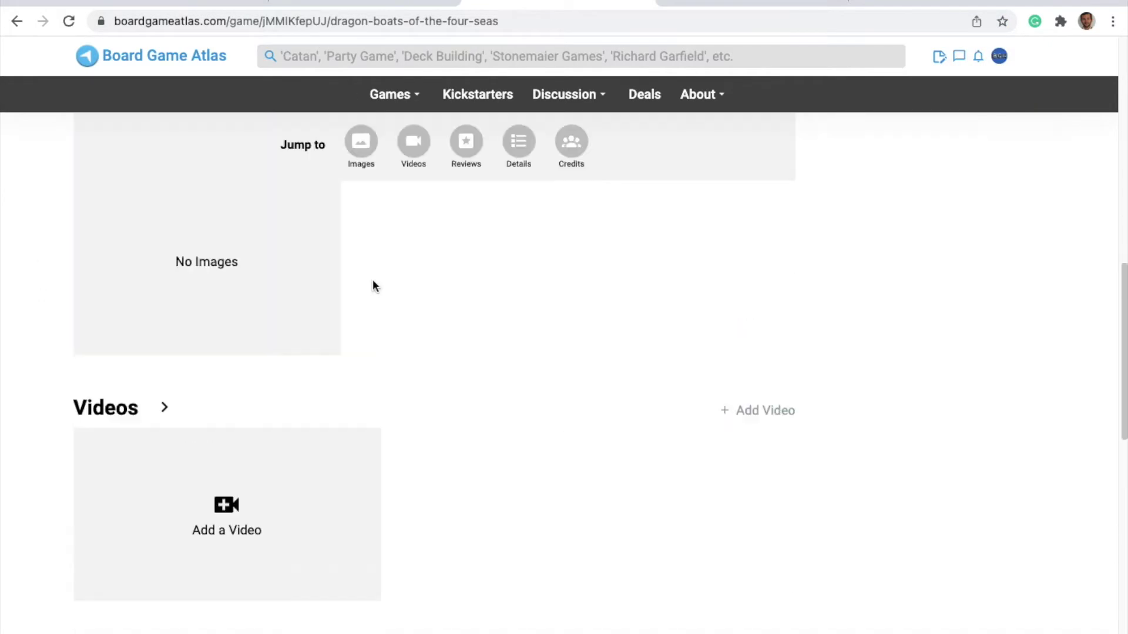
pyautogui.scroll(-8, 372, 280)
pyautogui.scroll(12, 375, 280)
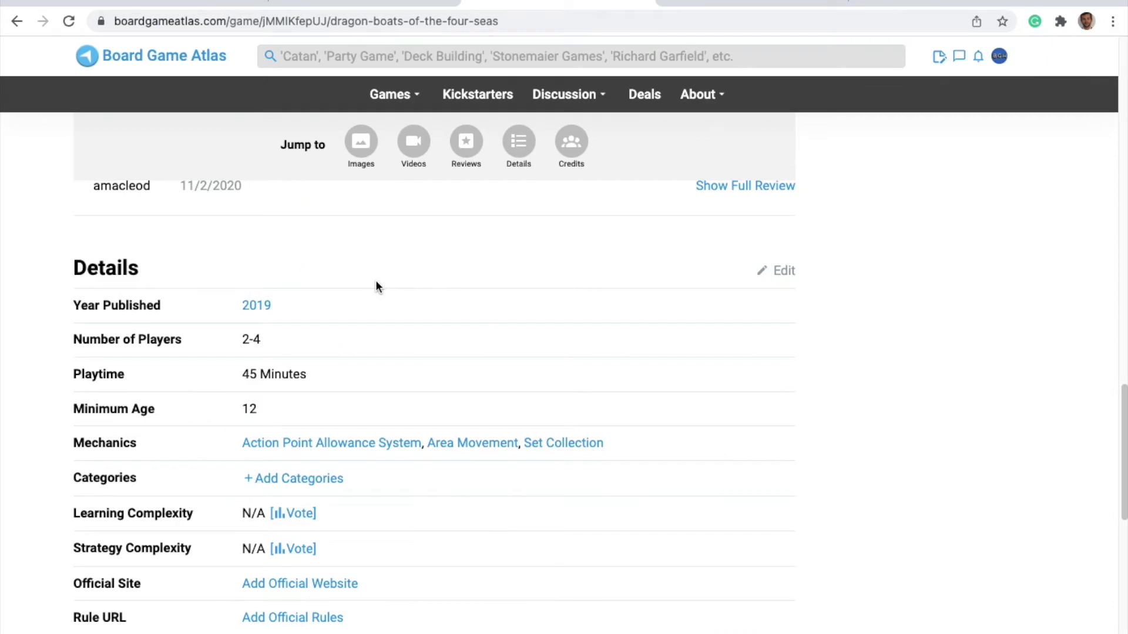
pyautogui.scroll(-3, 375, 280)
pyautogui.scroll(20, 417, 330)
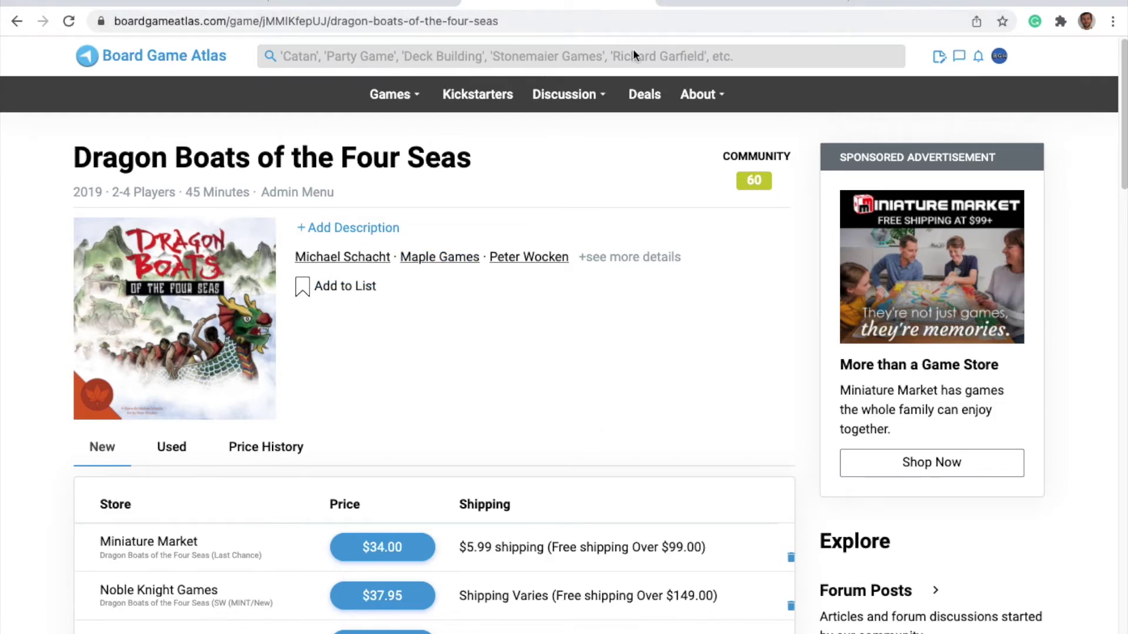
# Step: Switch to the Asmodee shop's Dragon Boats page and examine its product images, pricing and full description
pyautogui.click(733, 3)
pyautogui.scroll(10, 323, 318)
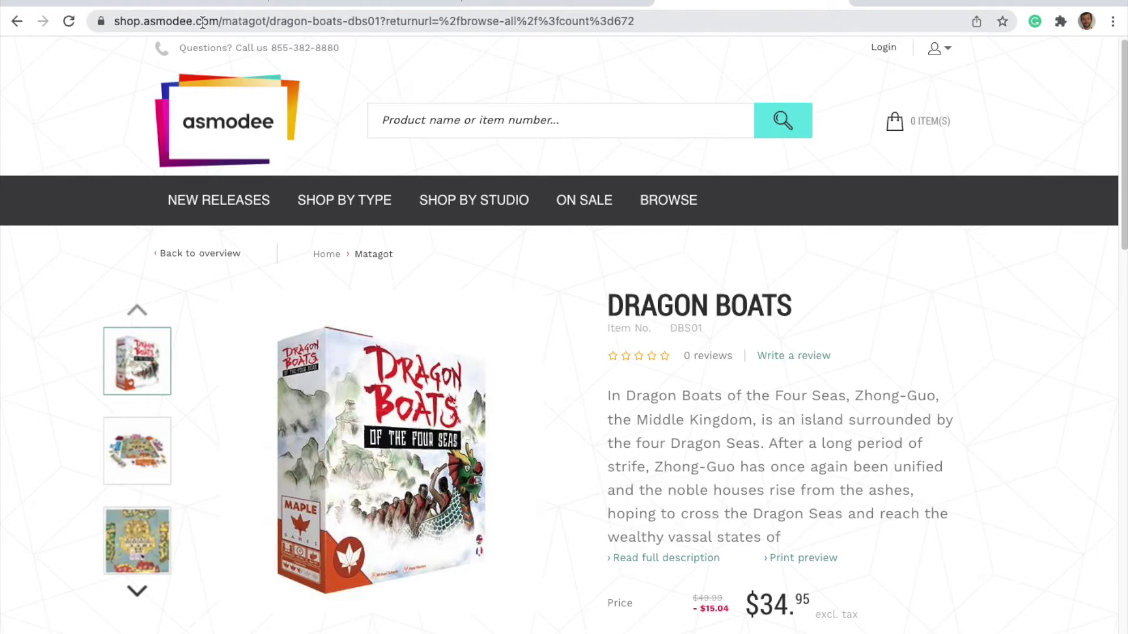
pyautogui.scroll(-10, 813, 403)
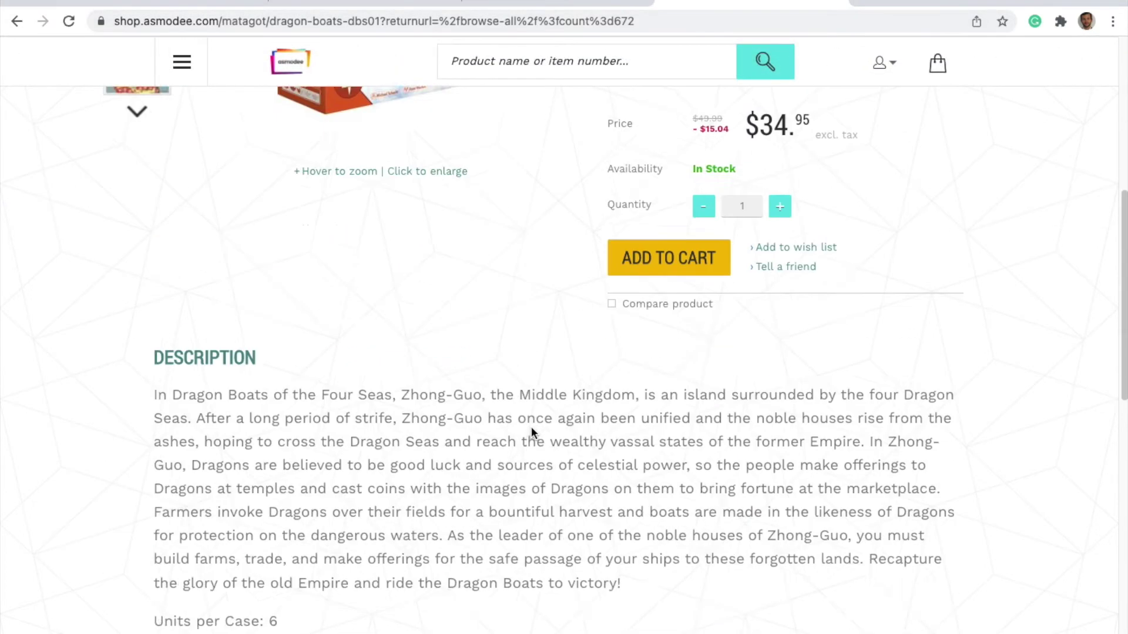
pyautogui.scroll(10, 453, 345)
pyautogui.scroll(-6, 450, 343)
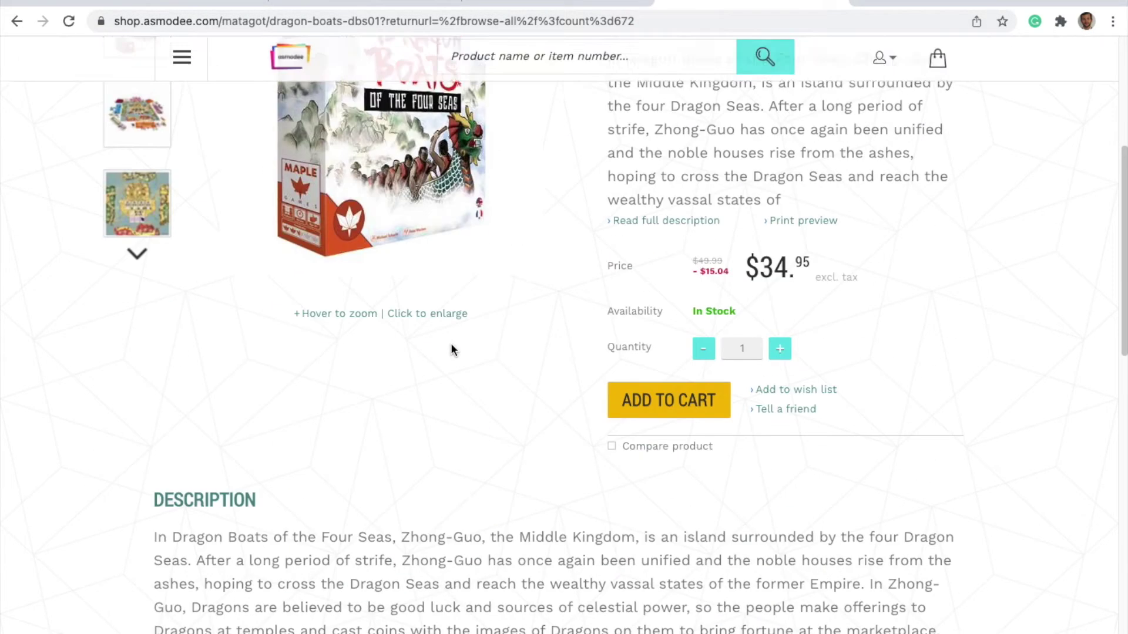
pyautogui.scroll(5, 442, 326)
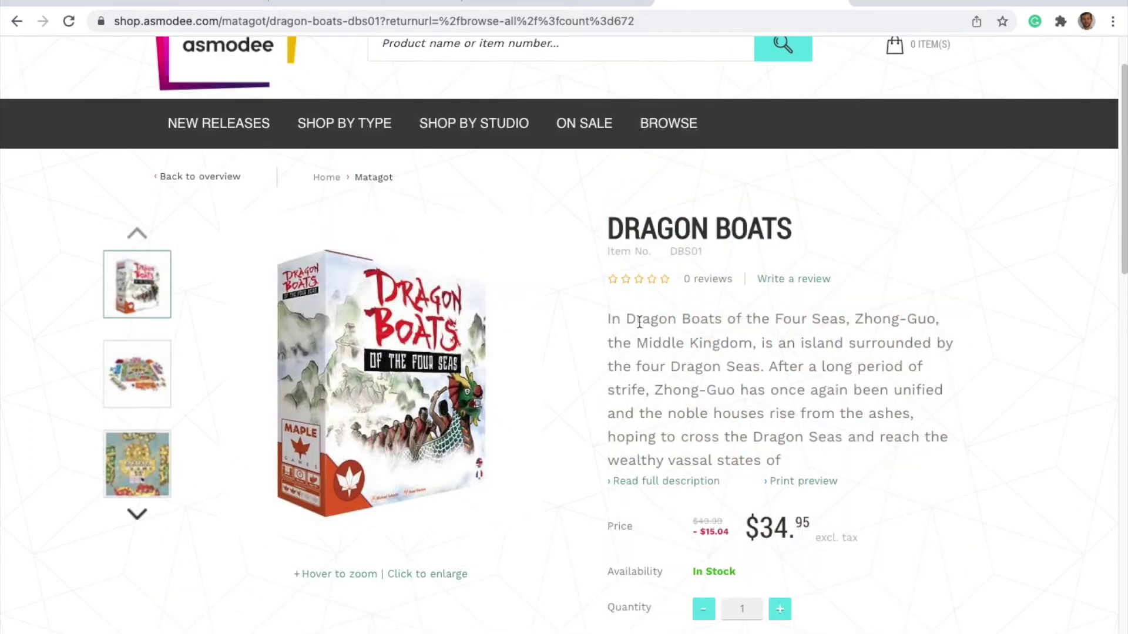
pyautogui.scroll(-5, 705, 394)
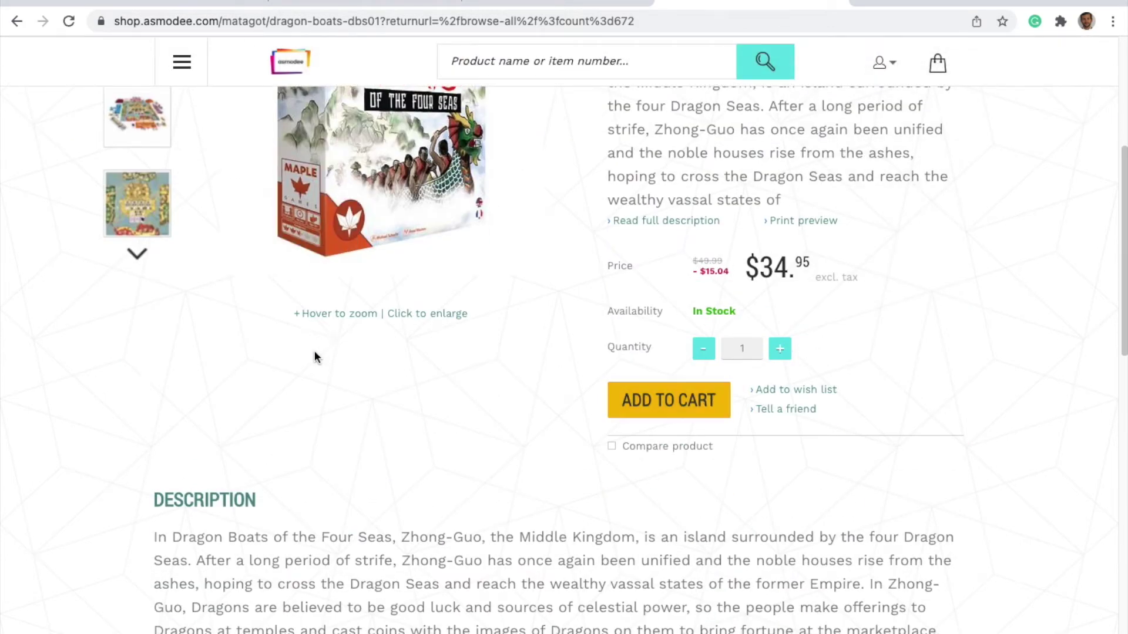
pyautogui.scroll(-2, 315, 356)
pyautogui.scroll(-2, 397, 473)
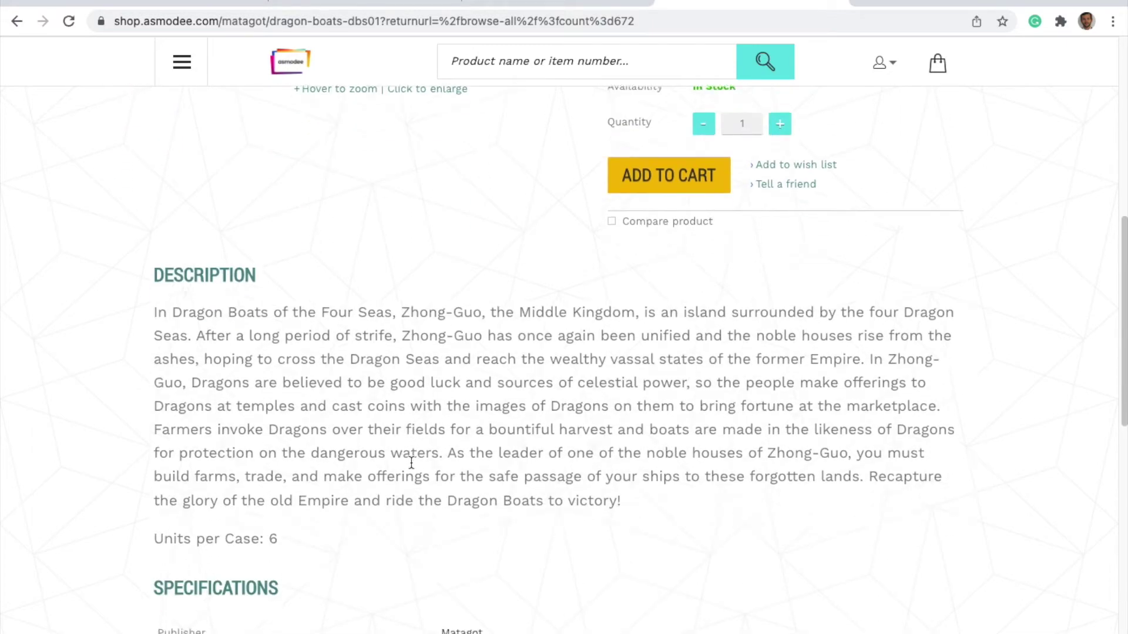
pyautogui.scroll(3, 411, 464)
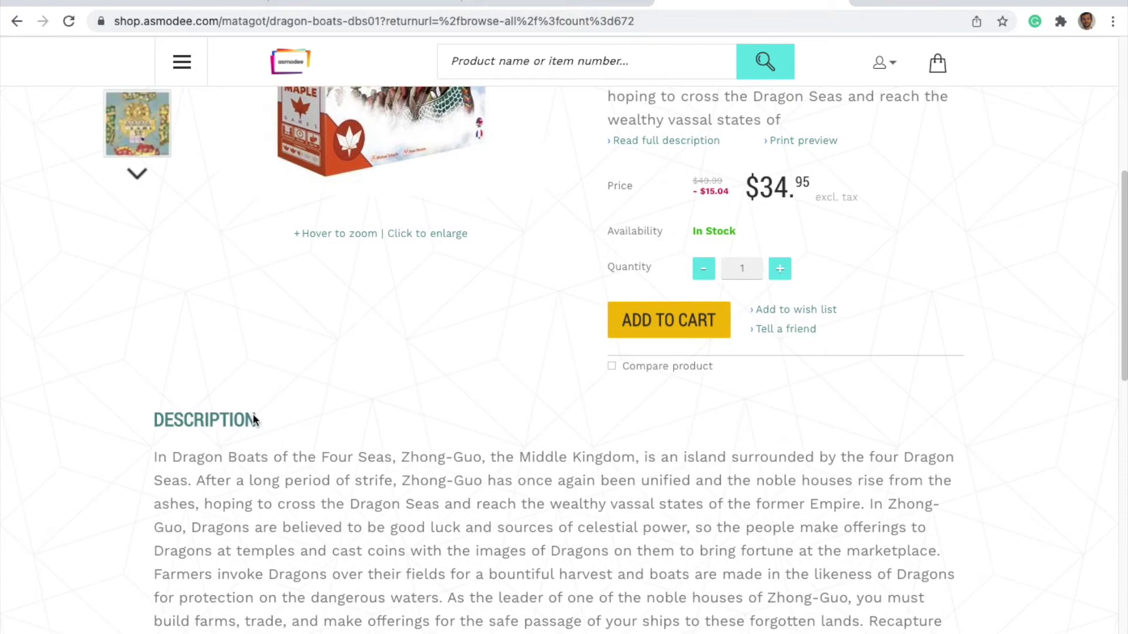
pyautogui.scroll(-2, 253, 414)
pyautogui.scroll(7, 305, 349)
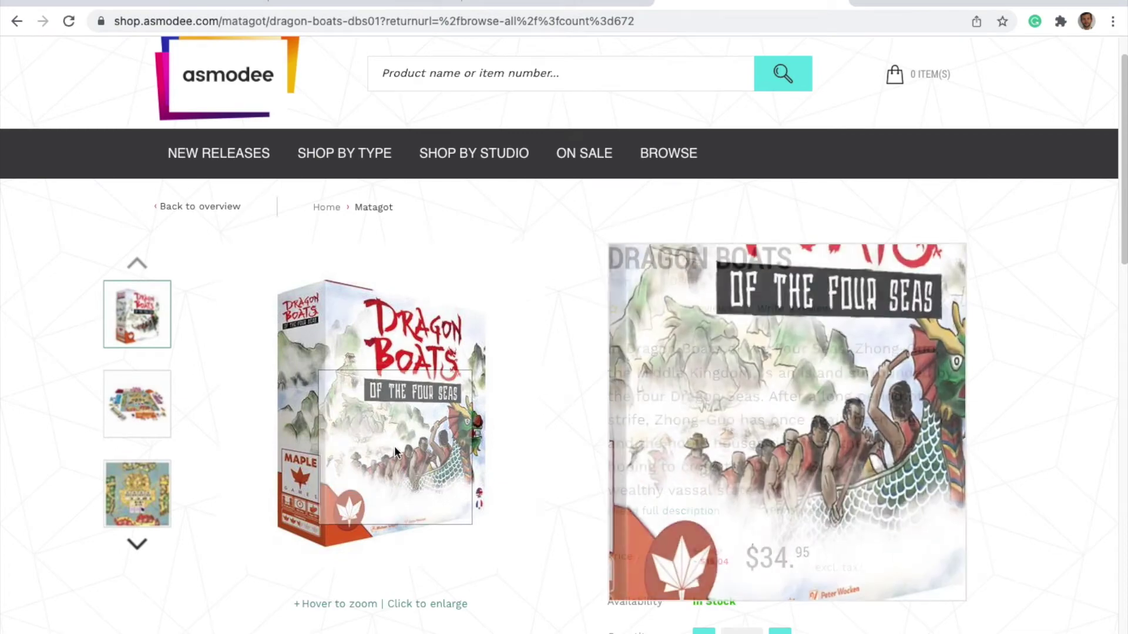
# Step: Copy the full description paragraph from the Asmodee product page, leaving out the units per case line
pyautogui.scroll(-11, 561, 514)
pyautogui.moveTo(161, 314); pyautogui.dragTo(675, 497)
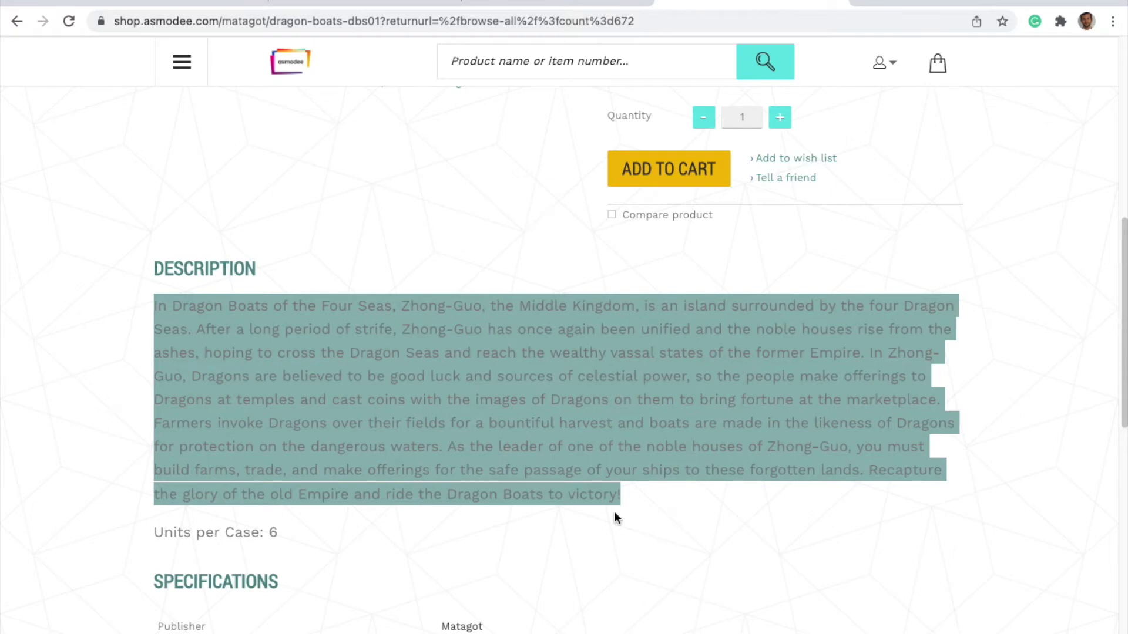
pyautogui.scroll(-1, 560, 444)
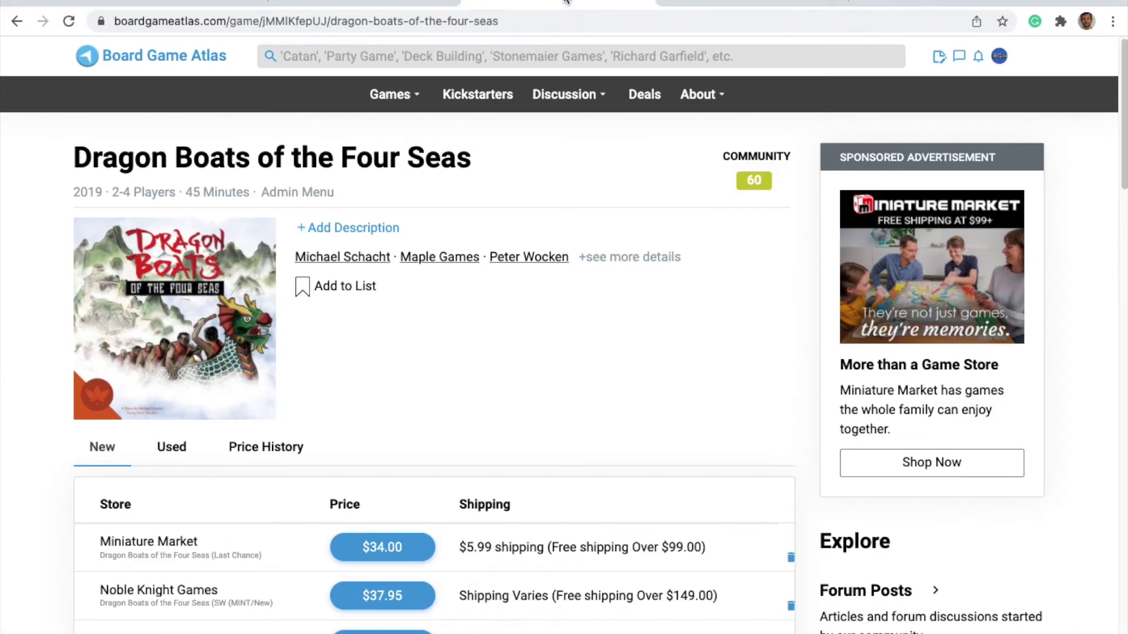
# Step: Return to the Dragon Boats of the Four Seas page and open its game details for editing
pyautogui.click(528, 5)
pyautogui.scroll(-15, 542, 362)
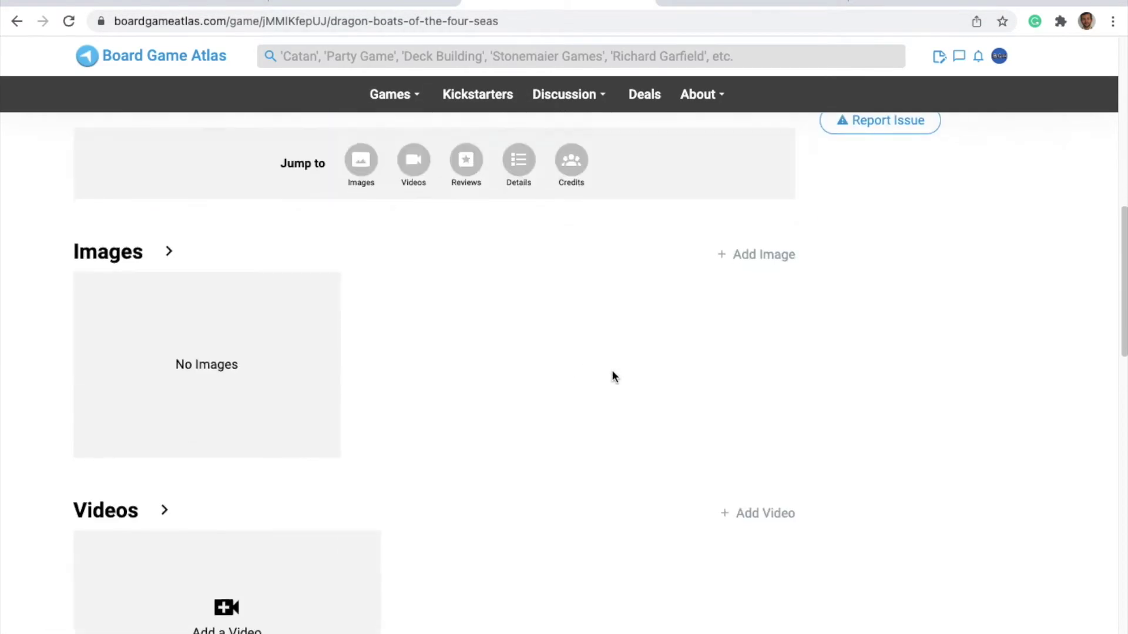
pyautogui.scroll(-2, 764, 356)
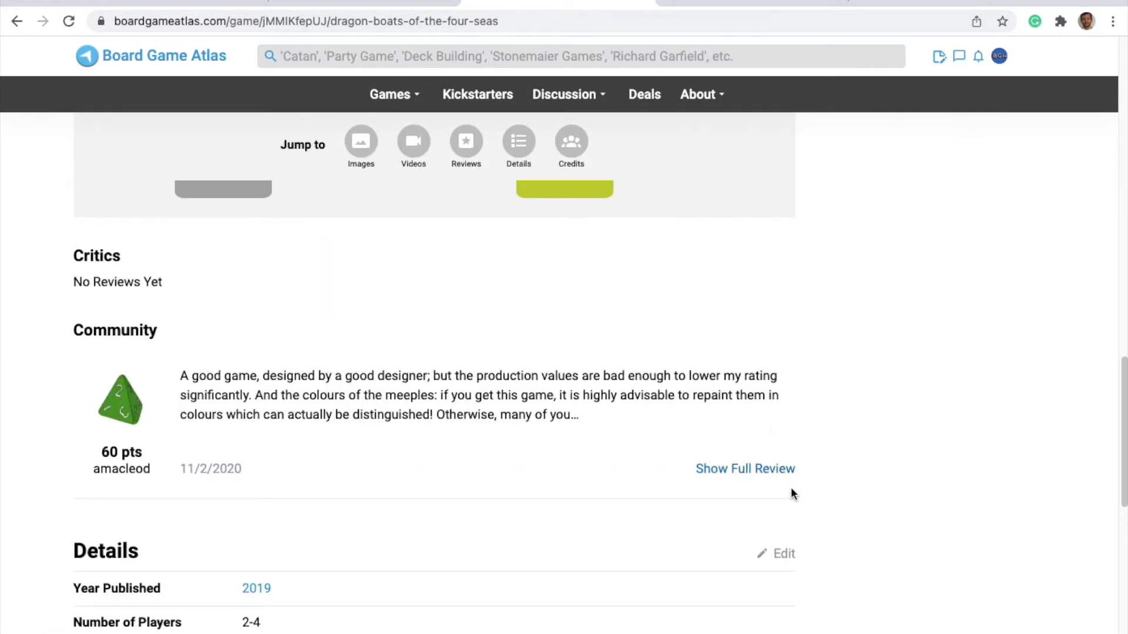
pyautogui.click(785, 555)
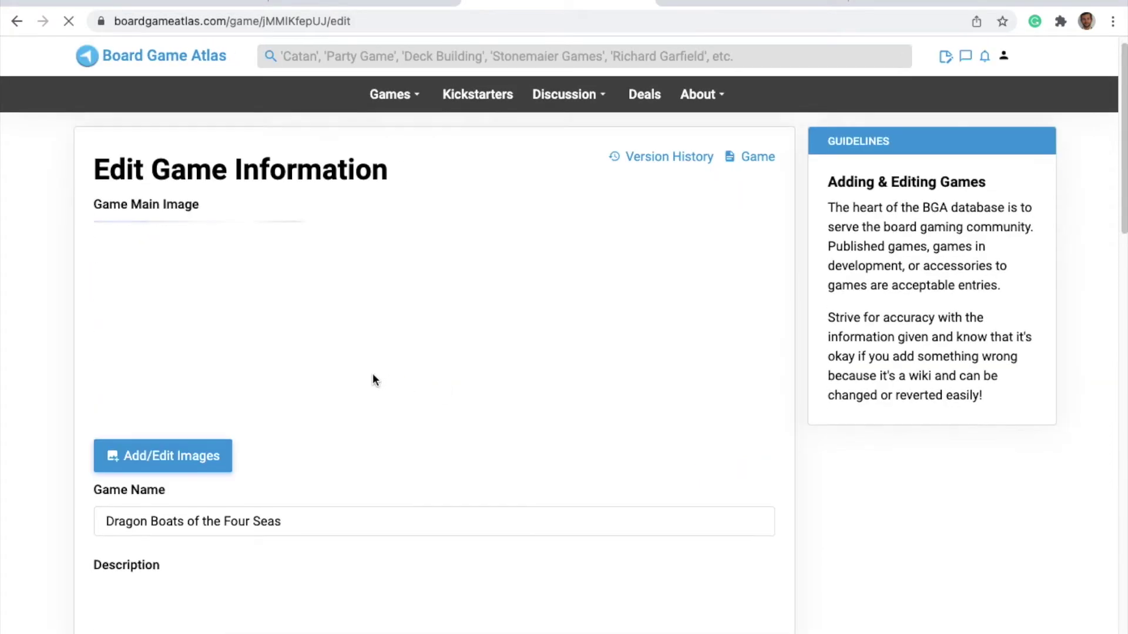
# Step: Paste the copied Asmodee text into the game's description
pyautogui.scroll(-5, 372, 378)
pyautogui.click(458, 401)
pyautogui.write('In Dragon Boats of the Four Seas, Zhong-Guo, the Middle Kingdom, is an island surrounded by the four Dragon Seas. After a long period of strife, Zhong-Guo has once again been unified and the noble houses rise from the ashes, hoping to cross the Dragon Seas and reach the wealthy vassal states of the former Empire. In Zhong- Guo, Dragons are believed to be good luck and sources of celestial power, so the people make offerings to Dragons at temples and cast coins with the images of Dragons on them to bring fortune at the marketplace. Farmers invoke Dragons over their fields for a bountiful harvest and boats are made in the likeness of Dragons for protection on the dangerous waters. As the leader of one of the noble houses of Zhong-Guo, you must build farms, trade, and make offerings for the safe passage of your ships to these forgotten lands. Recapture the glory of the old Empire and ride the Dragon Boats to victory!')
pyautogui.scroll(1, 423, 376)
pyautogui.scroll(-1, 443, 329)
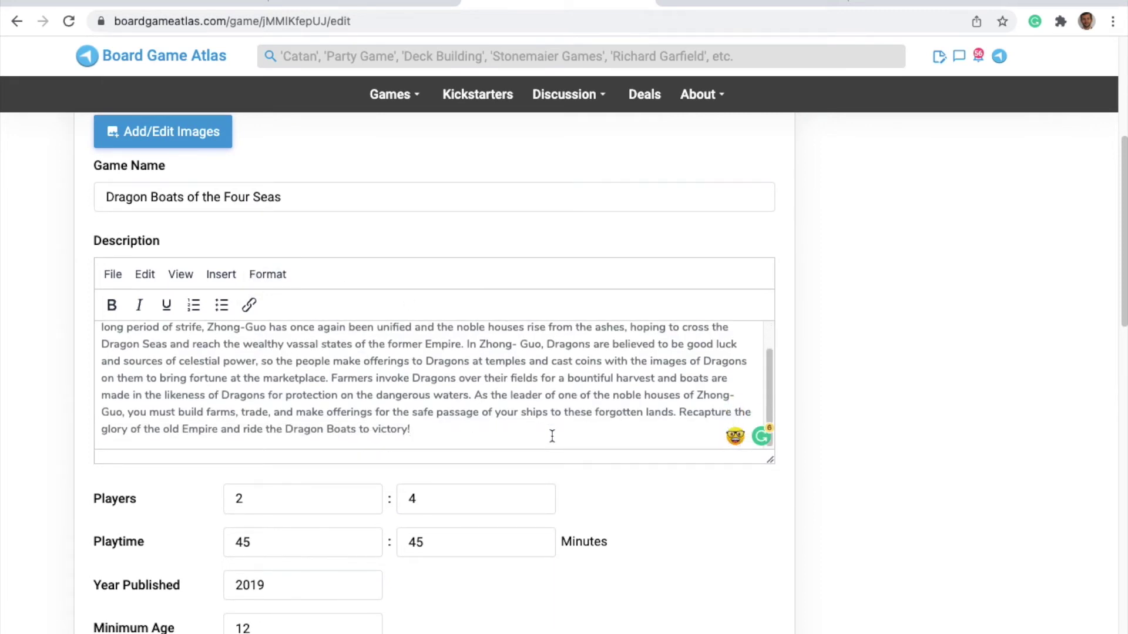
# Step: Add a source attribution line beginning with "- From" below the description and italicize it
pyautogui.press('Return')
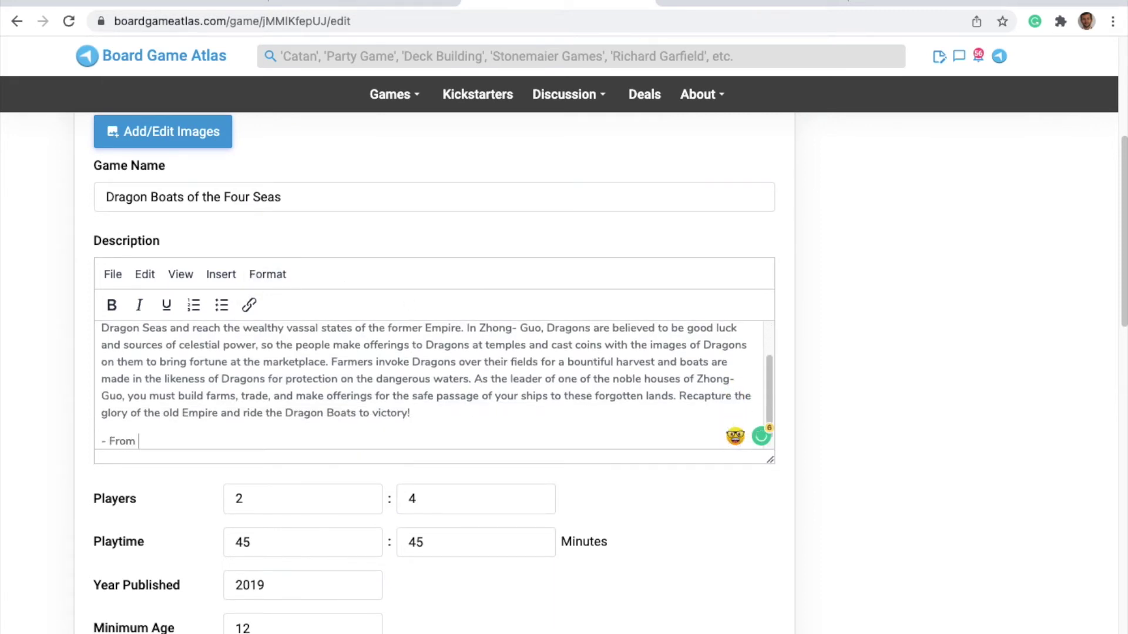
pyautogui.tripleClick(164, 440)
pyautogui.click(138, 305)
pyautogui.click(204, 395)
# Step: Check the publisher, recommended age and player counts in the Asmodee page's specifications, then return to the edit form
pyautogui.scroll(-5, 386, 456)
pyautogui.scroll(-1, 335, 522)
pyautogui.hotkey('ctrl', 'Tab')
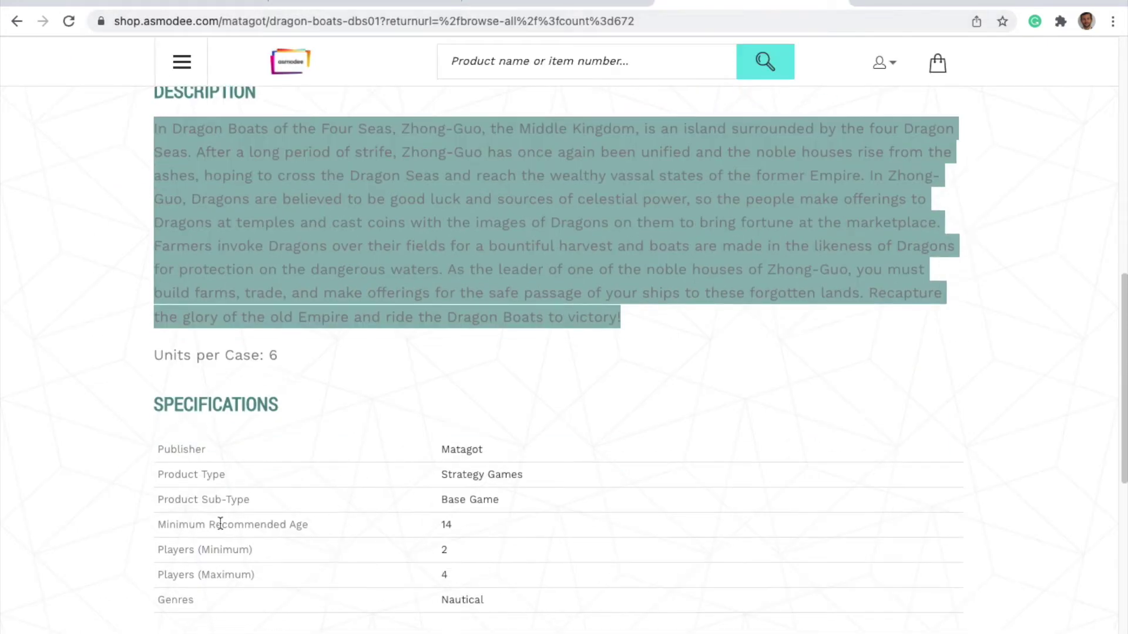
pyautogui.hotkey('ctrl', 'shift', 'Tab')
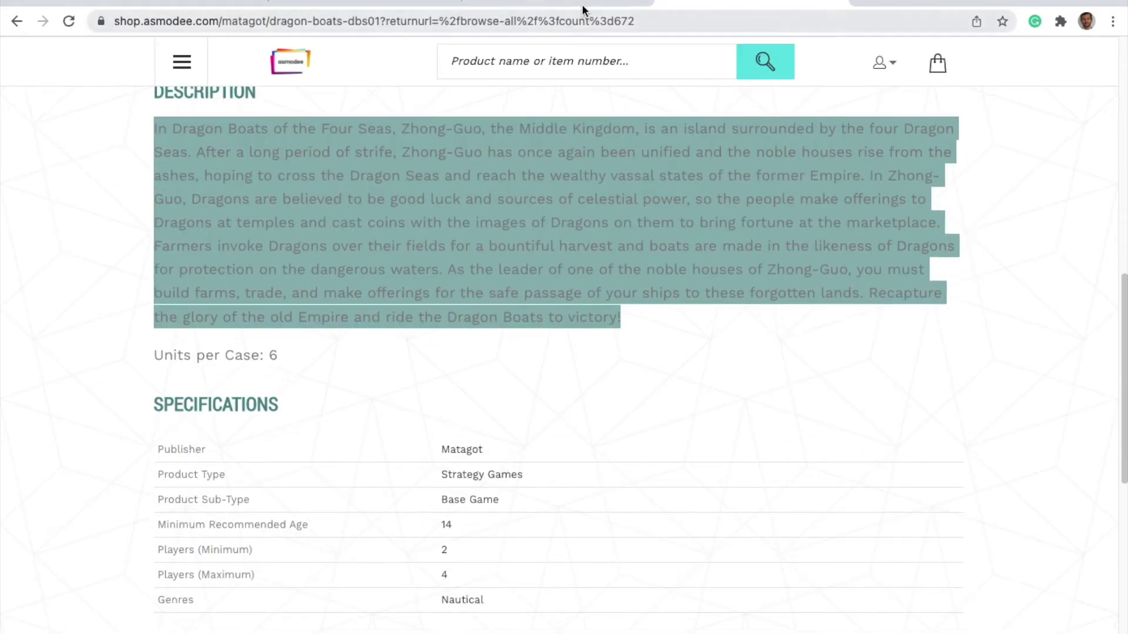
# Step: Search for "matagot" as an additional publisher and link Matagot to the game
pyautogui.scroll(-5, 340, 352)
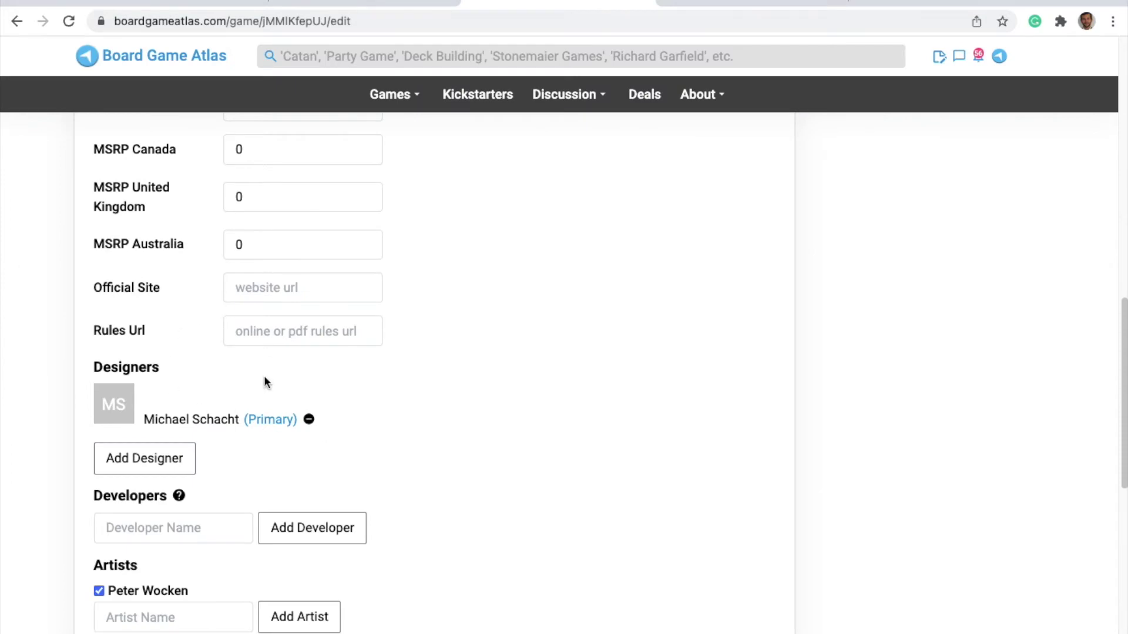
pyautogui.scroll(-5, 266, 385)
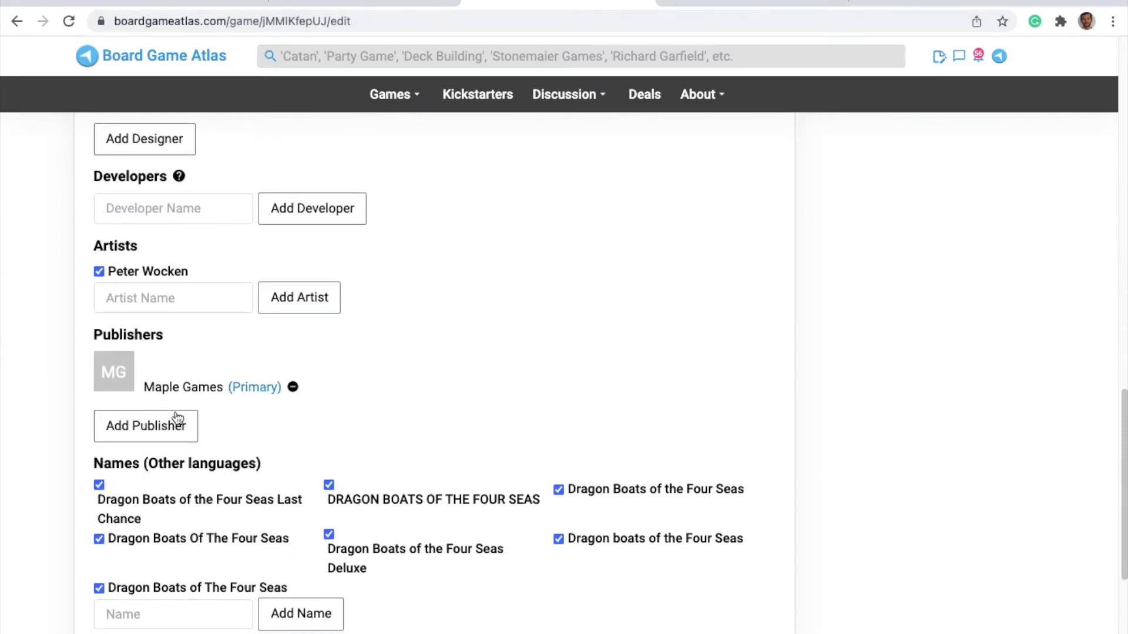
pyautogui.click(178, 419)
pyautogui.write('matagot')
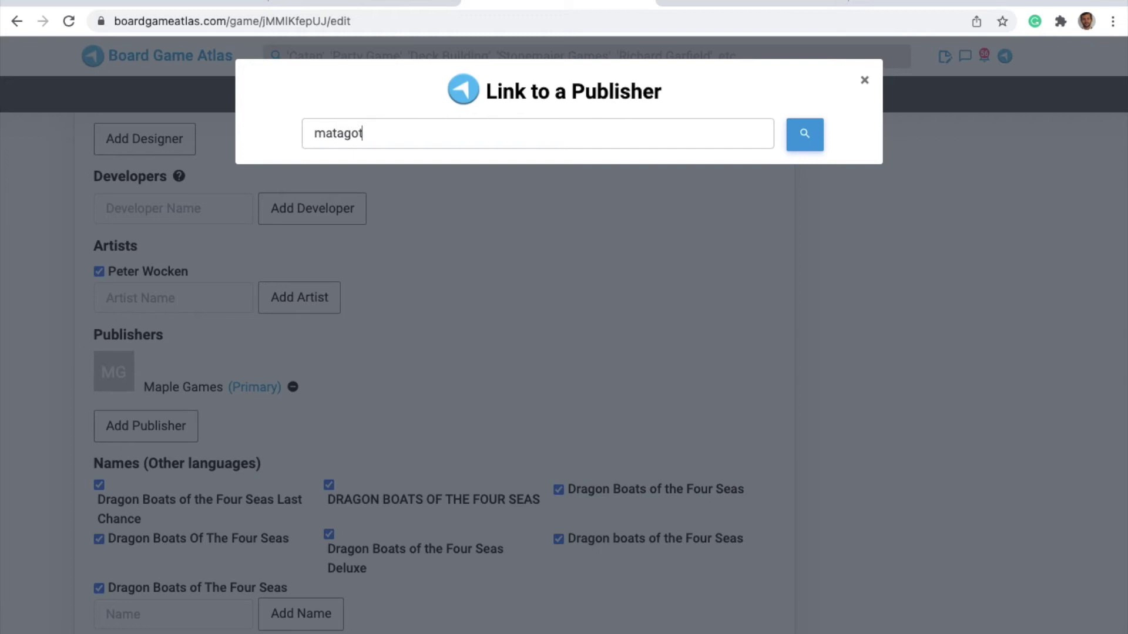
pyautogui.press('Return')
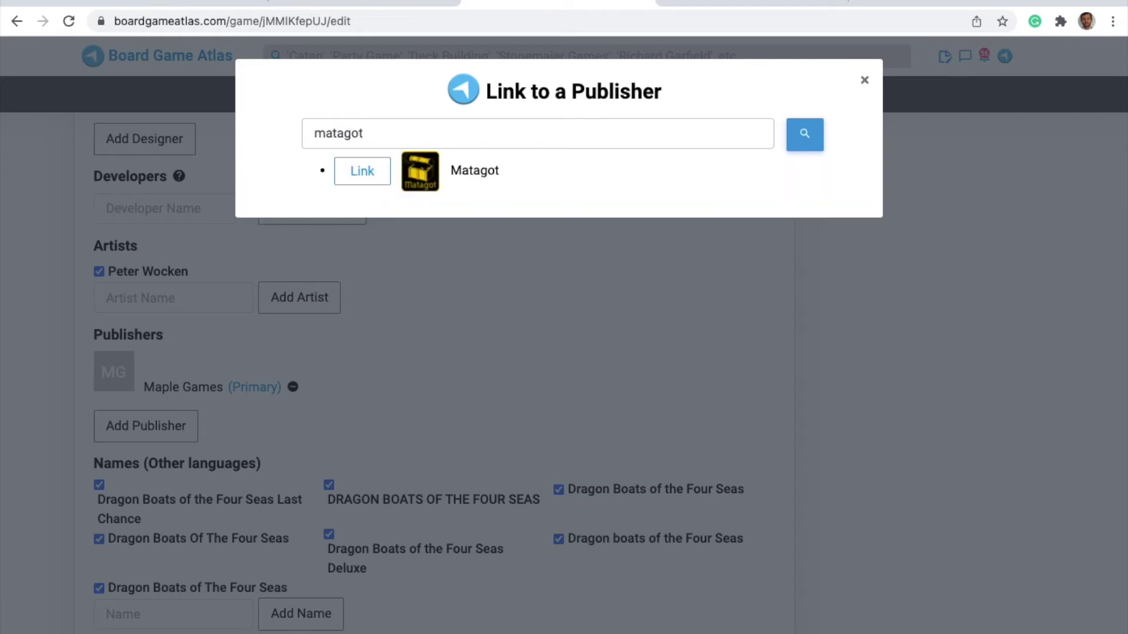
pyautogui.click(367, 177)
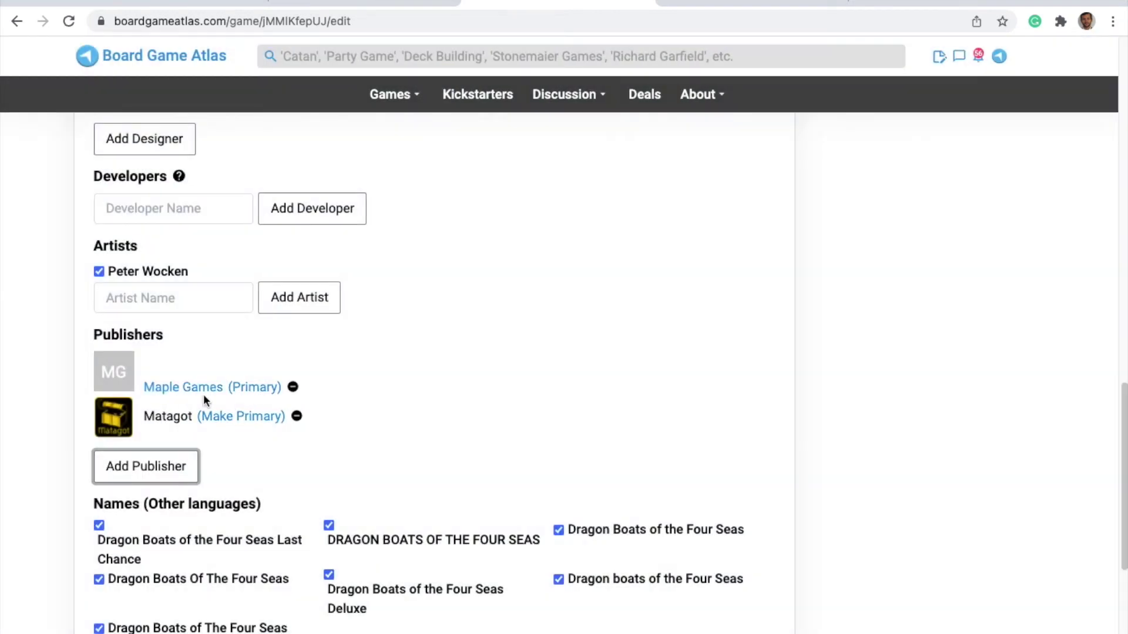
# Step: Review the rest of the edit form and check the Asmodee page's specifications for further details to add
pyautogui.scroll(15, 391, 372)
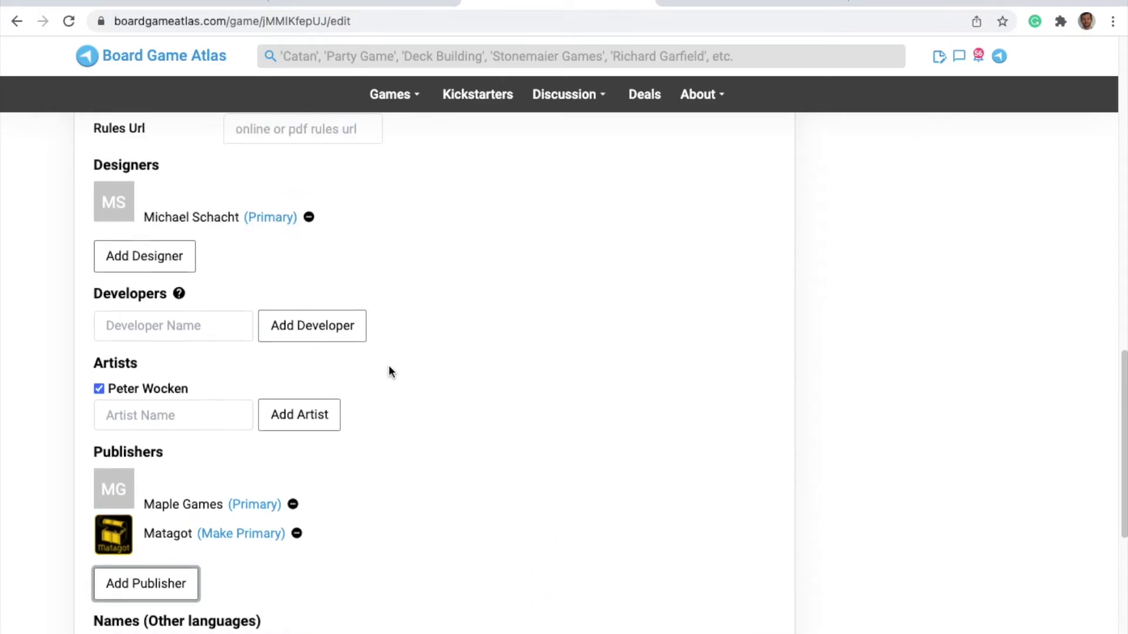
pyautogui.scroll(5, 453, 375)
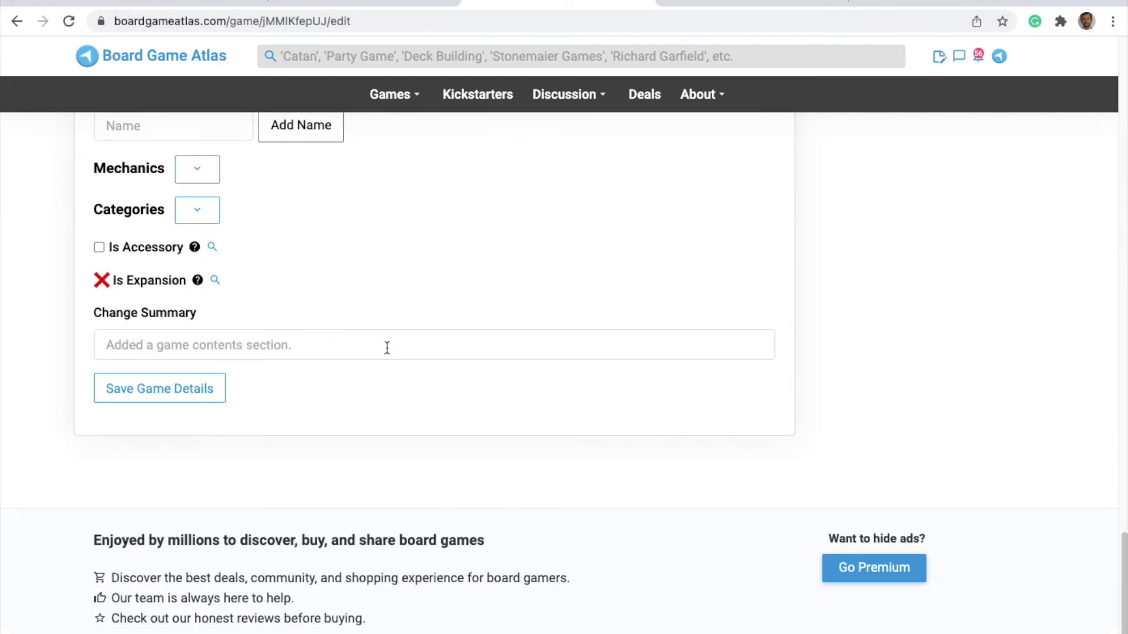
pyautogui.click(778, 8)
pyautogui.scroll(-6, 411, 329)
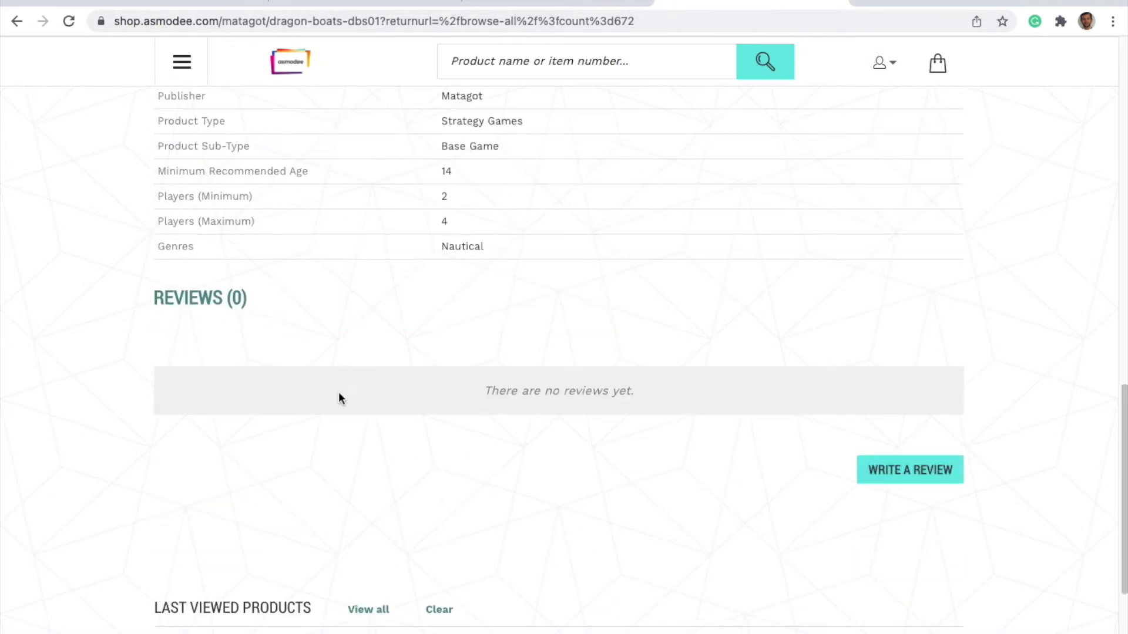
pyautogui.click(599, 3)
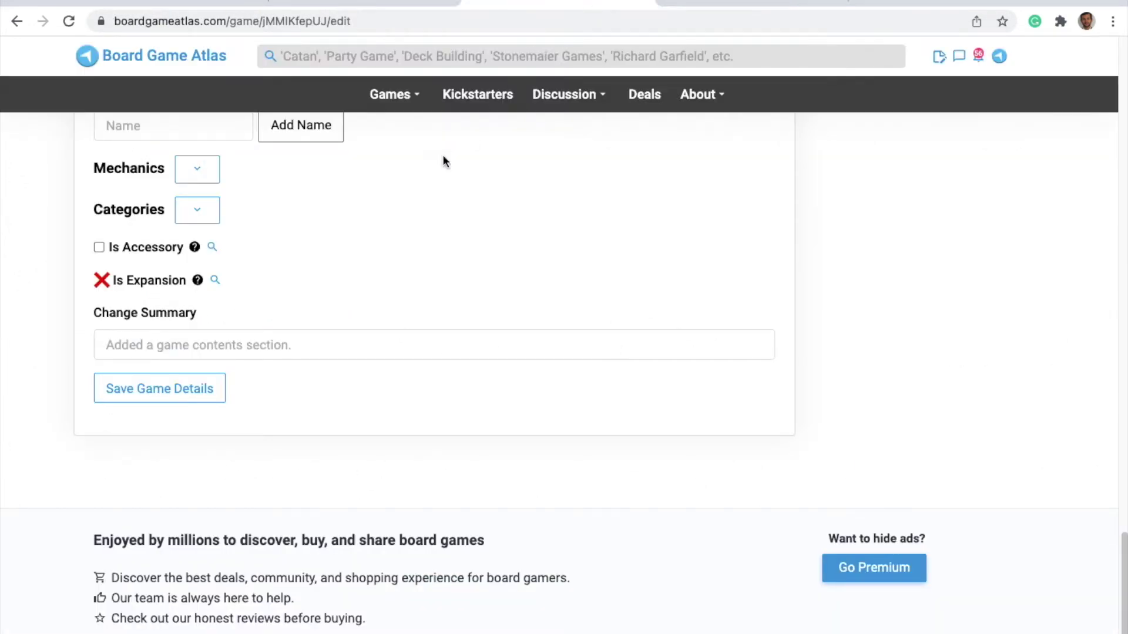
# Step: Expand the game's category list and assign the Nautical category
pyautogui.scroll(4, 266, 288)
pyautogui.click(197, 463)
pyautogui.scroll(-5, 370, 412)
pyautogui.scroll(-6, 224, 411)
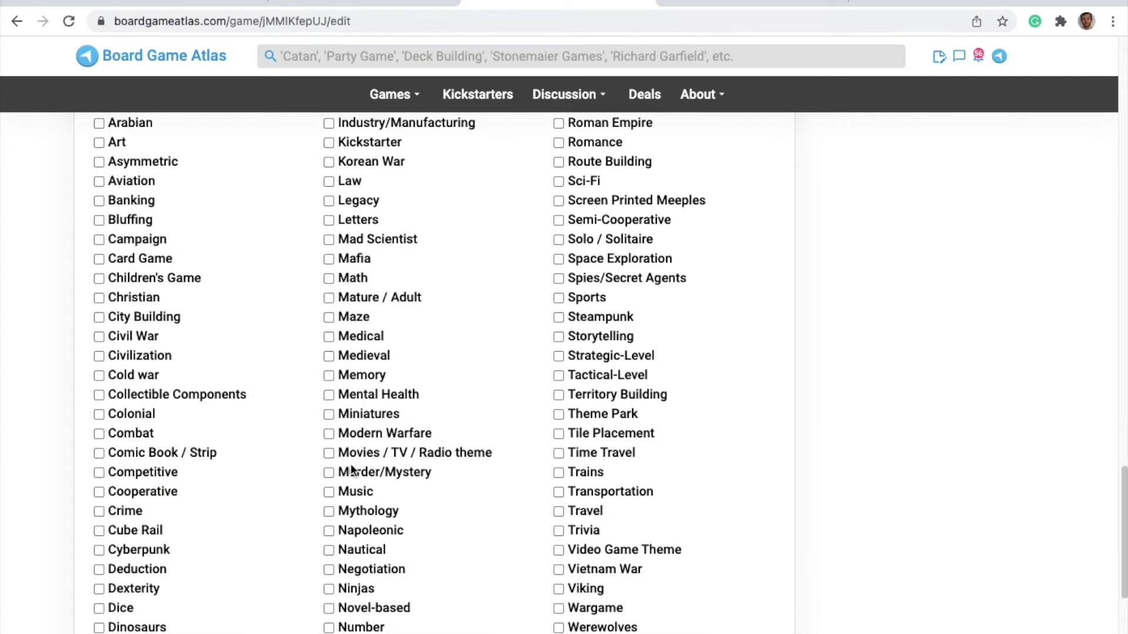
pyautogui.click(329, 550)
pyautogui.scroll(-8, 446, 405)
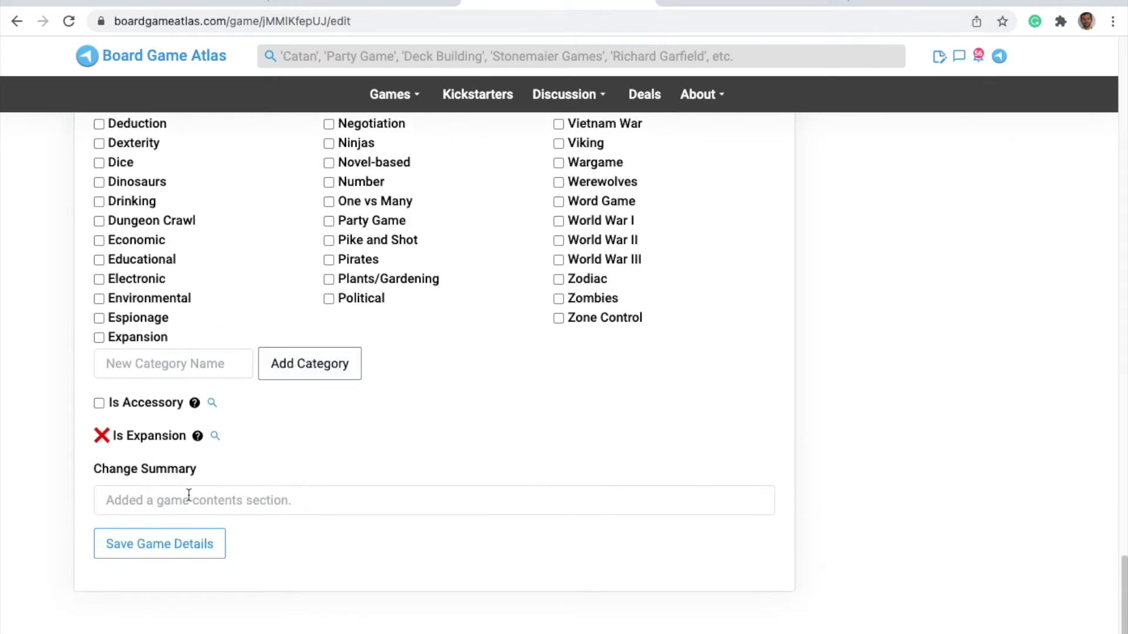
# Step: Enter a change summary beginning with "added desc and cate" and save the game details
pyautogui.scroll(15, 262, 358)
pyautogui.scroll(-20, 276, 355)
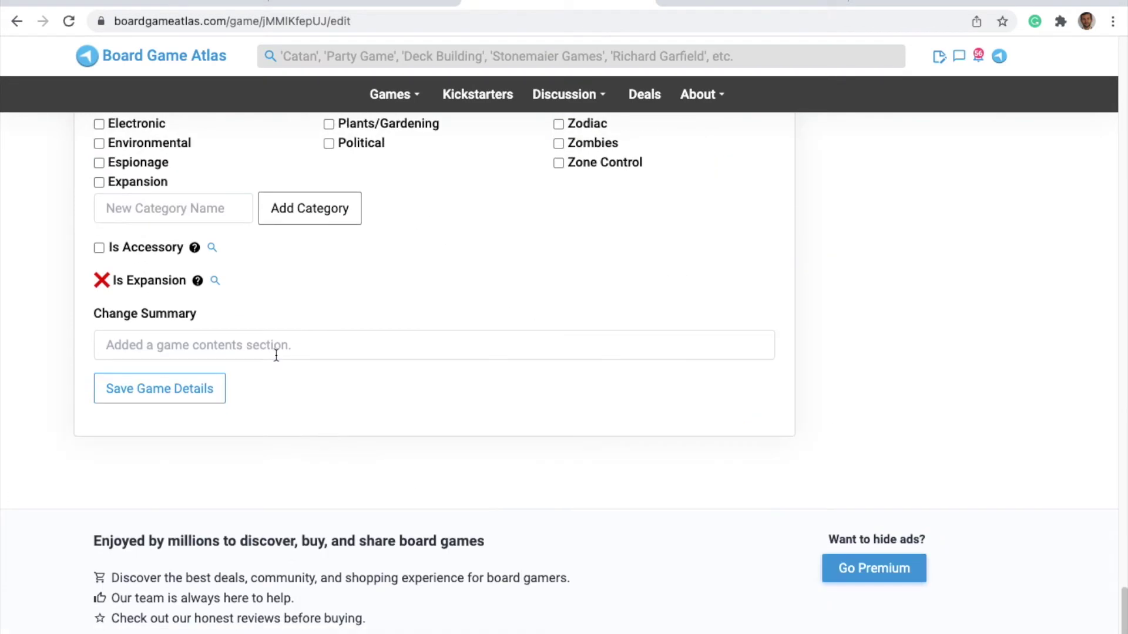
pyautogui.click(246, 340)
pyautogui.write('added desc and cate')
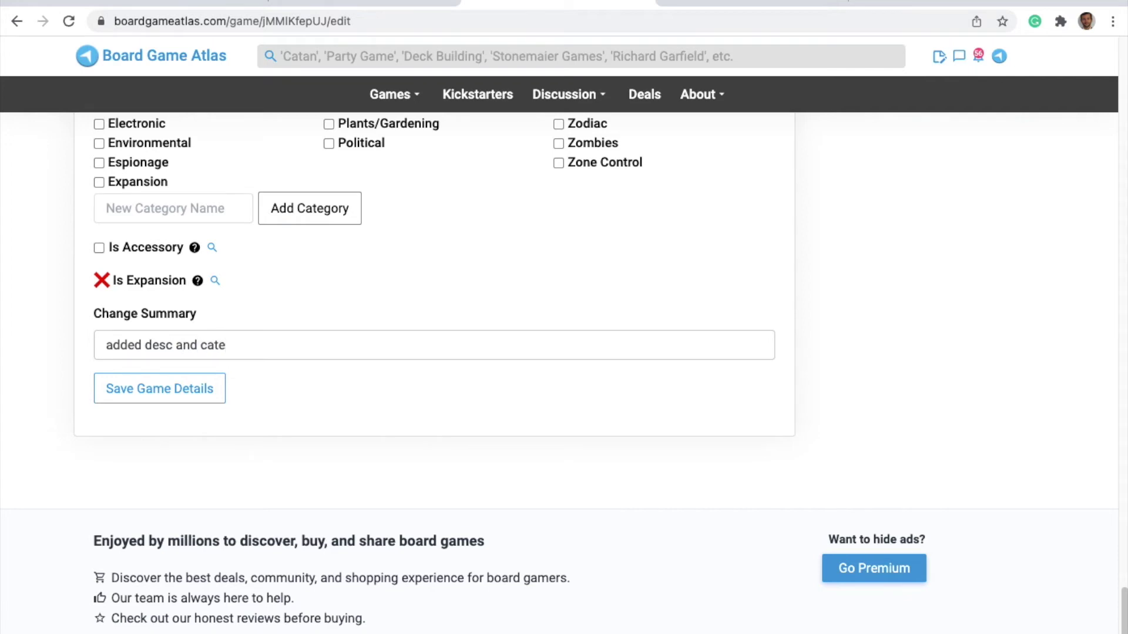
pyautogui.click(201, 390)
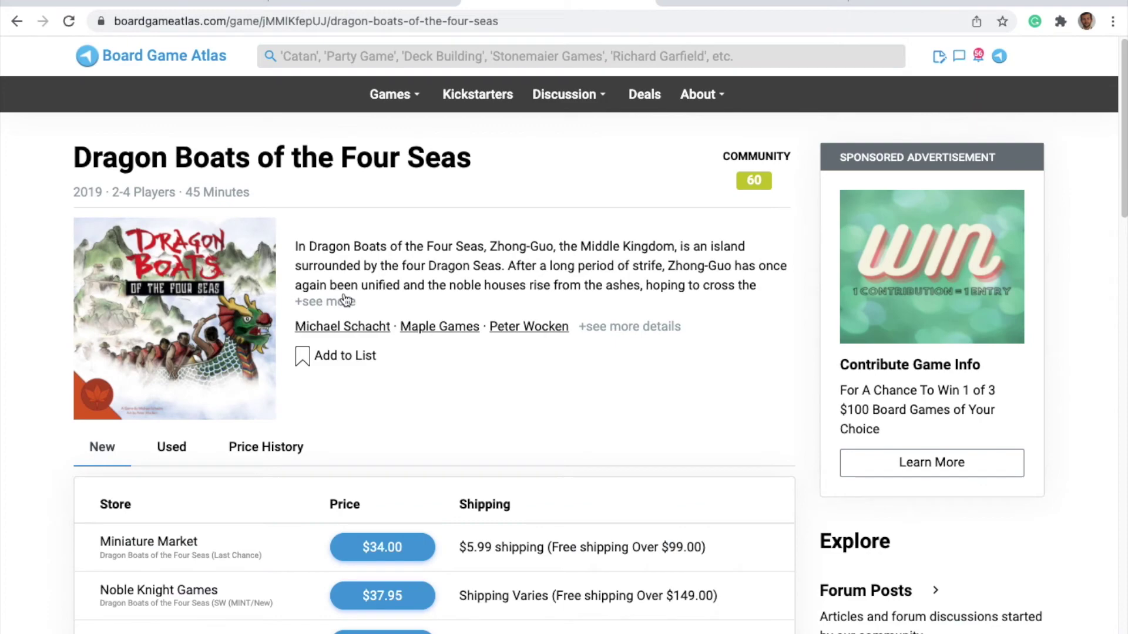
# Step: Review the saved Dragon Boats of the Four Seas page, checking its full description, Images section and Details section
pyautogui.click(322, 304)
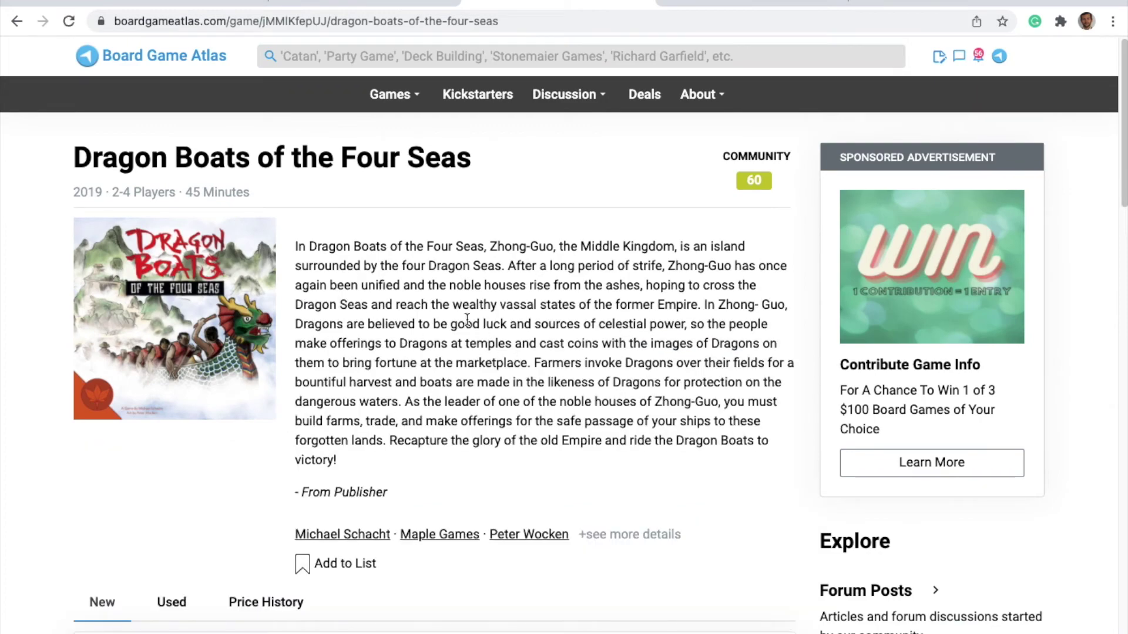
pyautogui.scroll(-10, 408, 368)
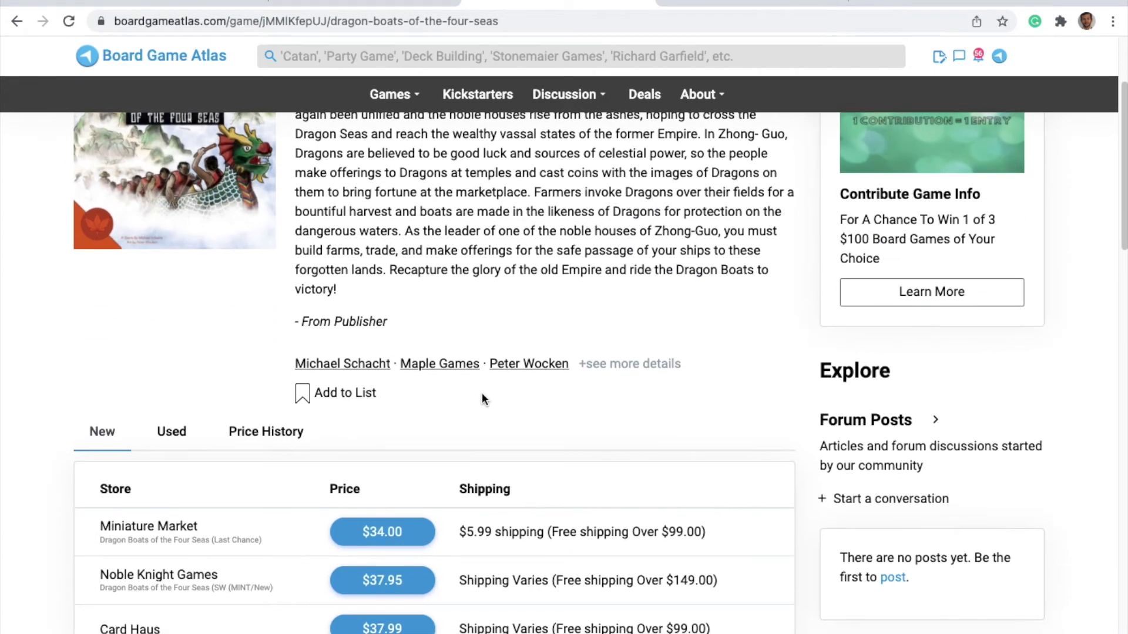
pyautogui.scroll(-15, 341, 417)
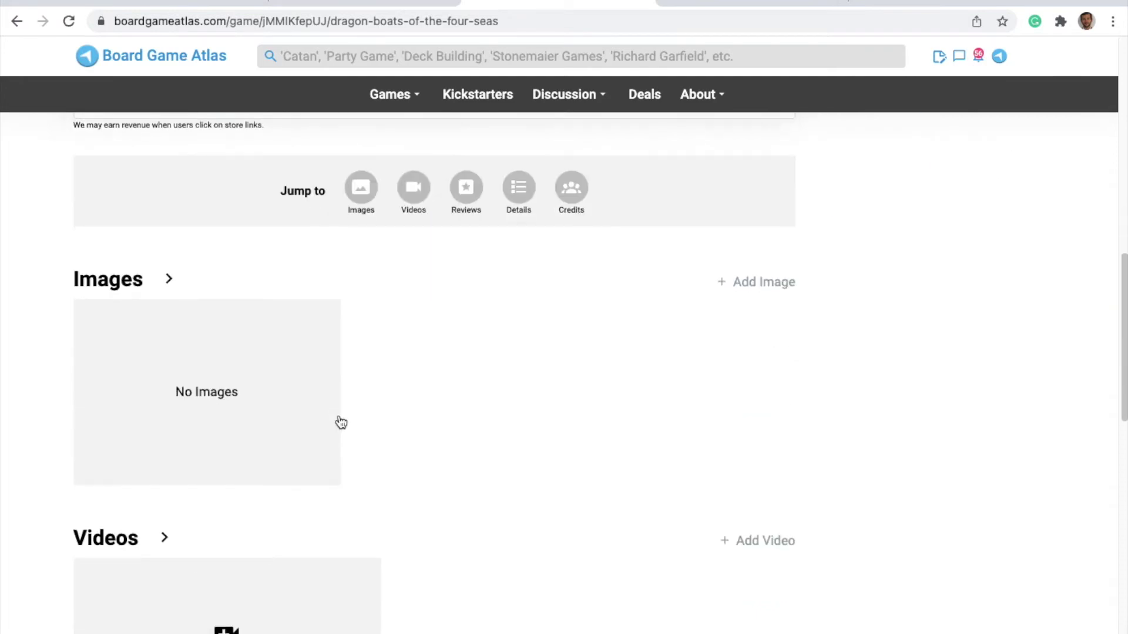
pyautogui.scroll(-7, 410, 412)
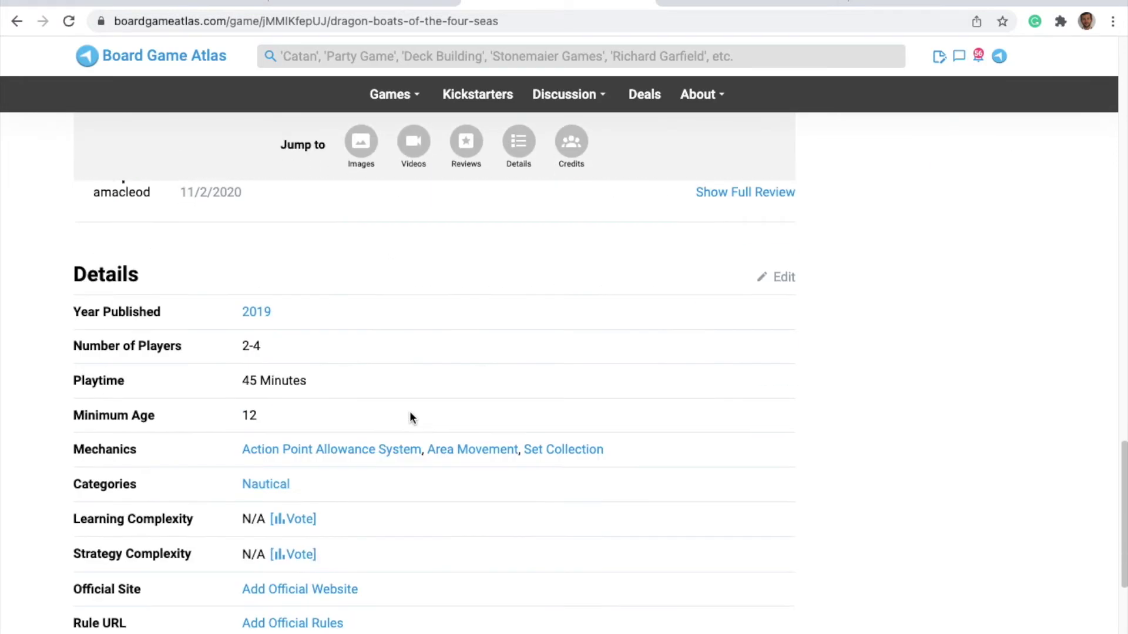
pyautogui.scroll(20, 413, 416)
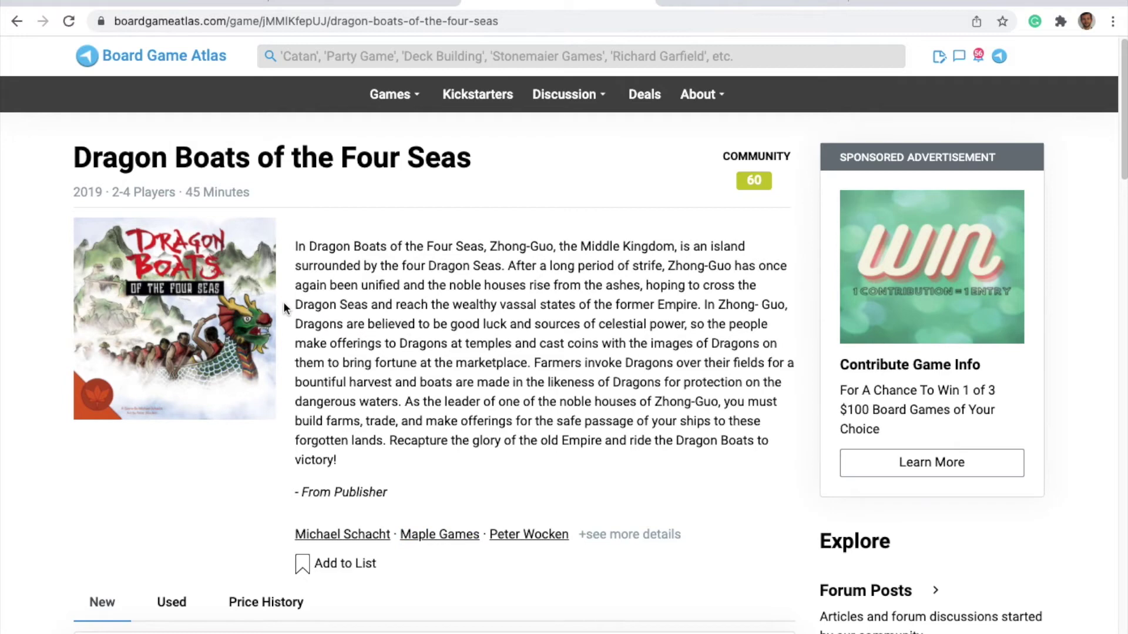
# Step: Return to the Asmodee product page and open the 3D box image in its own browser tab
pyautogui.hotkey('ctrl', 'Tab')
pyautogui.scroll(10, 405, 225)
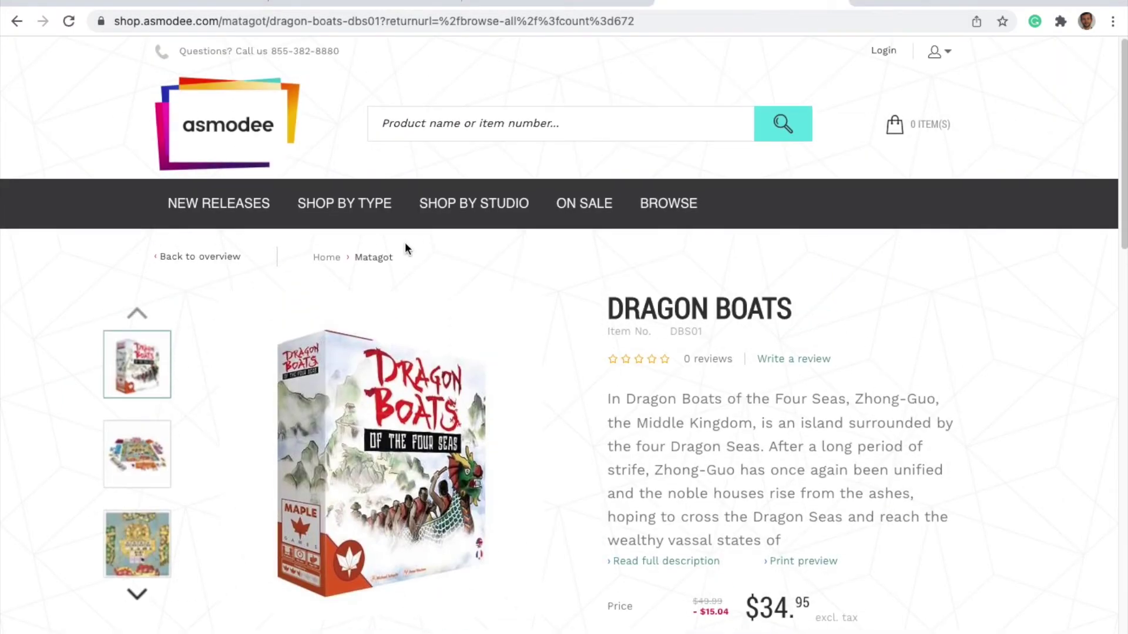
pyautogui.scroll(-6, 405, 247)
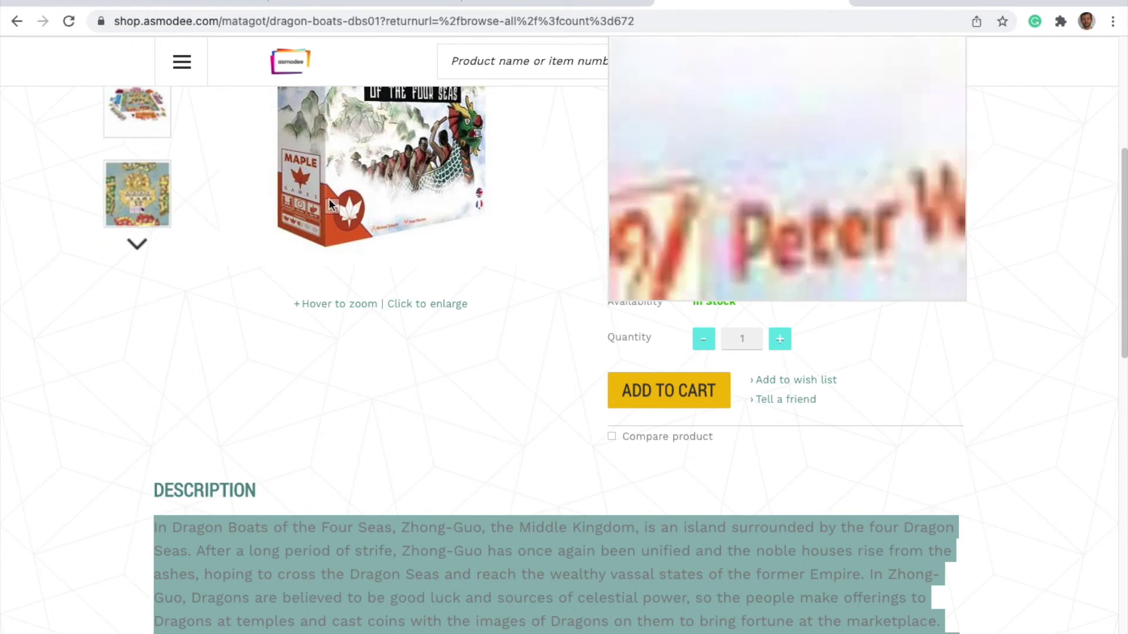
pyautogui.rightClick(332, 187)
pyautogui.click(392, 195)
pyautogui.click(898, 4)
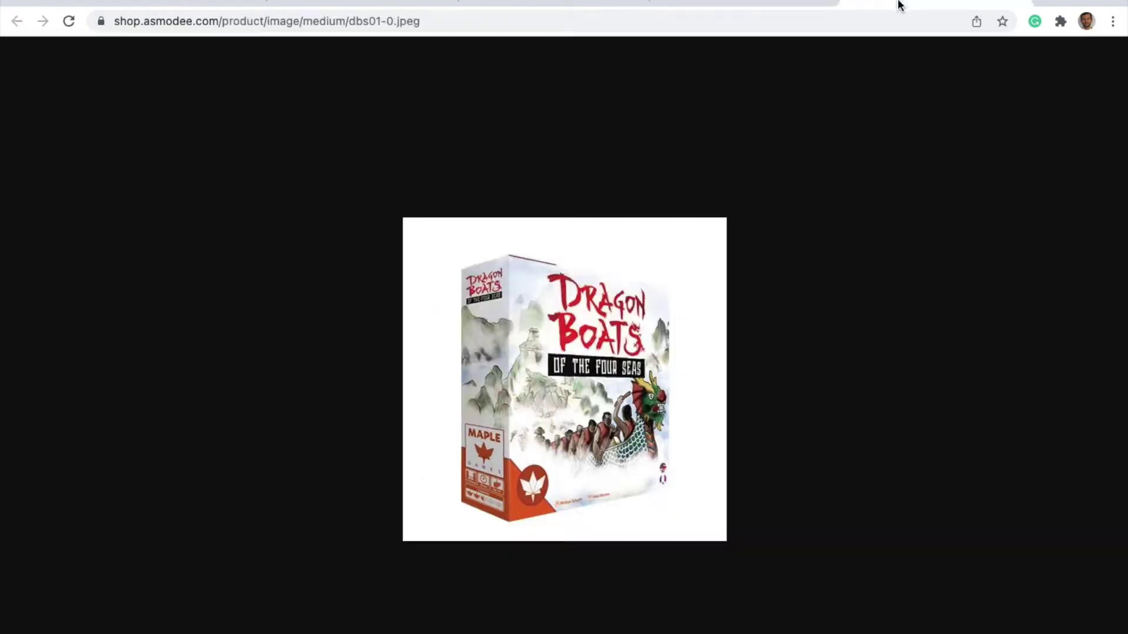
# Step: Save the box image to the Desktop as dbs01-0.jpg and open it in Photoshop
pyautogui.click(288, 26)
pyautogui.click(579, 312)
pyautogui.moveTo(420, 340); pyautogui.dragTo(0, 317)
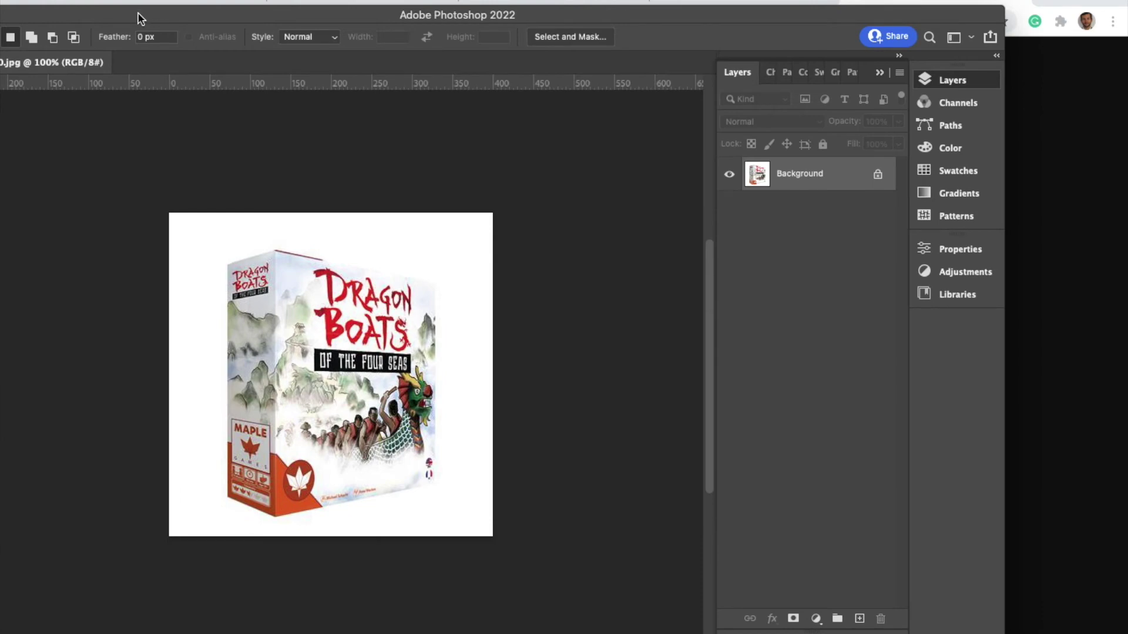
pyautogui.moveTo(182, 8); pyautogui.dragTo(347, 17)
# Step: Crop the white margins on all four sides close to the game box
pyautogui.click(95, 173)
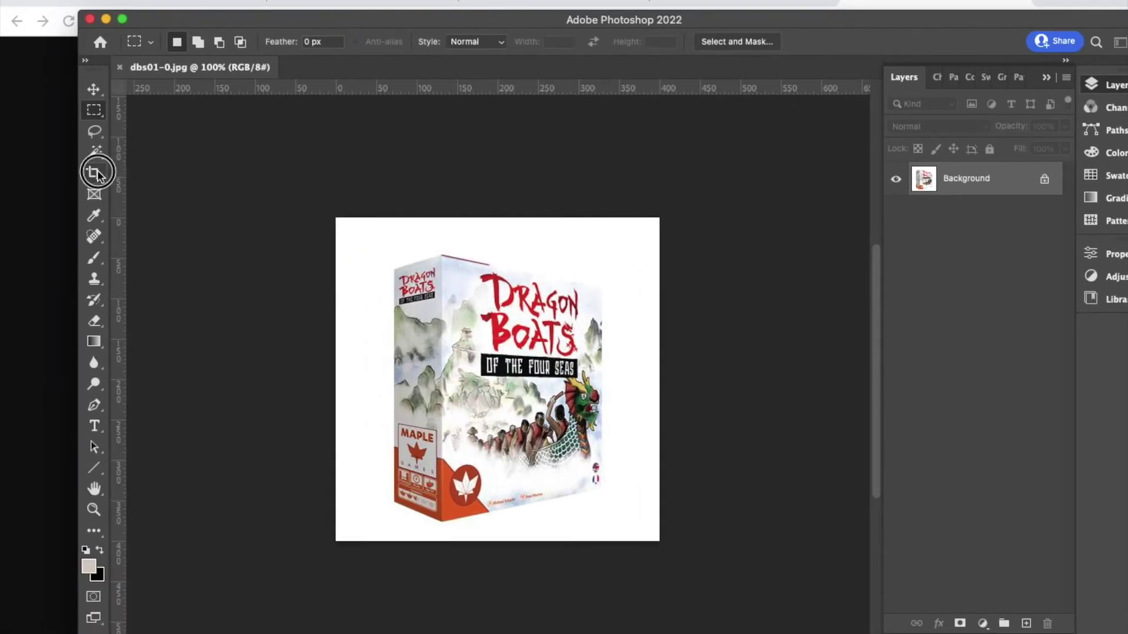
pyautogui.moveTo(340, 388)
pyautogui.mouseDown()
pyautogui.moveTo(393, 385)
pyautogui.moveTo(358, 382)
pyautogui.mouseUp()
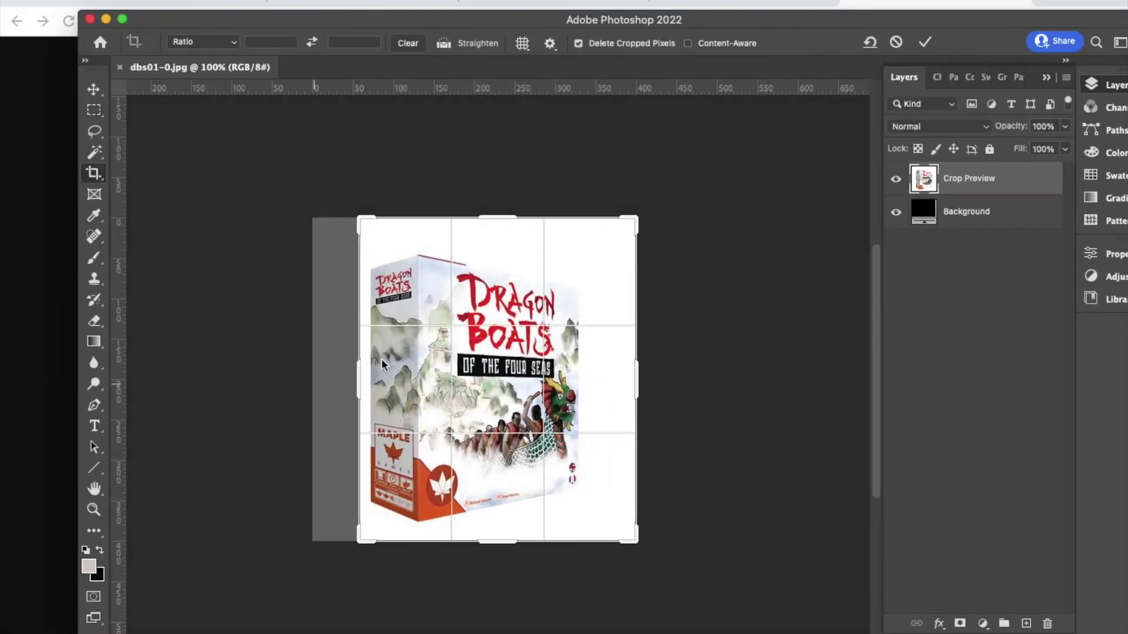
pyautogui.moveTo(506, 219); pyautogui.dragTo(506, 232)
pyautogui.moveTo(634, 372); pyautogui.dragTo(607, 373)
pyautogui.moveTo(525, 532); pyautogui.dragTo(511, 522)
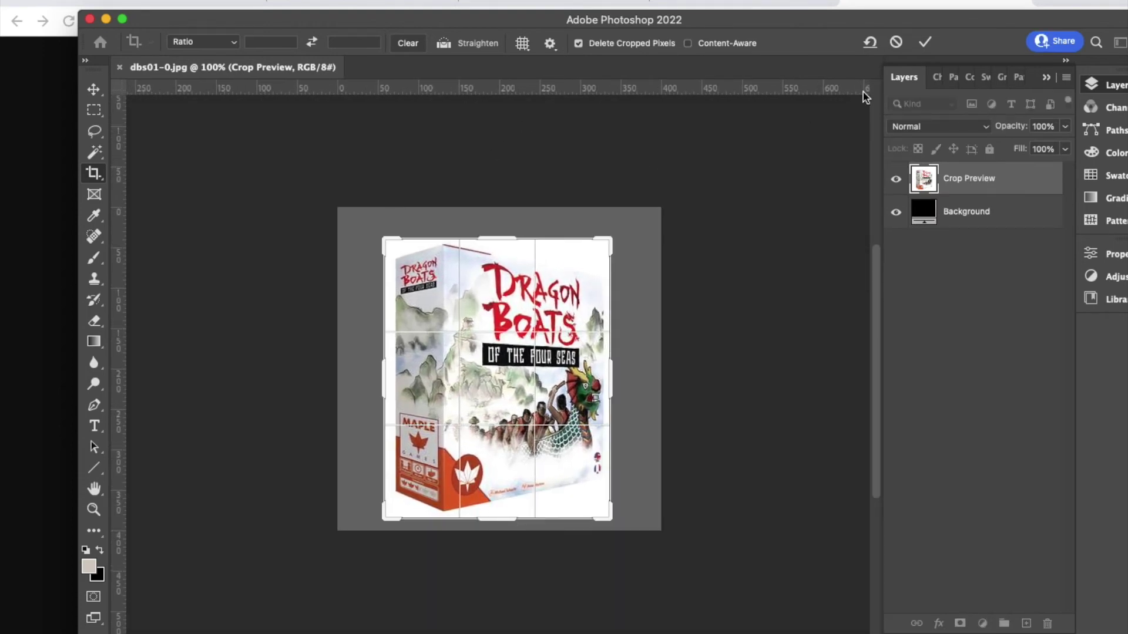
pyautogui.click(925, 42)
# Step: Save a JPEG copy of the cropped image to the Desktop as DragonBoats_3dBoxArt.jpg with quality 7
pyautogui.click(24, 1)
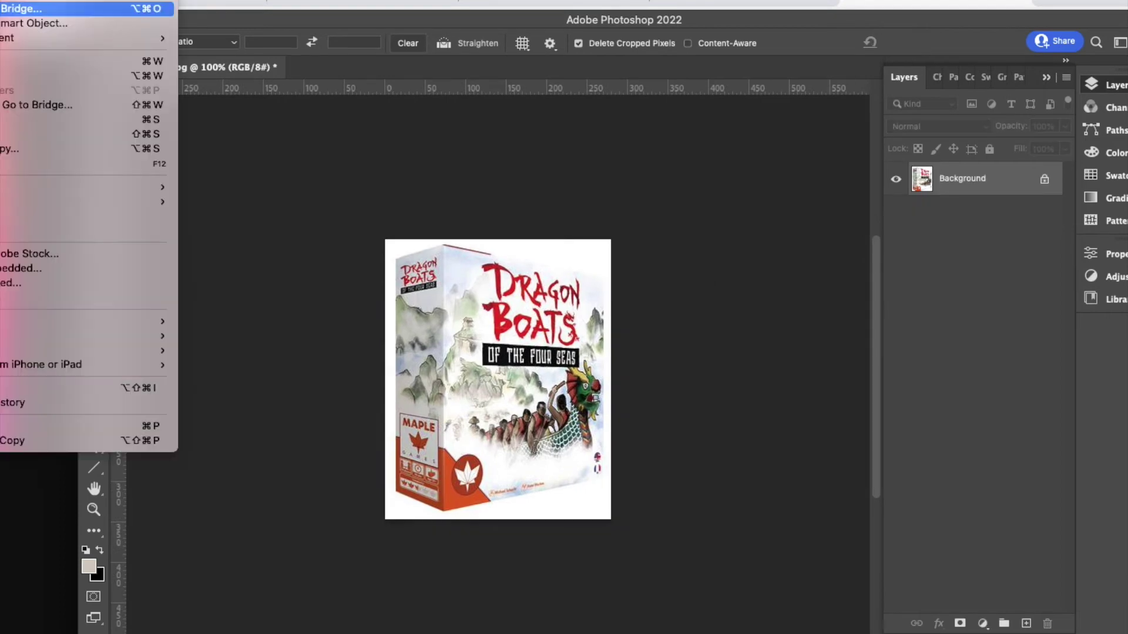
pyautogui.click(46, 149)
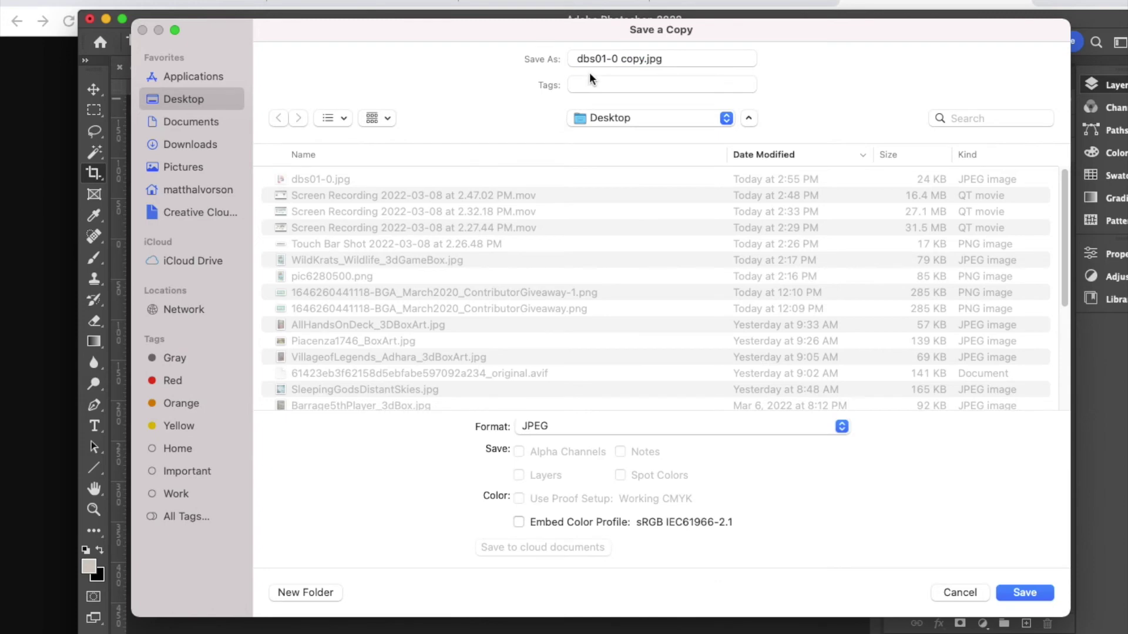
pyautogui.moveTo(488, 34); pyautogui.dragTo(977, 38)
pyautogui.write('DragonBoats')
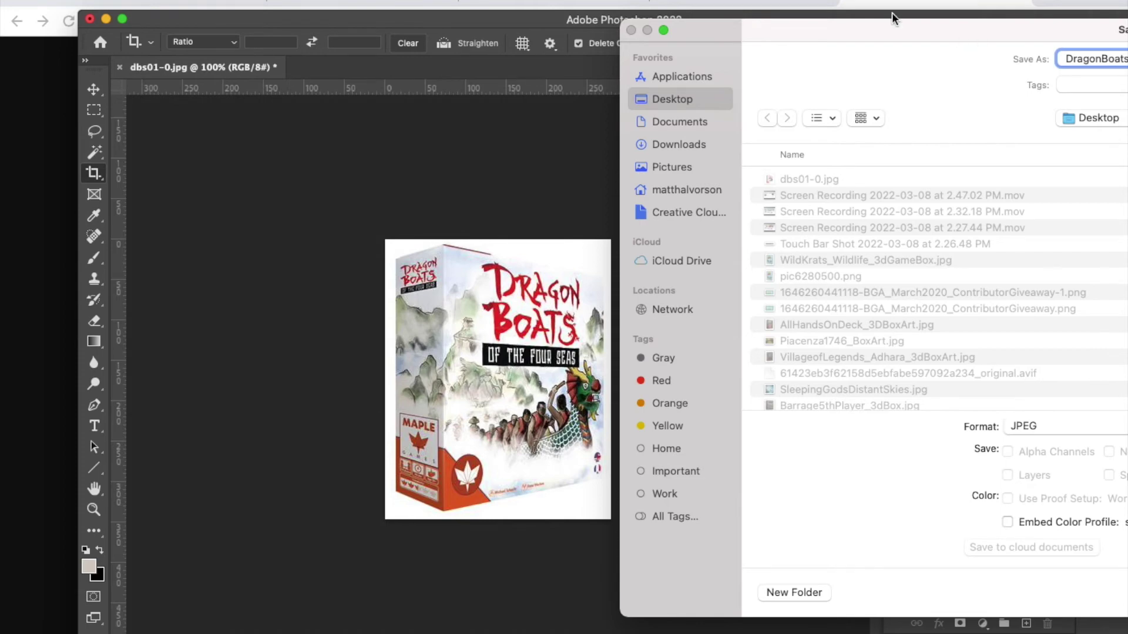
pyautogui.moveTo(856, 33); pyautogui.dragTo(380, 35)
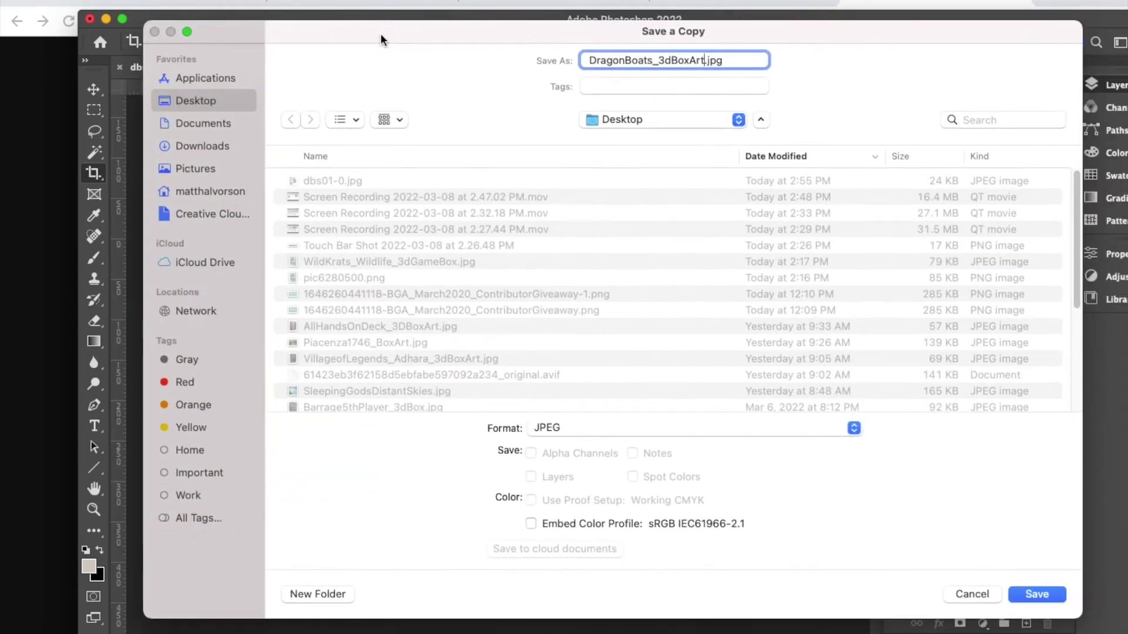
pyautogui.click(1037, 595)
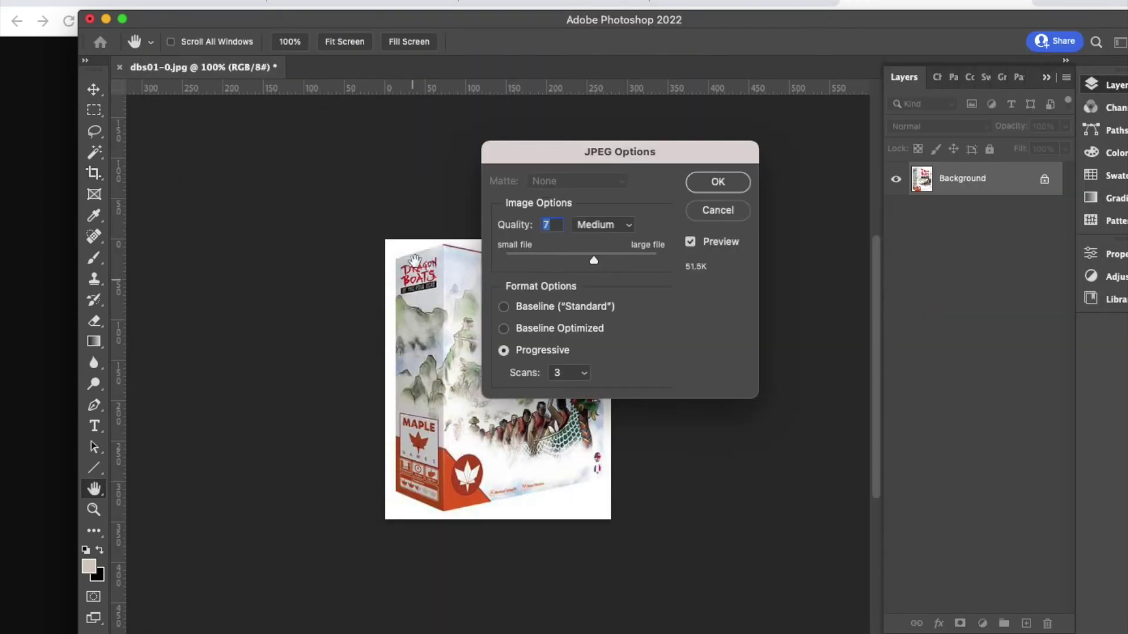
pyautogui.click(707, 186)
# Step: Switch back to the game's Board Game Atlas page in the browser and open the form for adding an image
pyautogui.click(728, 3)
pyautogui.click(727, 2)
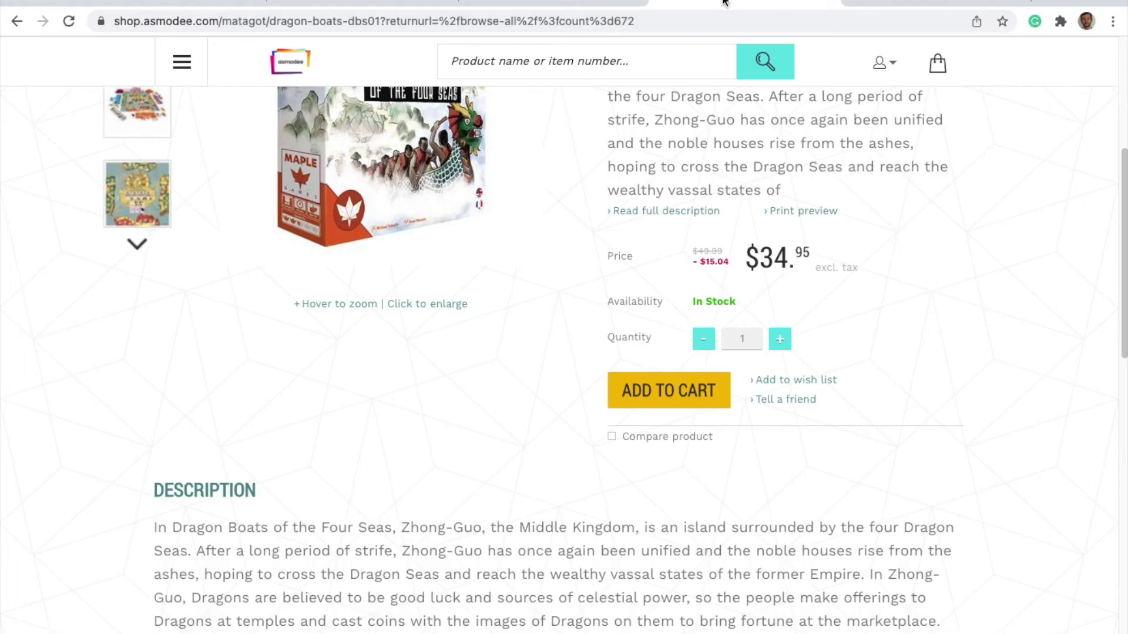
pyautogui.click(589, 2)
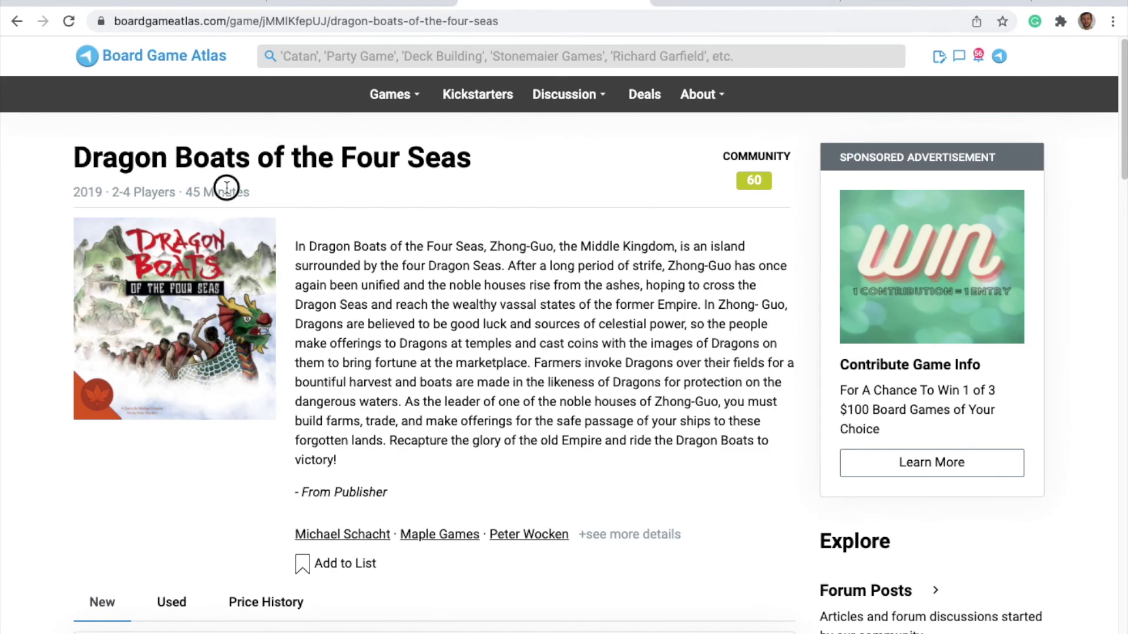
pyautogui.scroll(-3, 352, 252)
pyautogui.rightClick(395, 281)
pyautogui.click(214, 315)
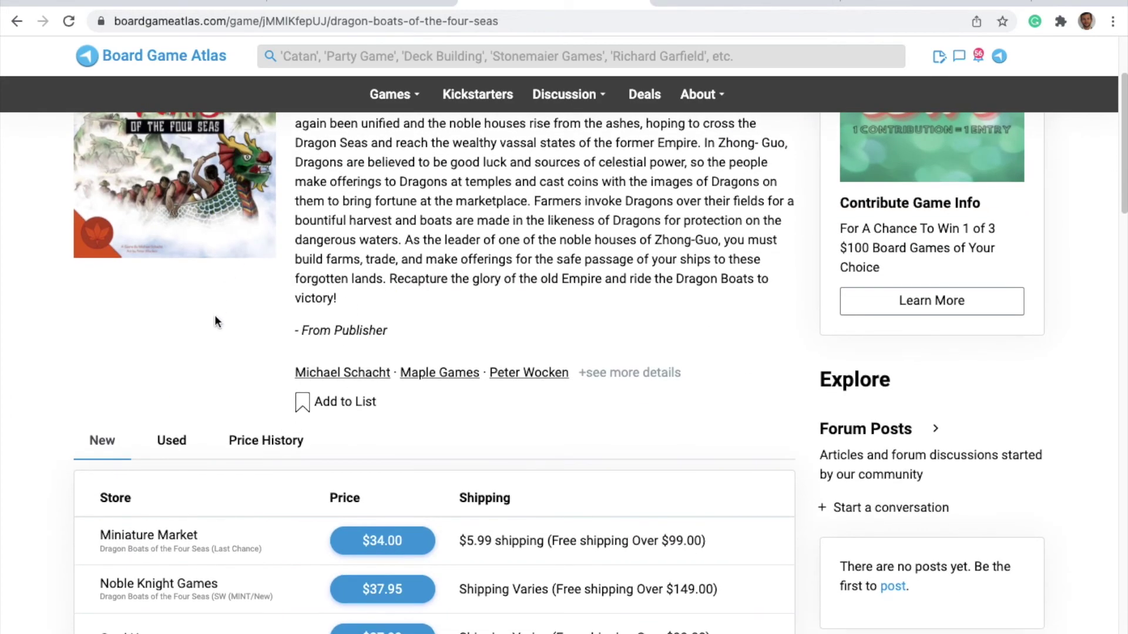
pyautogui.scroll(-10, 247, 306)
pyautogui.scroll(-5, 255, 292)
pyautogui.scroll(7, 257, 292)
pyautogui.scroll(-6, 242, 305)
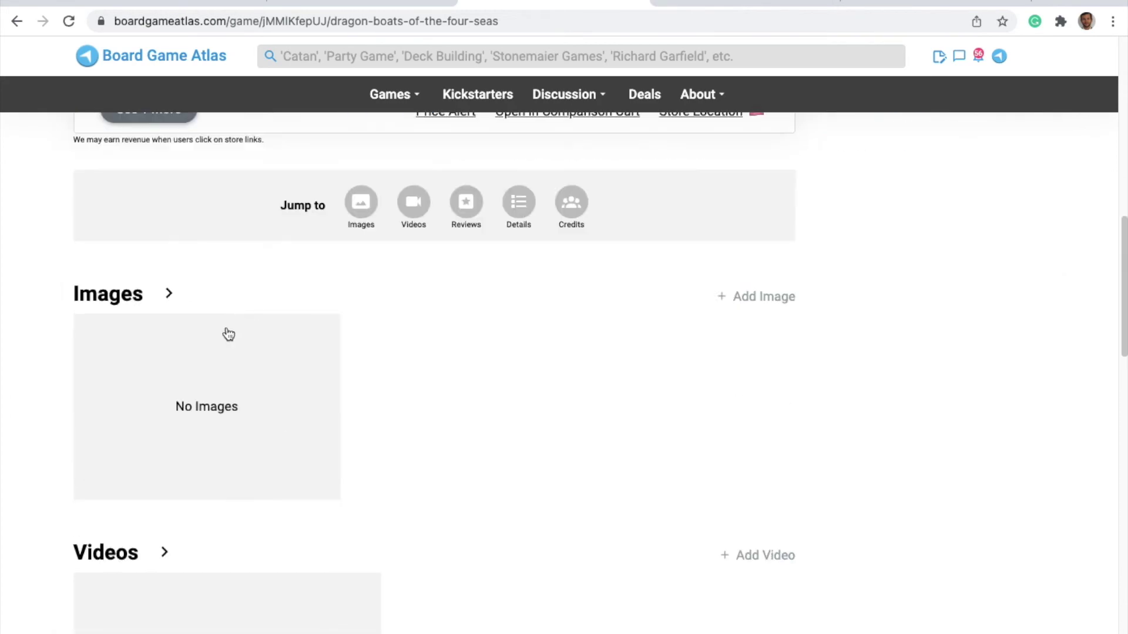
pyautogui.click(778, 298)
# Step: Choose DragonBoats_3dBoxArt.jpg from the Desktop and add it to the game's images
pyautogui.click(424, 175)
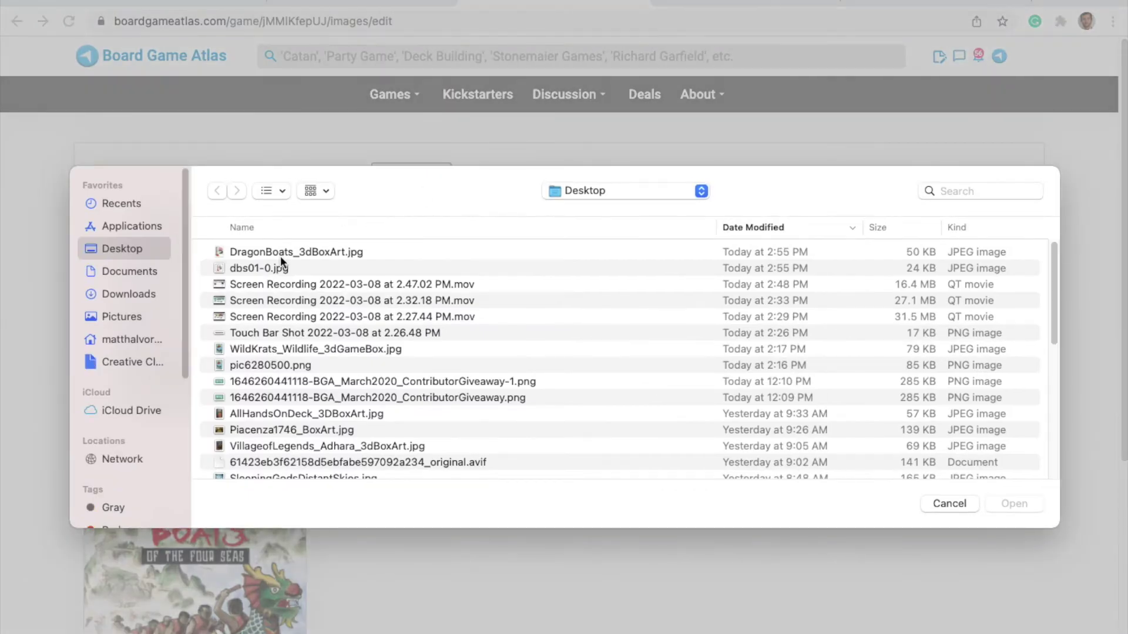
pyautogui.click(281, 255)
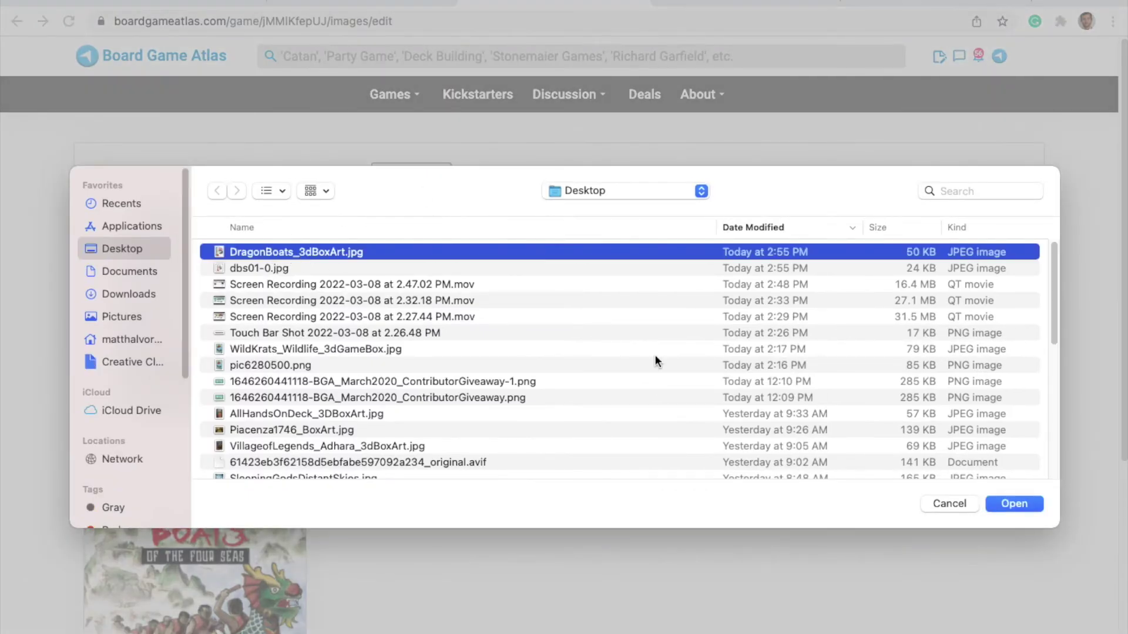
pyautogui.click(1013, 506)
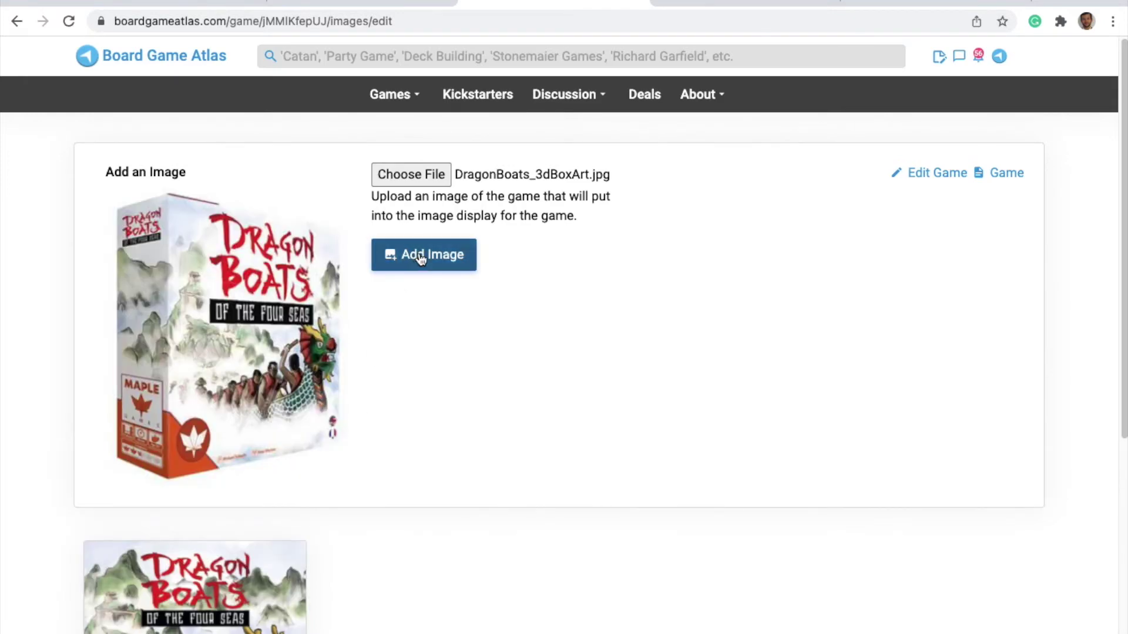
pyautogui.click(416, 258)
# Step: Check the uploaded box art among the game's images, then return to the game page and check its Images section
pyautogui.scroll(-6, 308, 428)
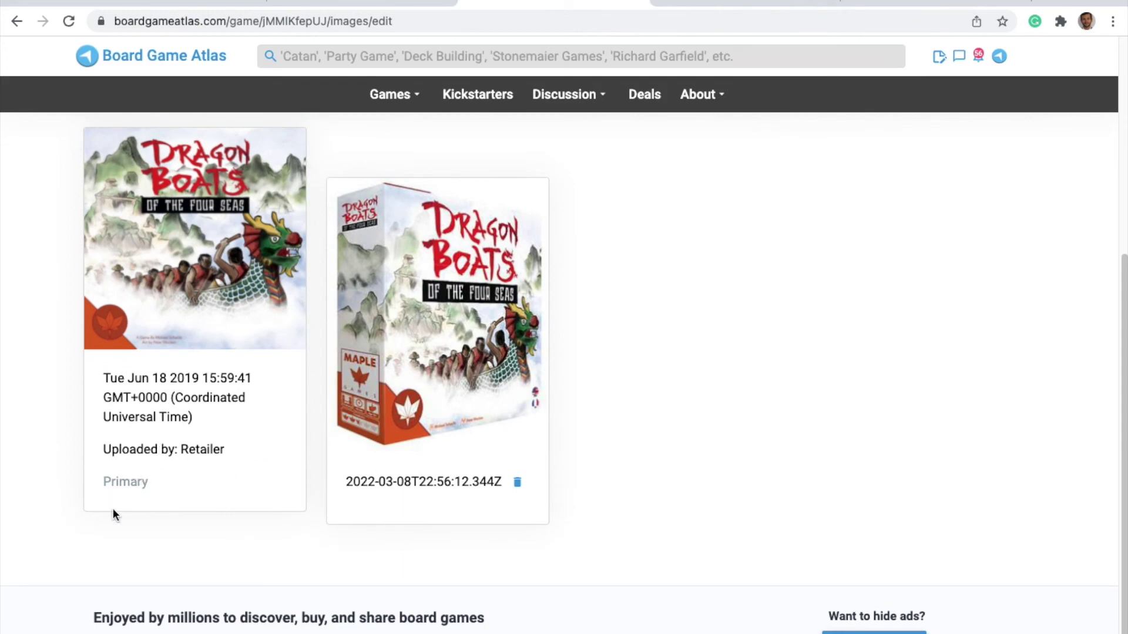
pyautogui.scroll(6, 501, 338)
pyautogui.scroll(-6, 629, 287)
pyautogui.scroll(6, 787, 238)
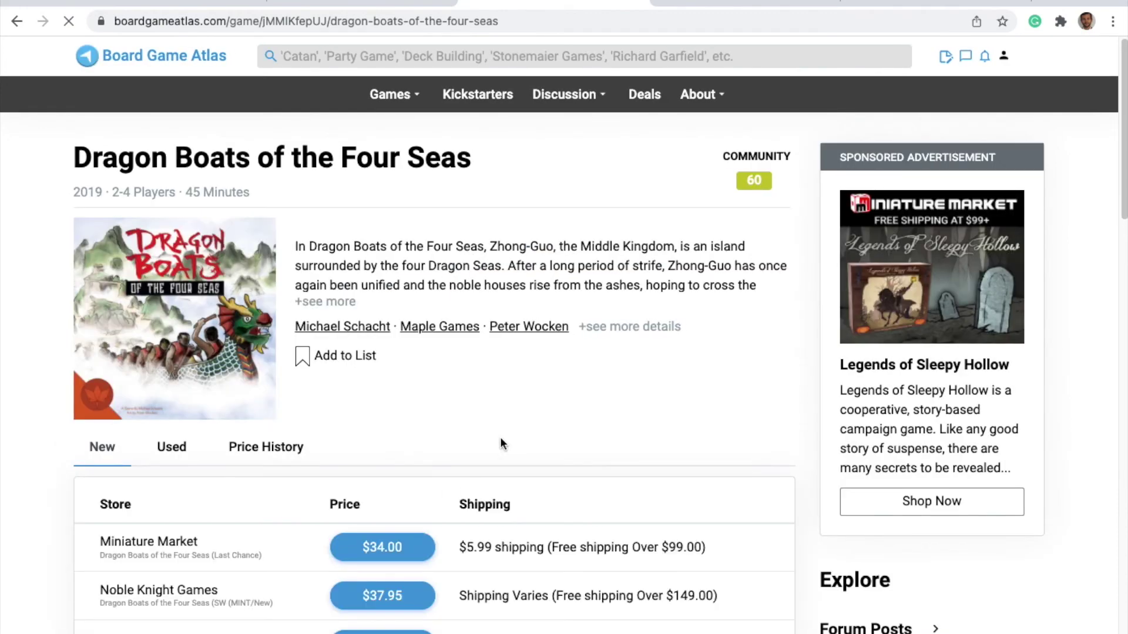
pyautogui.scroll(-10, 423, 405)
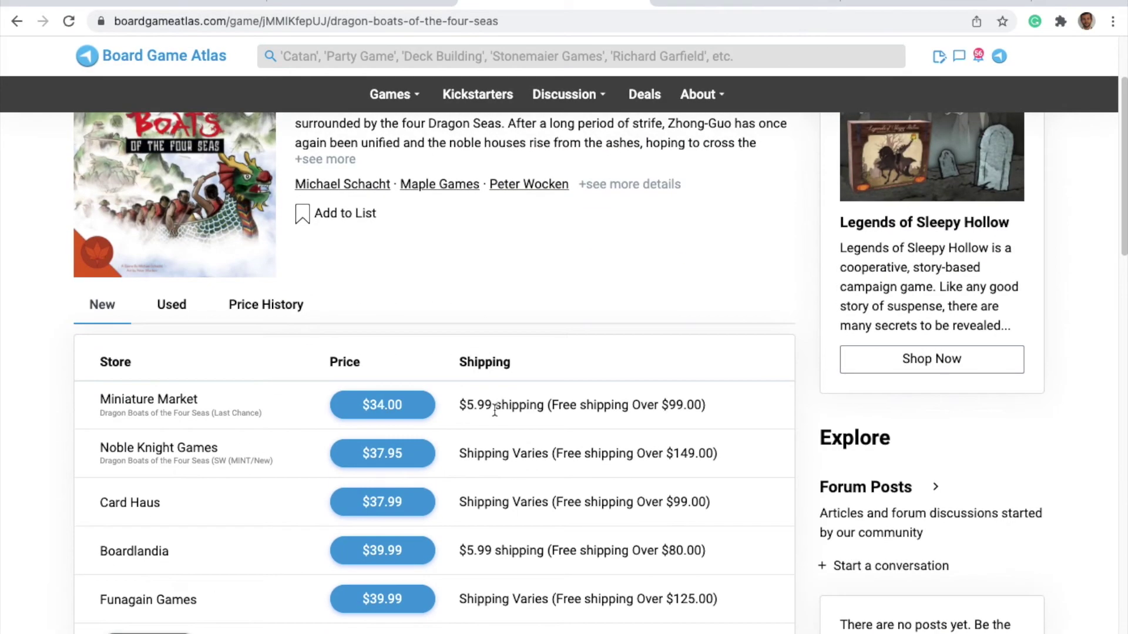
pyautogui.scroll(-2, 494, 420)
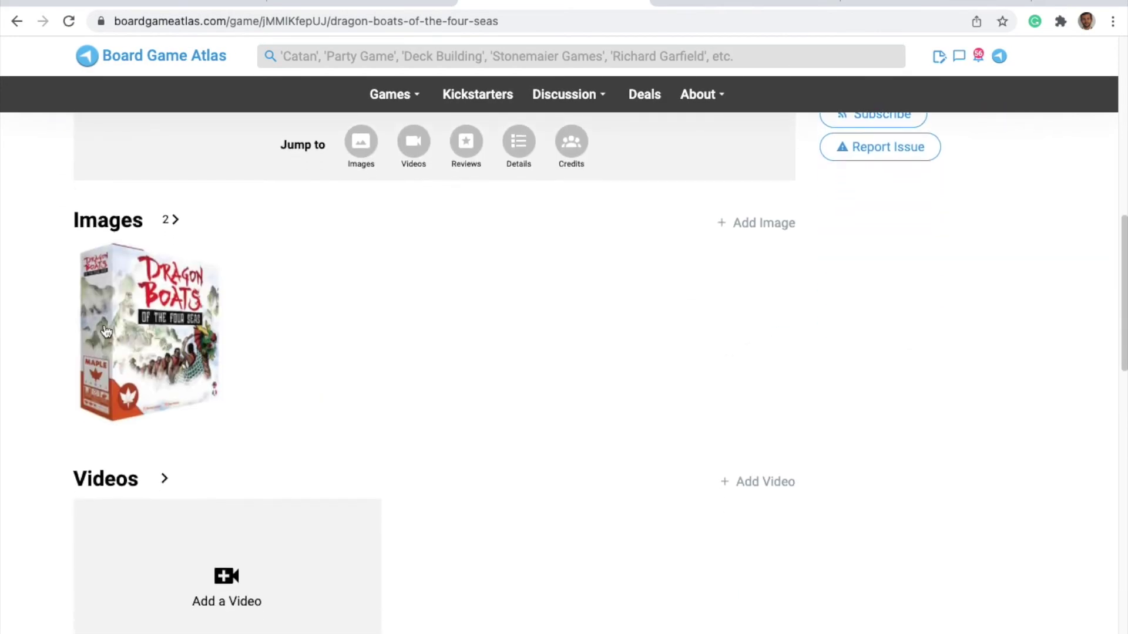
pyautogui.scroll(12, 484, 386)
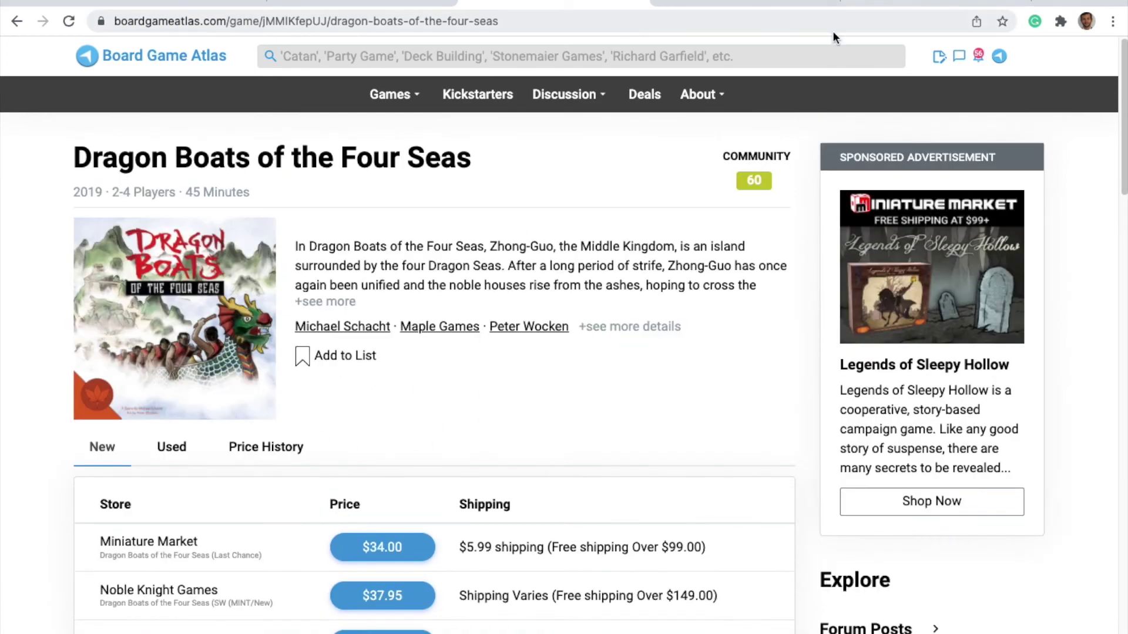
# Step: Switch to the Dragon Boats product page on the Asmodee shop and view its component photos, enlarging the game setup picture
pyautogui.click(745, 3)
pyautogui.scroll(5, 398, 309)
pyautogui.click(149, 471)
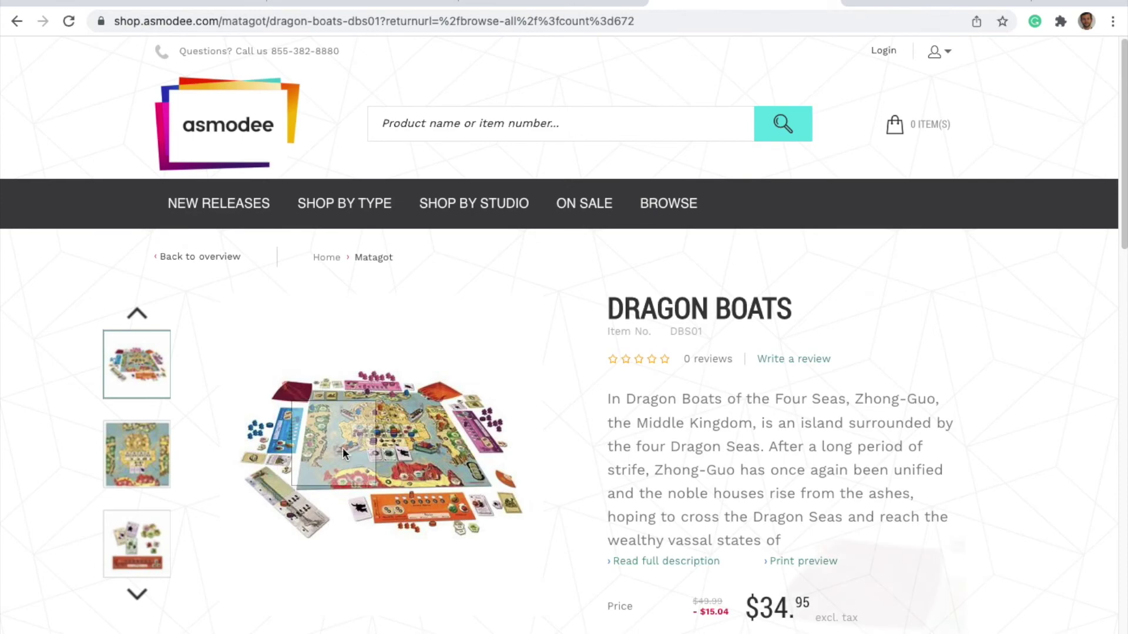
pyautogui.click(373, 441)
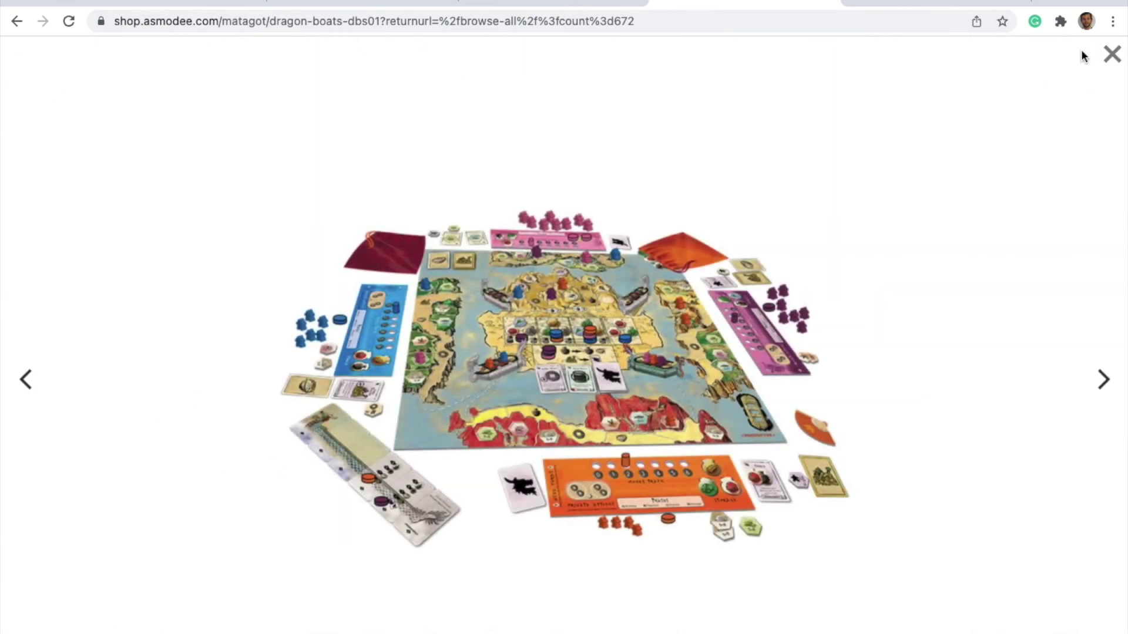
pyautogui.click(1111, 55)
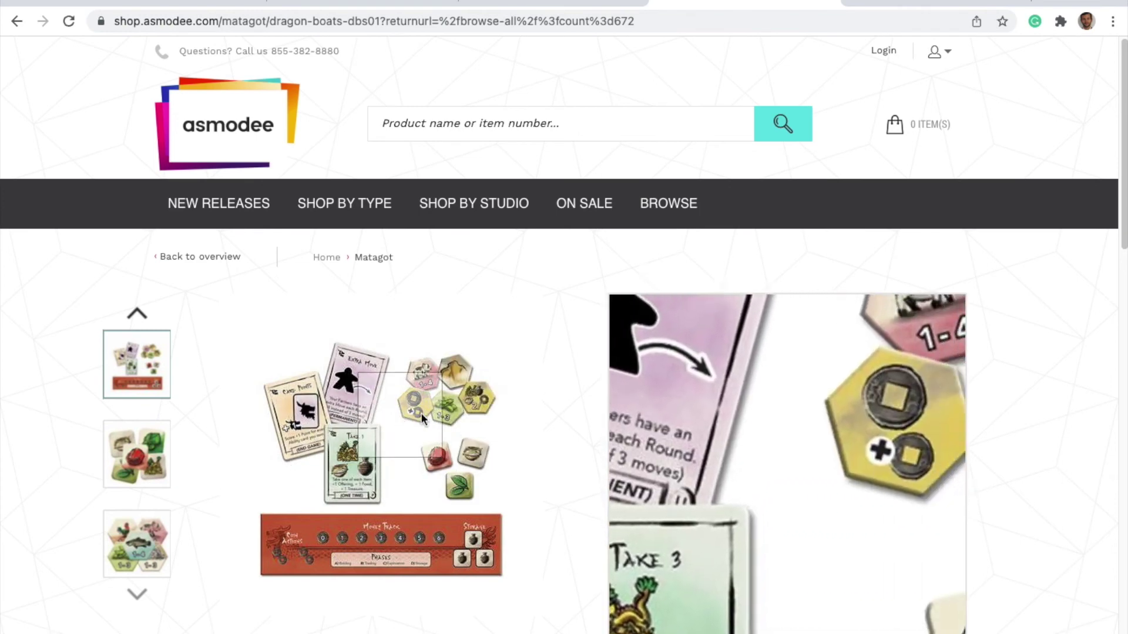
pyautogui.scroll(-5, 570, 404)
pyautogui.scroll(2, 582, 401)
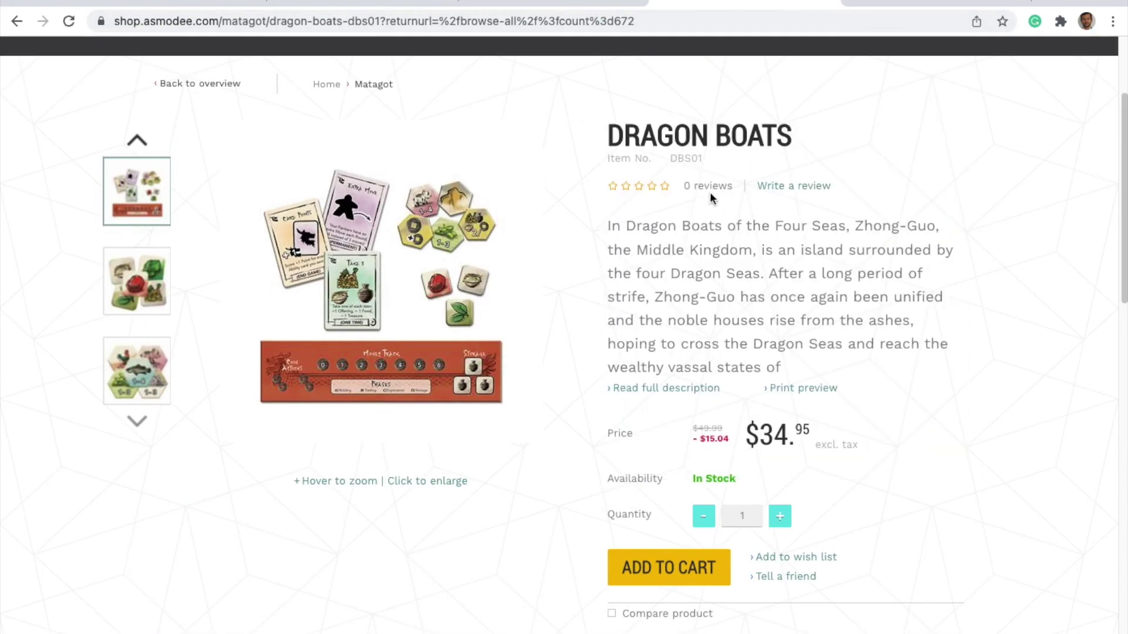
# Step: Return to the Dragon Boats of the Four Seas page on Board Game Atlas and look over its sections and the site's game options
pyautogui.click(551, 3)
pyautogui.scroll(-12, 431, 247)
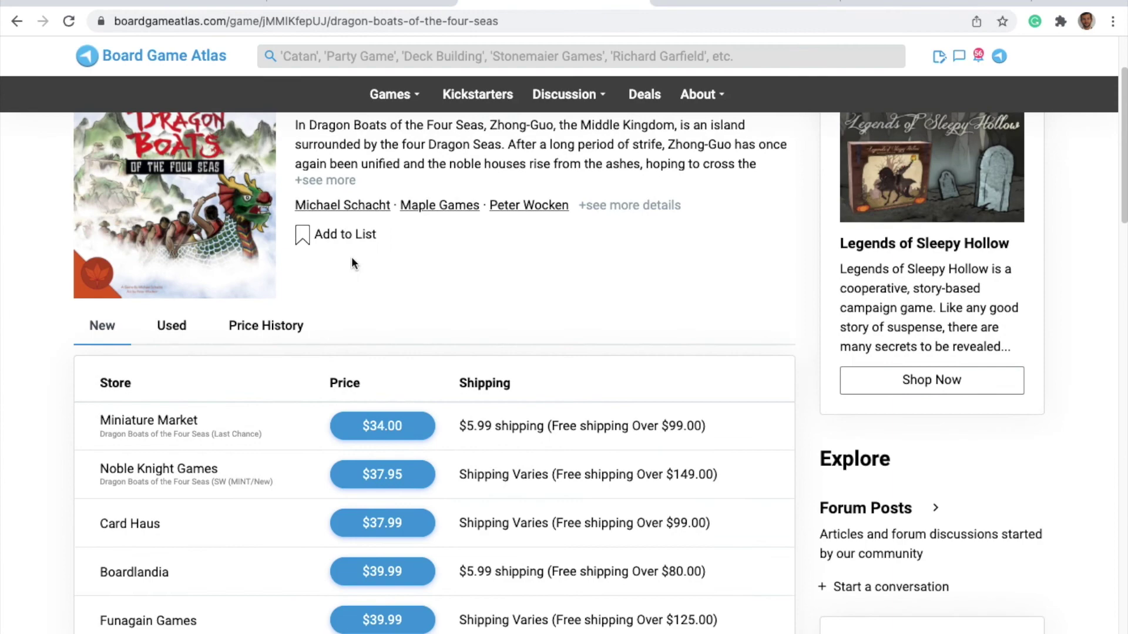
pyautogui.scroll(8, 390, 339)
pyautogui.scroll(5, 489, 340)
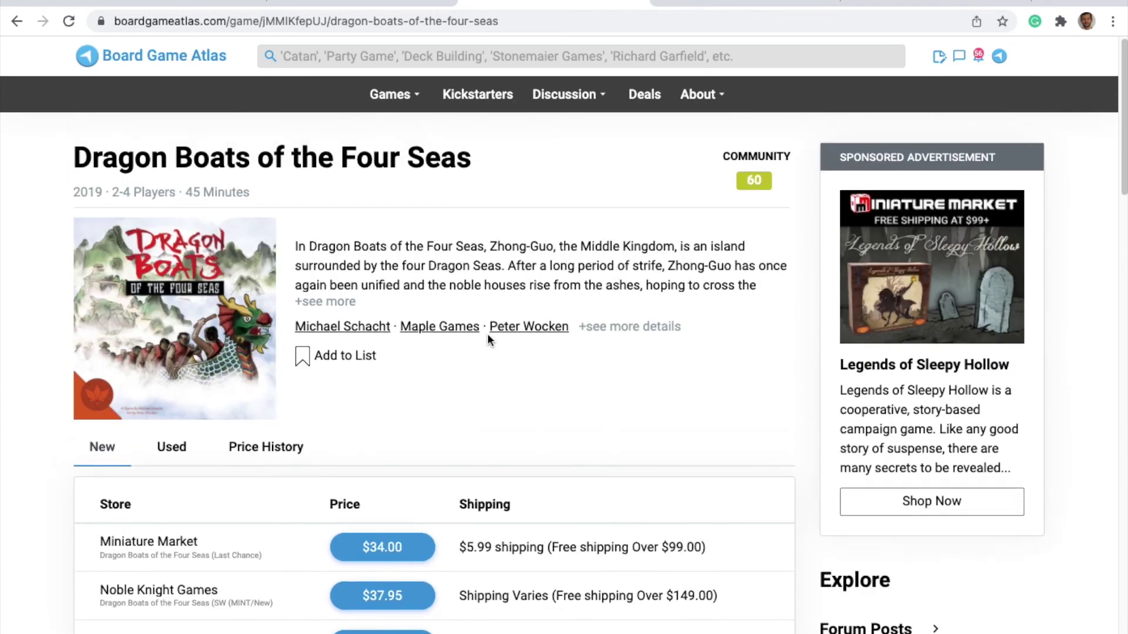
pyautogui.click(393, 95)
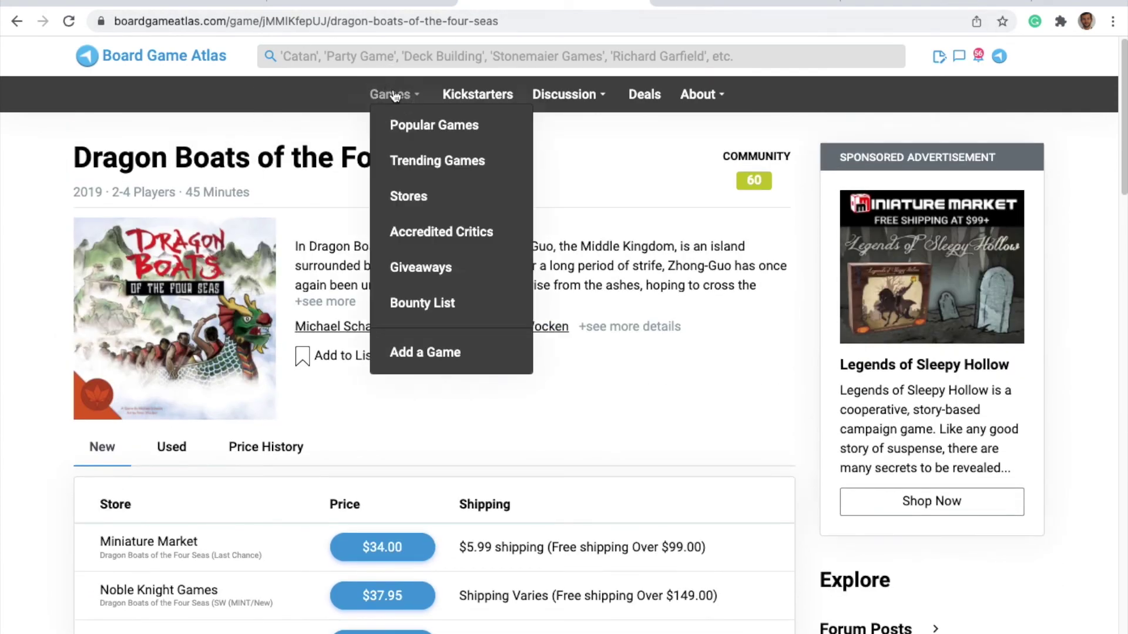
pyautogui.scroll(-5, 566, 355)
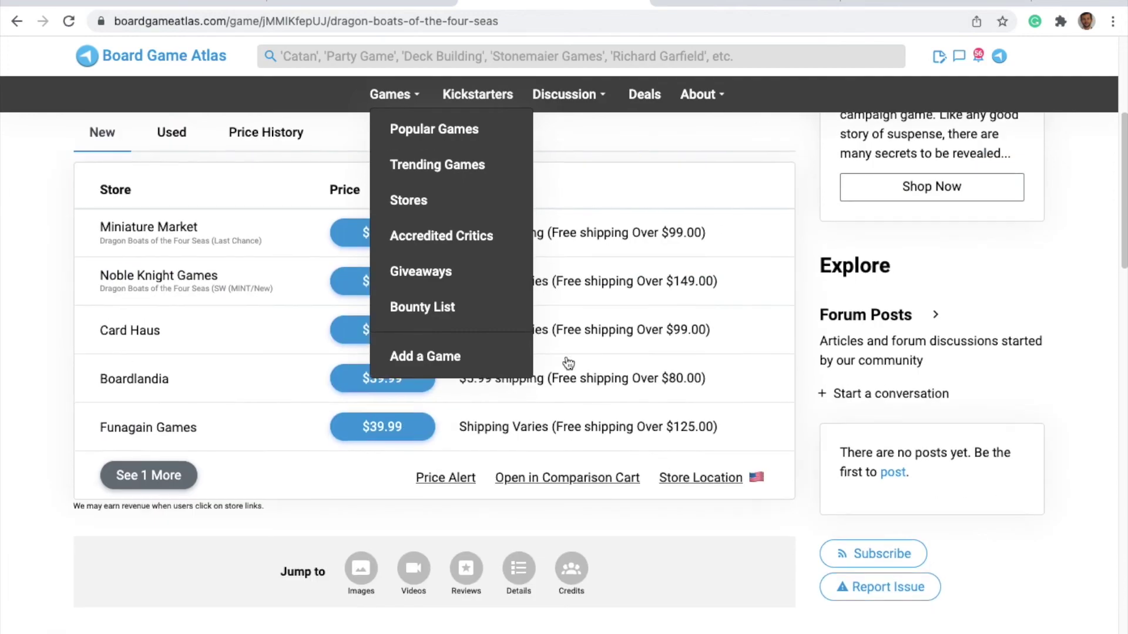
pyautogui.scroll(-10, 565, 354)
pyautogui.scroll(12, 566, 354)
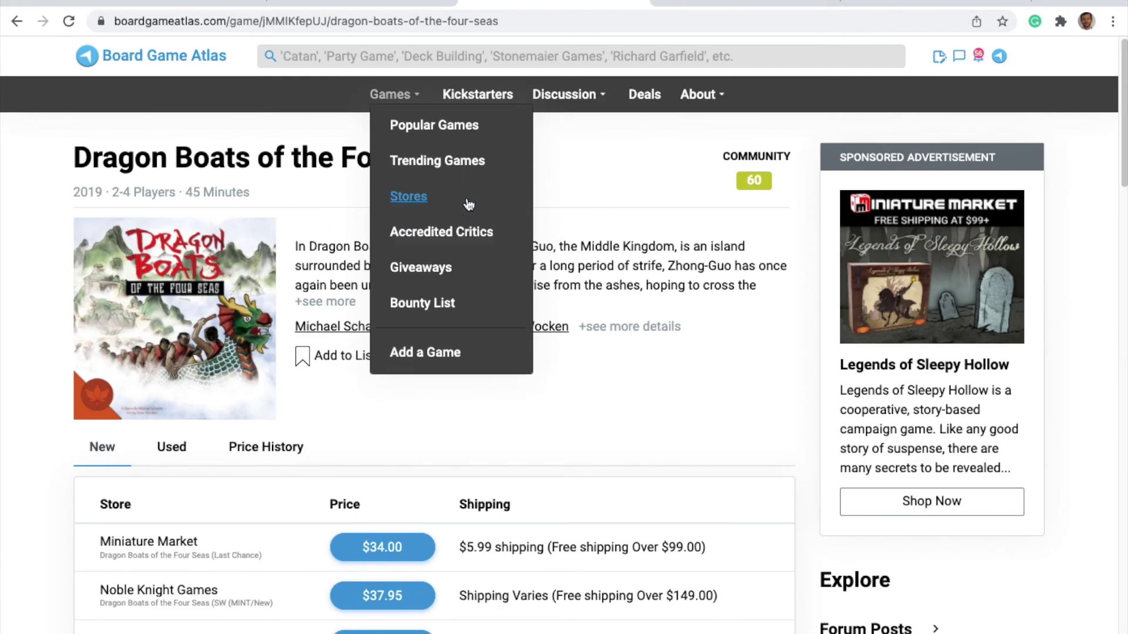
pyautogui.click(600, 185)
pyautogui.scroll(-10, 373, 309)
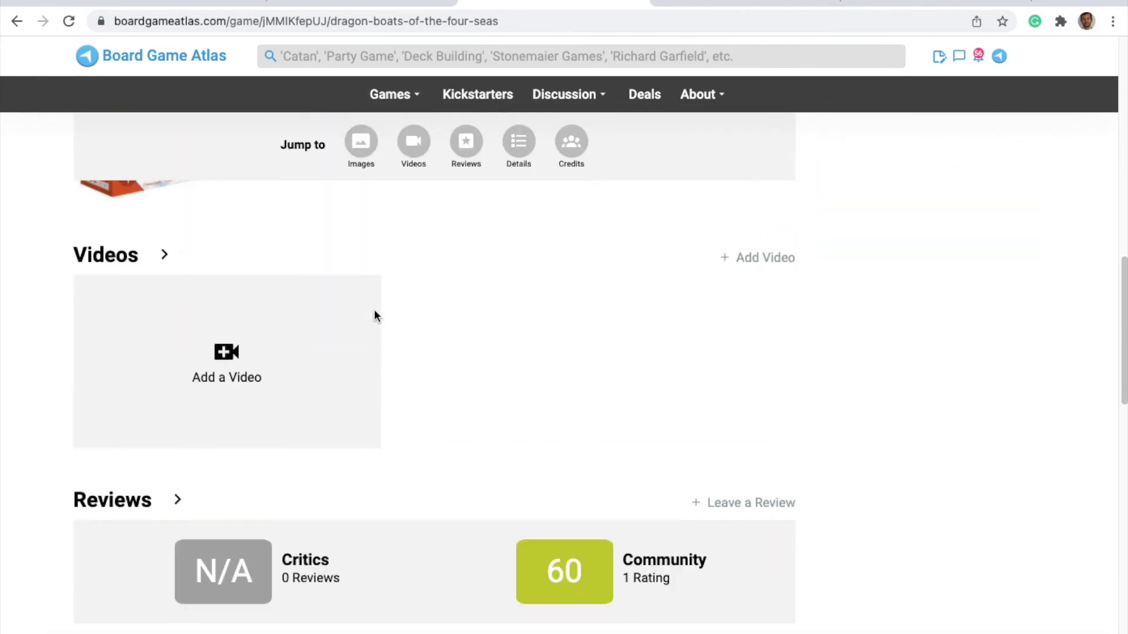
pyautogui.scroll(12, 373, 309)
# Step: Open the Bounty List and browse its games for one that needs contributions
pyautogui.click(388, 96)
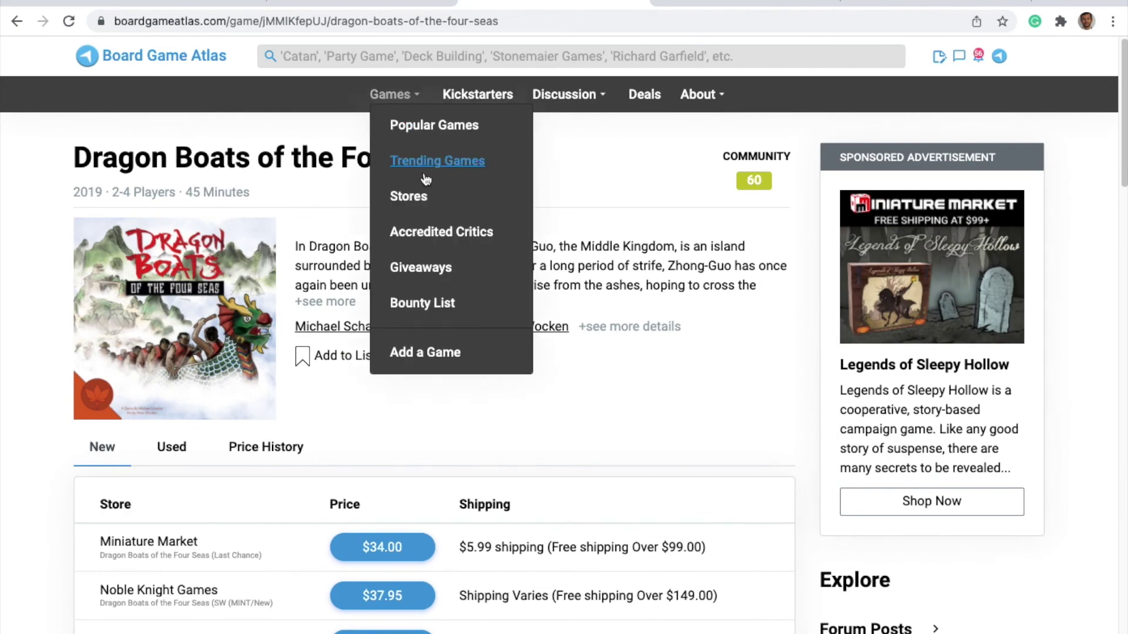
pyautogui.click(453, 307)
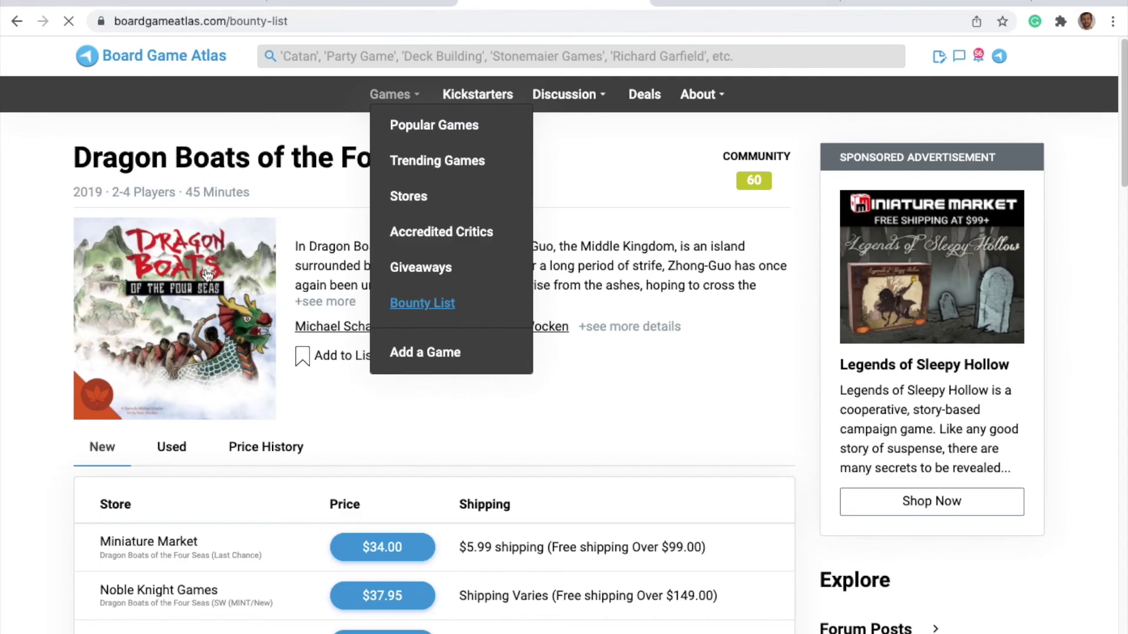
pyautogui.scroll(-3, 547, 347)
pyautogui.scroll(-15, 544, 347)
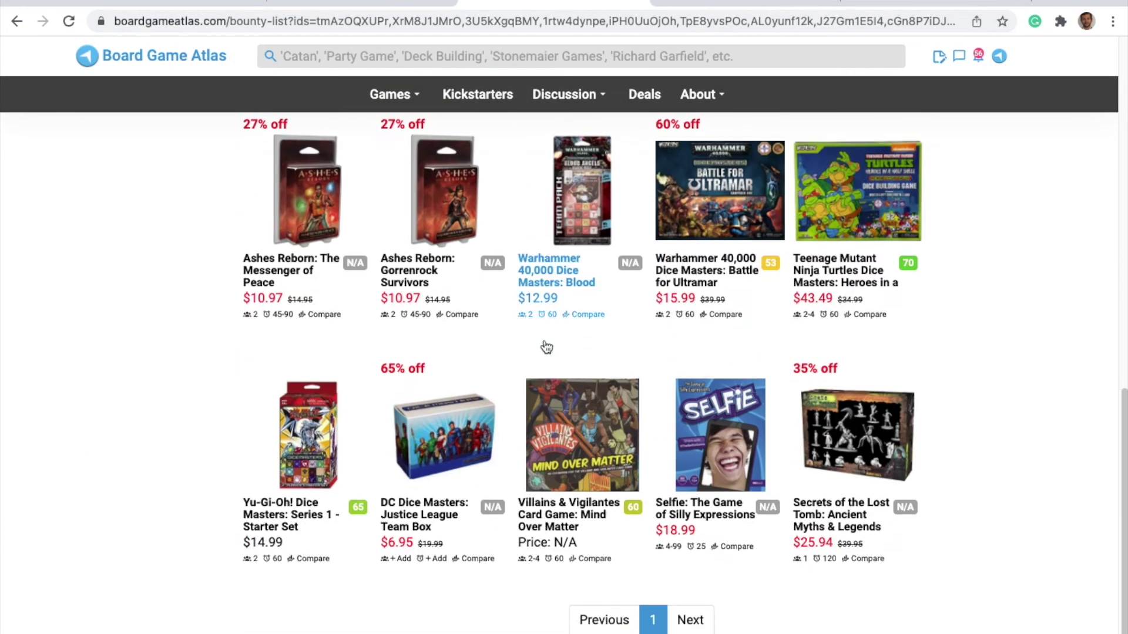
pyautogui.scroll(7, 485, 253)
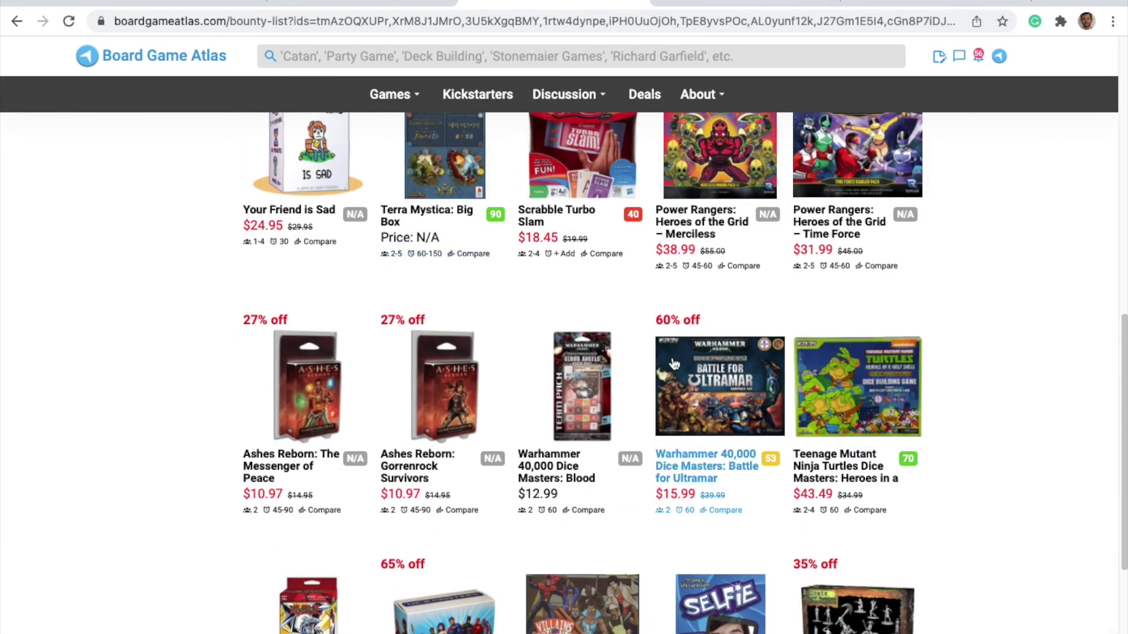
pyautogui.scroll(5, 671, 364)
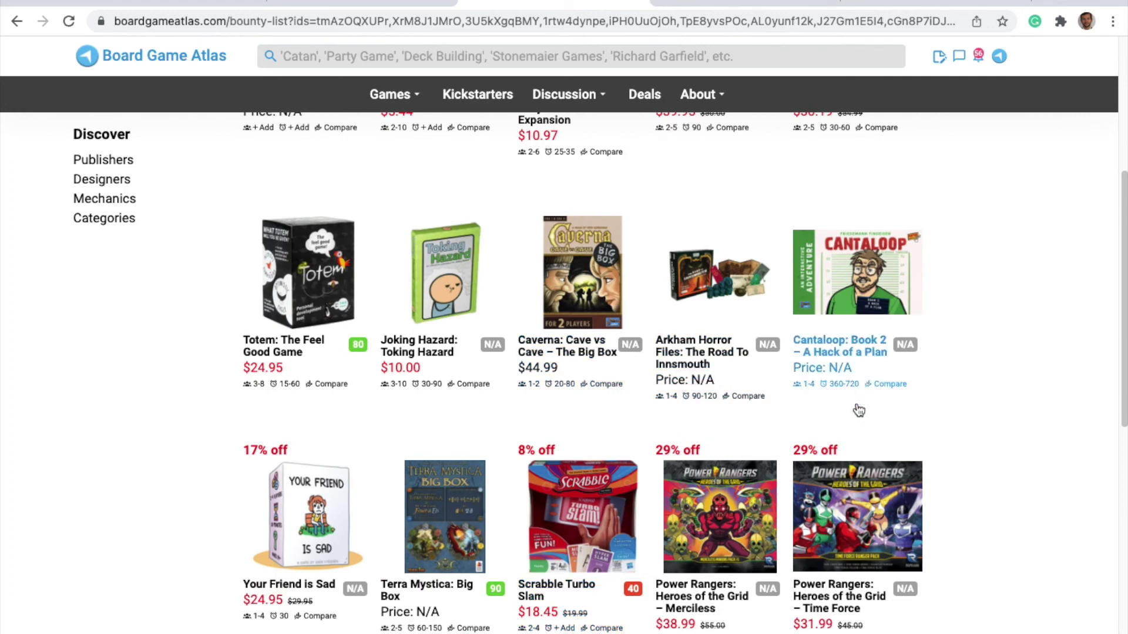
# Step: Open Power Rangers: Heroes of the Grid – Merciless Minions Pack #1 from the list and look through its page down to the credits
pyautogui.click(734, 513)
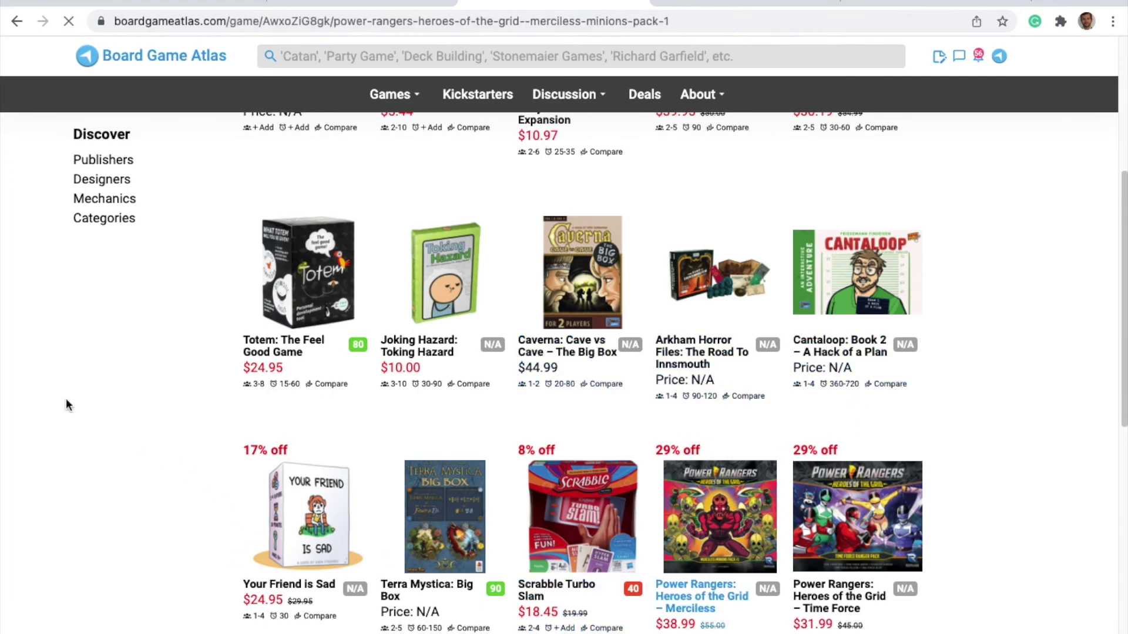
pyautogui.scroll(-4, 468, 393)
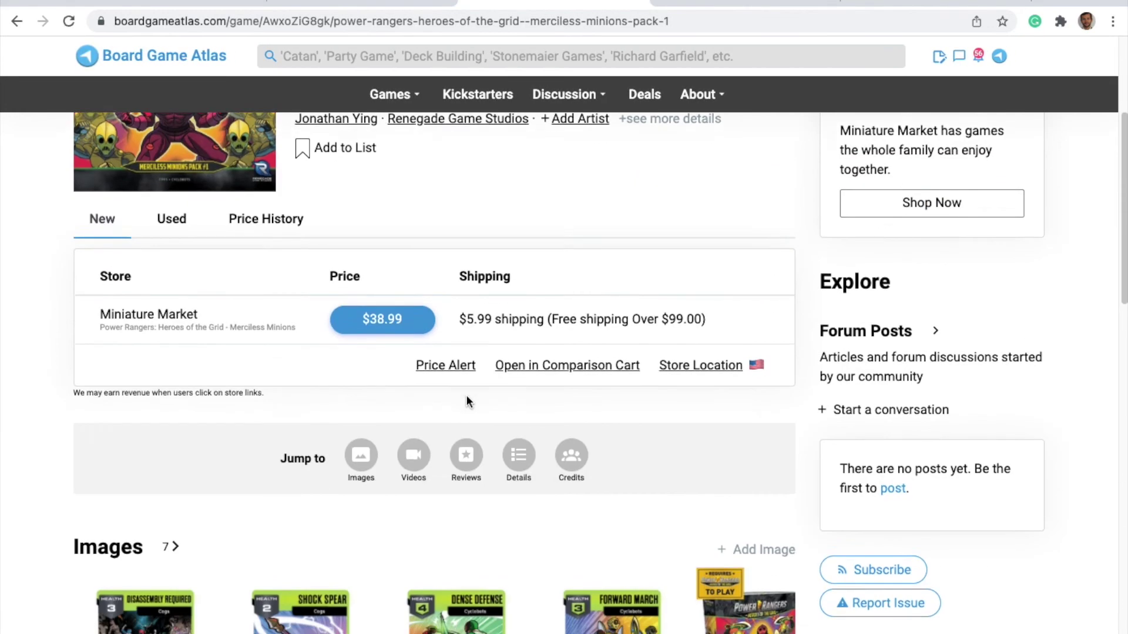
pyautogui.scroll(-20, 466, 402)
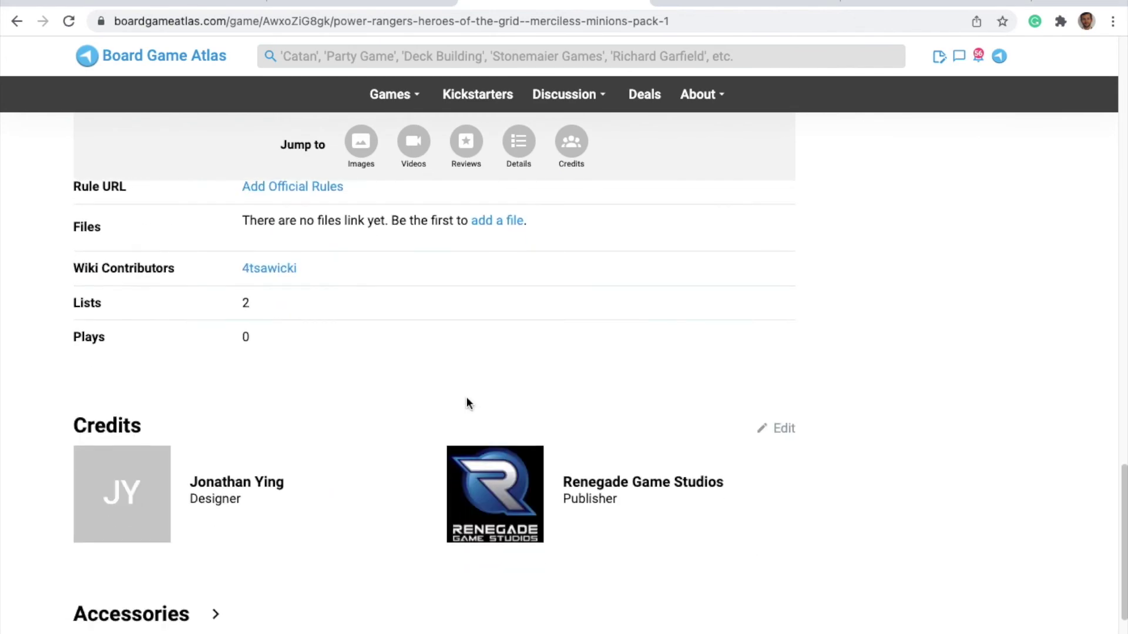
pyautogui.scroll(6, 467, 400)
pyautogui.scroll(15, 349, 390)
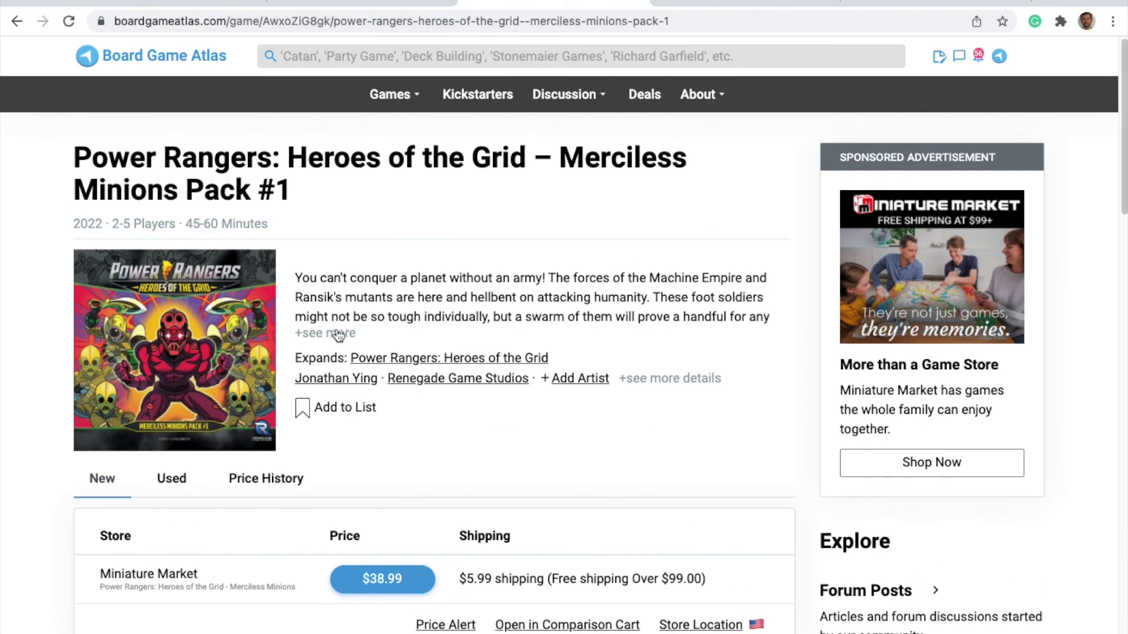
# Step: Read the pack's full description and visit the page of the base game it expands before returning to the pack
pyautogui.click(336, 334)
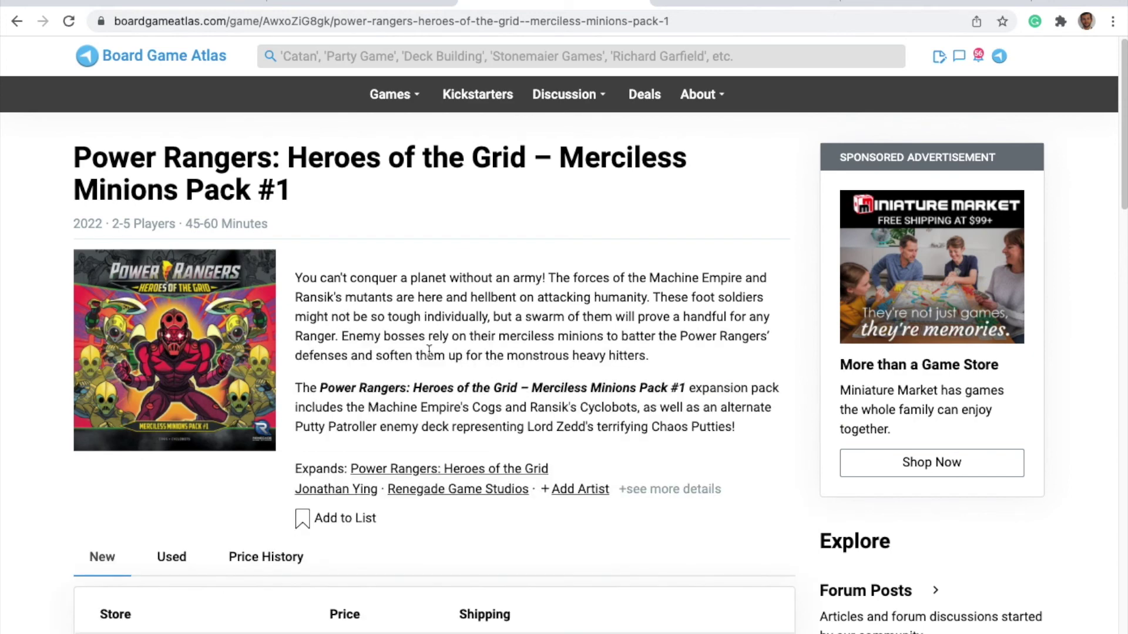
pyautogui.click(482, 470)
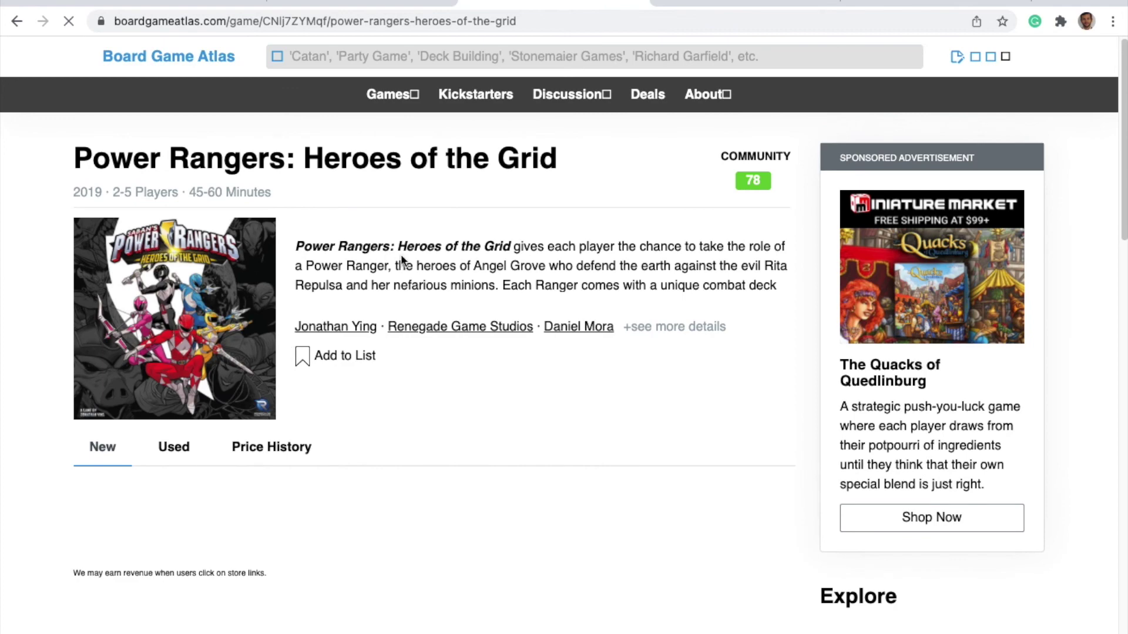
pyautogui.scroll(-15, 496, 335)
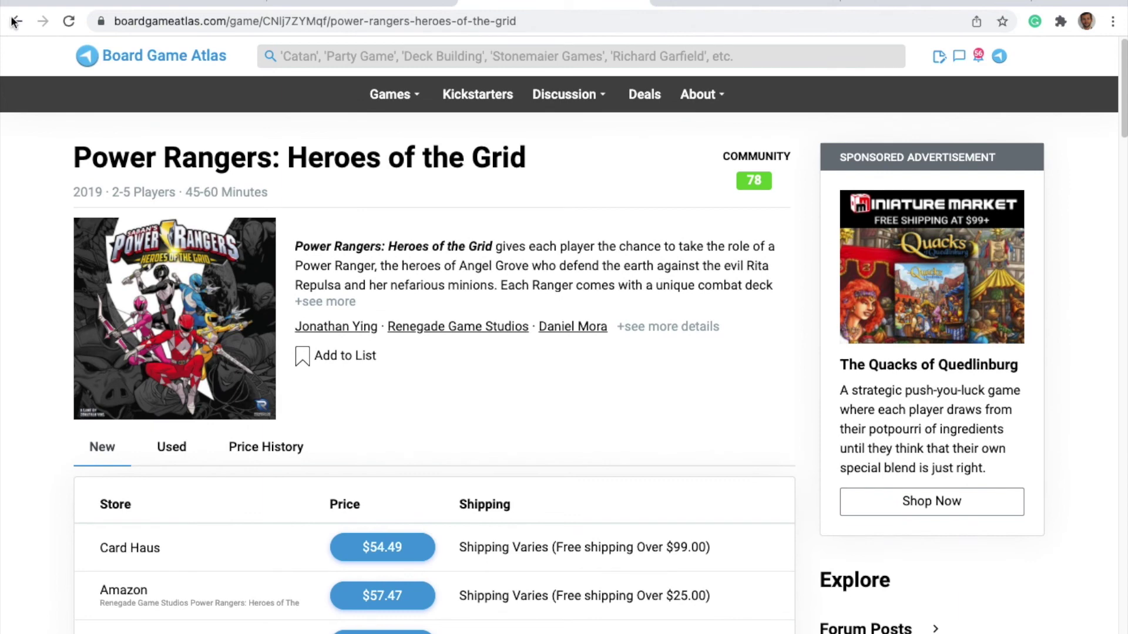
pyautogui.click(16, 22)
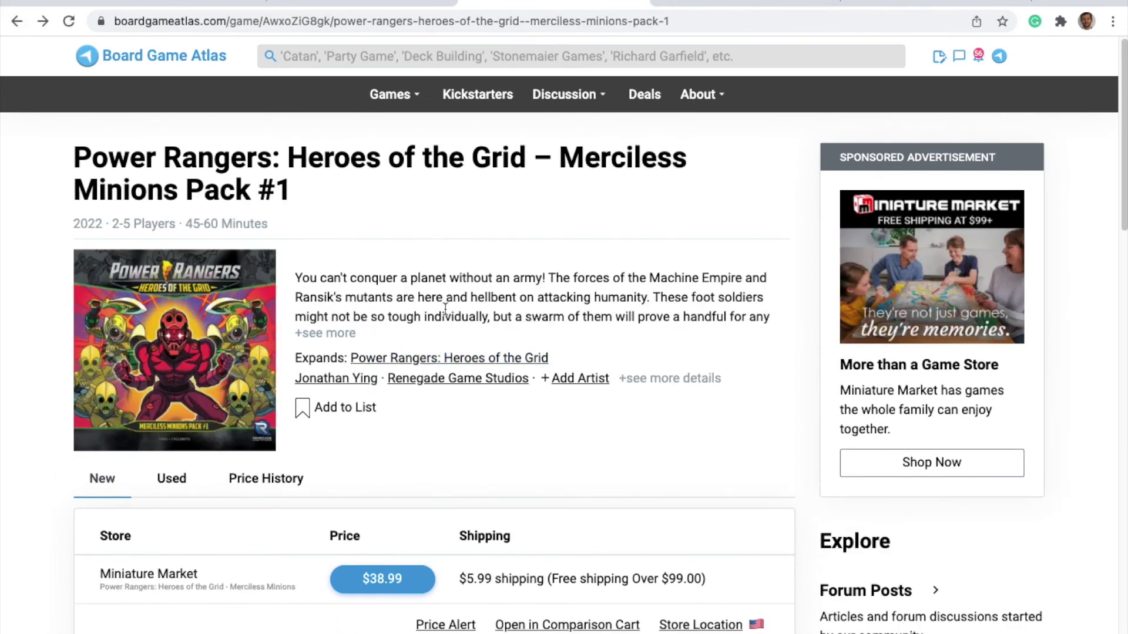
# Step: Expand the pack's description again and check its details table for missing information
pyautogui.click(335, 337)
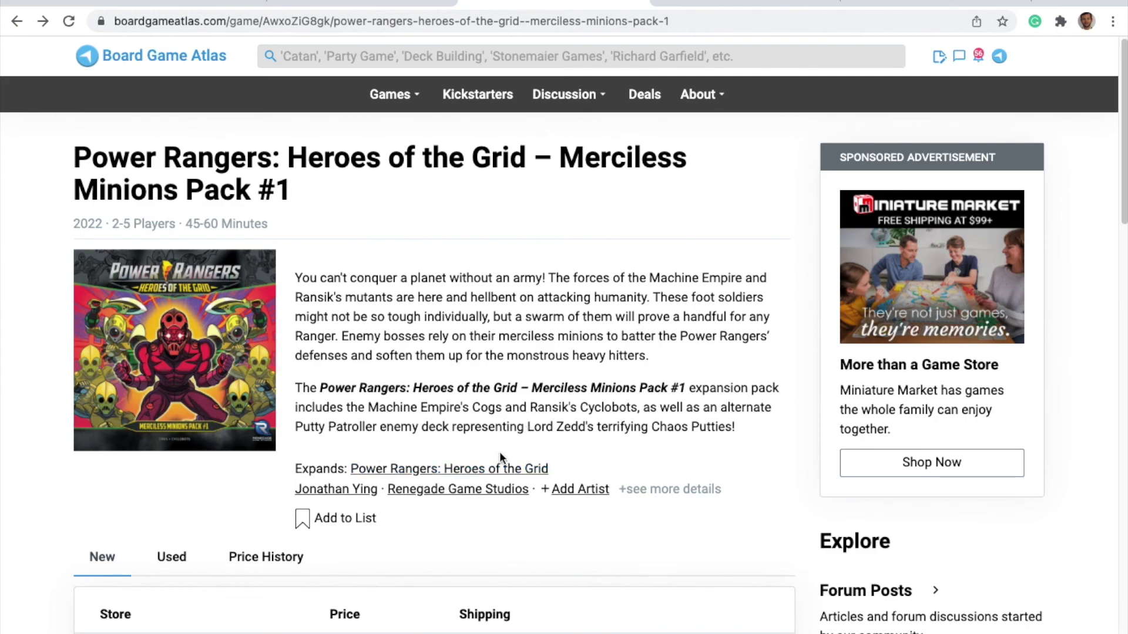
pyautogui.scroll(-15, 411, 491)
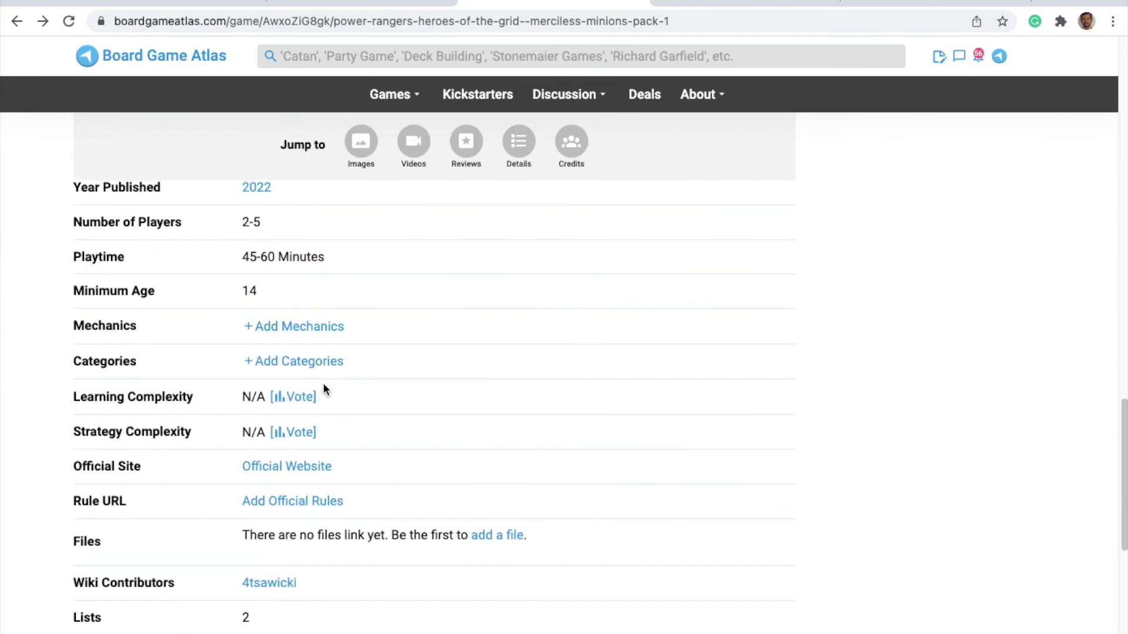
pyautogui.scroll(15, 453, 411)
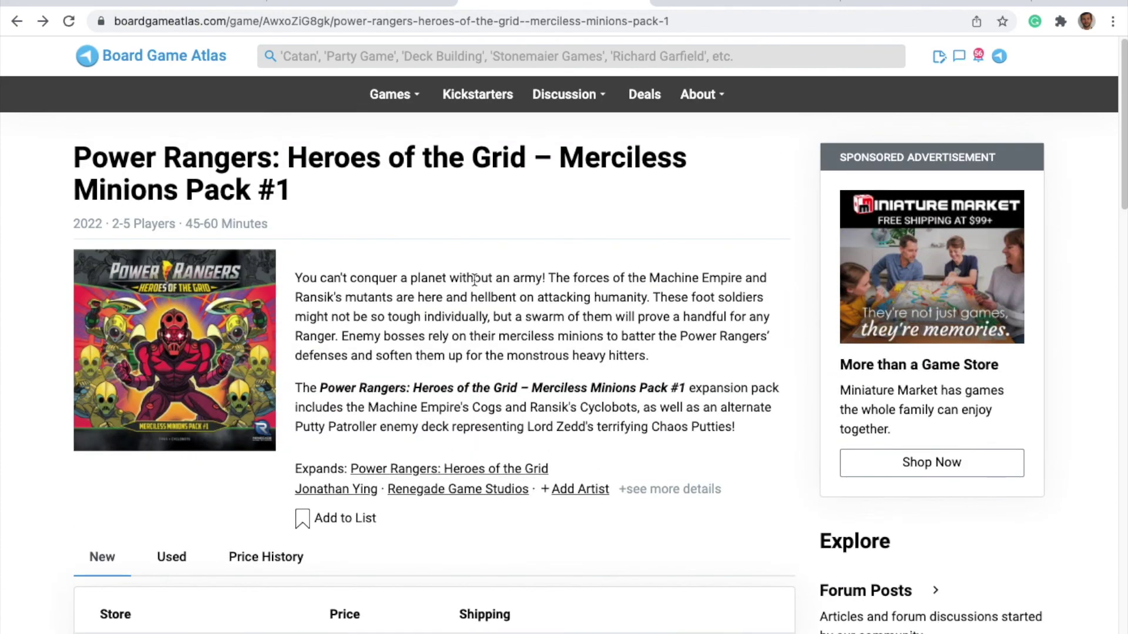
# Step: Switch back to the Board Game Atlas home page and look over the other open pages
pyautogui.click(365, 6)
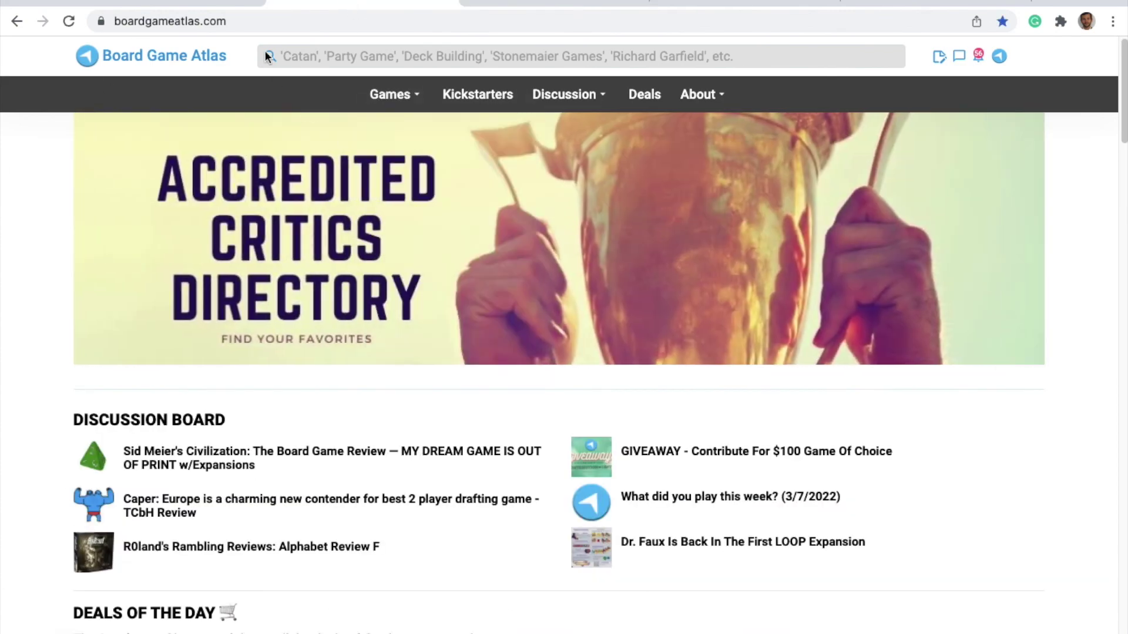
pyautogui.click(170, 6)
pyautogui.click(382, 3)
pyautogui.scroll(-5, 461, 373)
pyautogui.scroll(5, 462, 375)
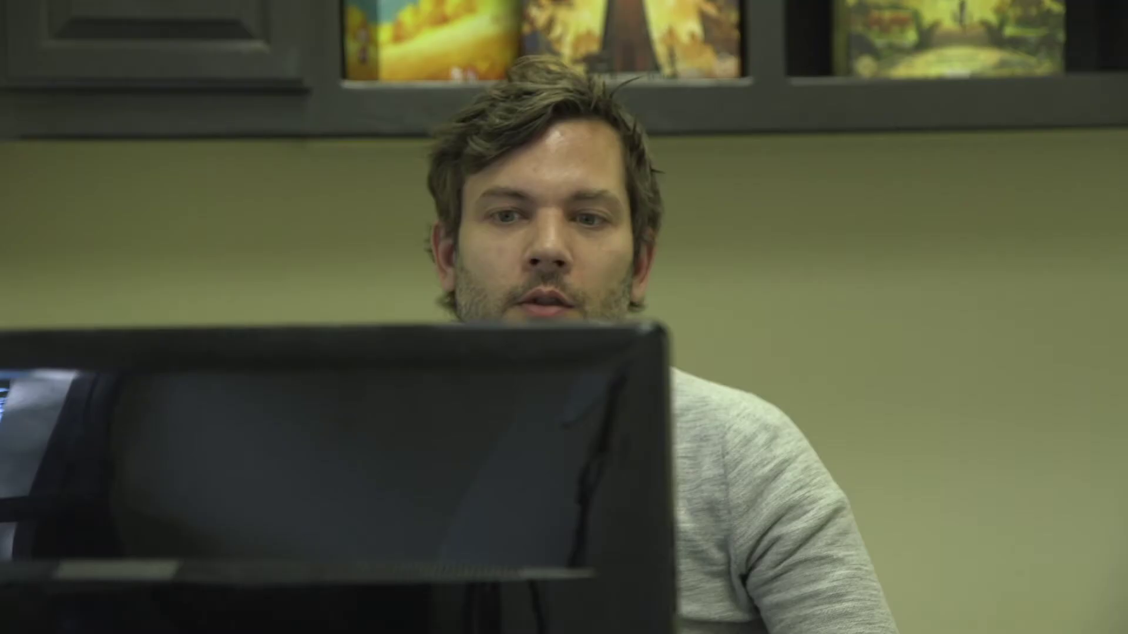